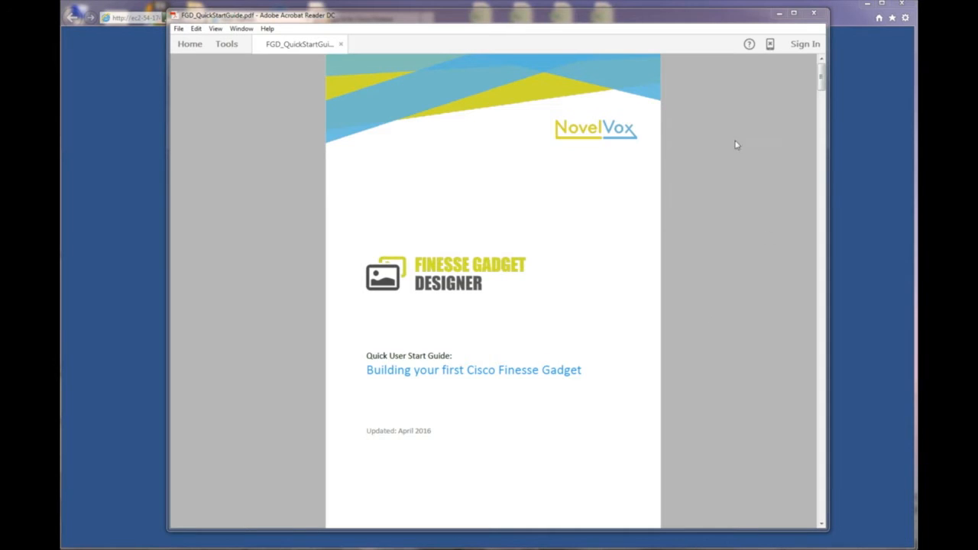
Log in to the NovelVox Agent Desktop Admin console with the saved credentials.
click(848, 21)
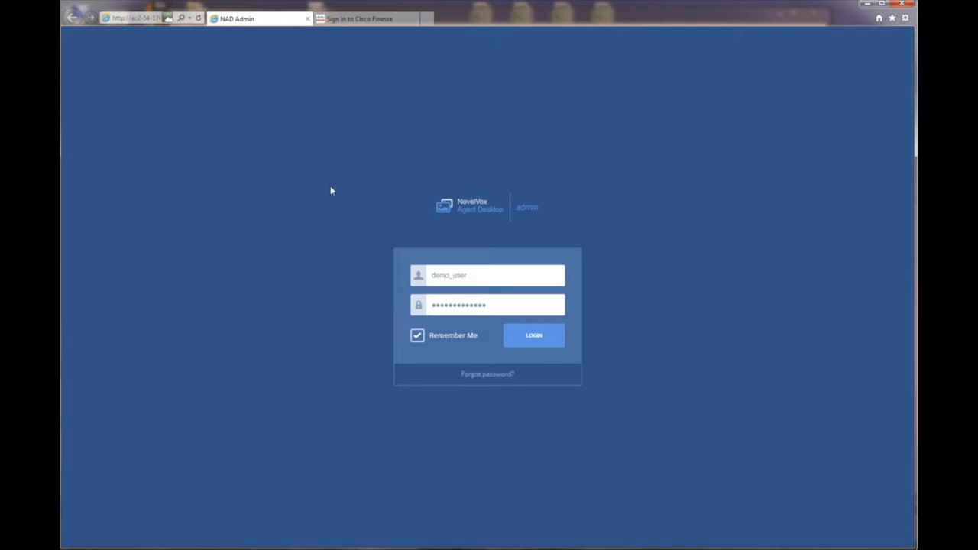
click(343, 19)
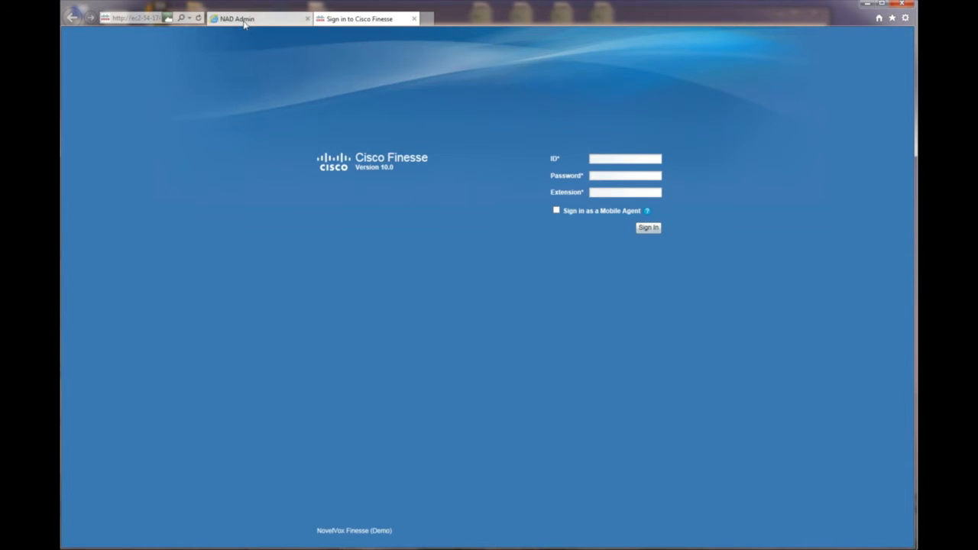
click(281, 19)
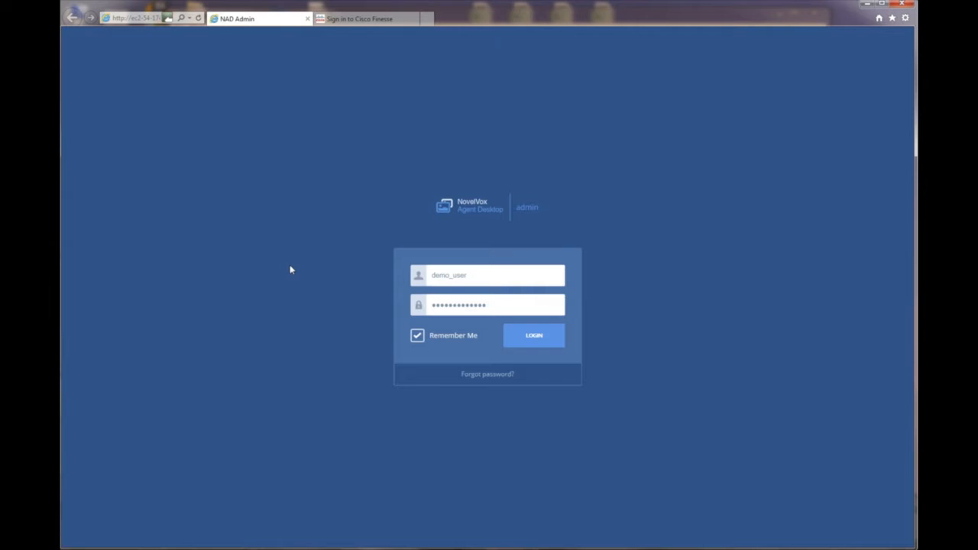
click(544, 341)
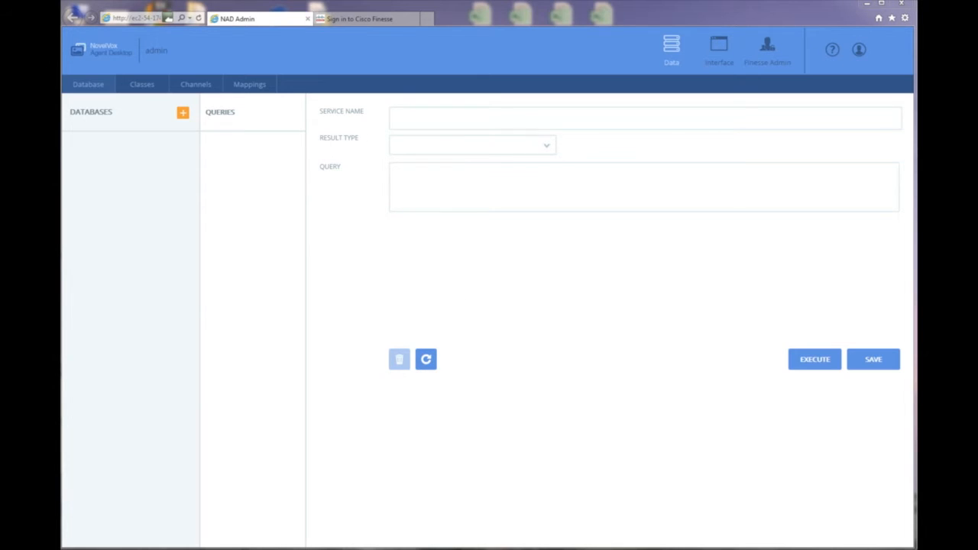
key(alt+Tab)
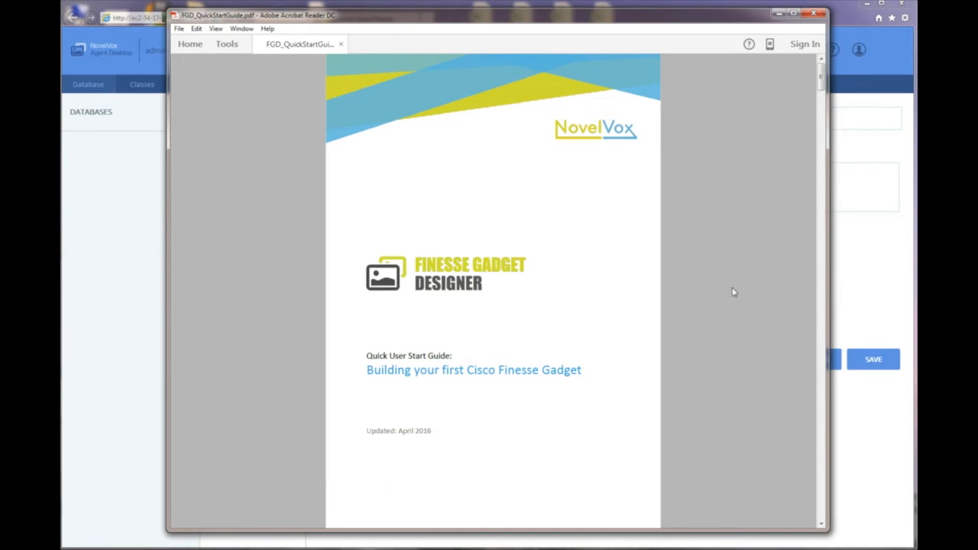
Jump to the guide's 'Building your first Finesse Gadget' section, zoom in, and copy the demo DB URL.
click(821, 524)
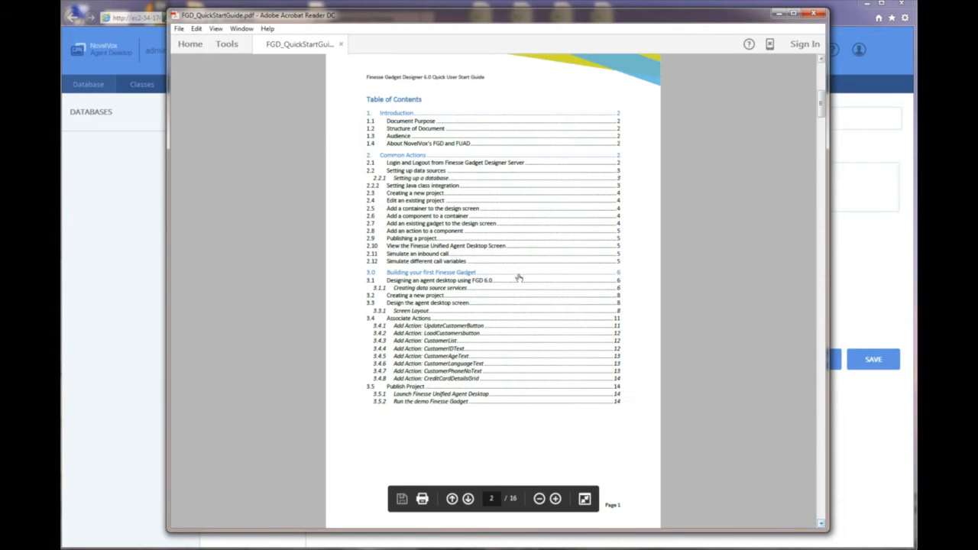
click(407, 275)
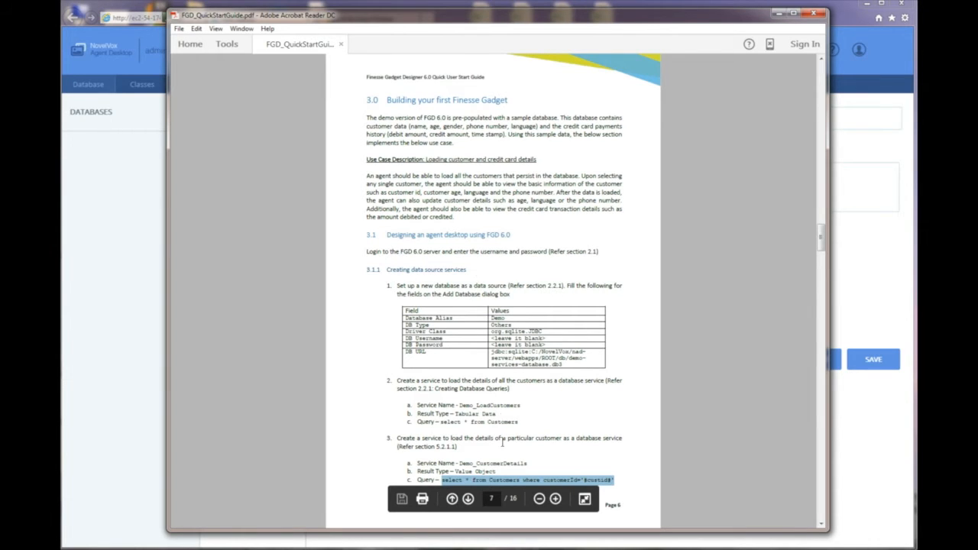
click(555, 498)
click(555, 499)
click(555, 498)
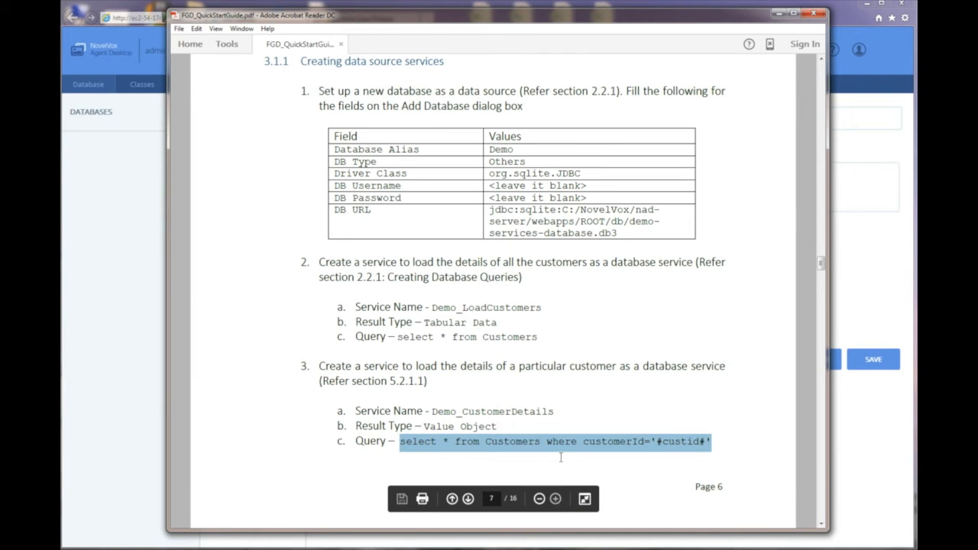
click(599, 270)
drag(619, 236, 489, 210)
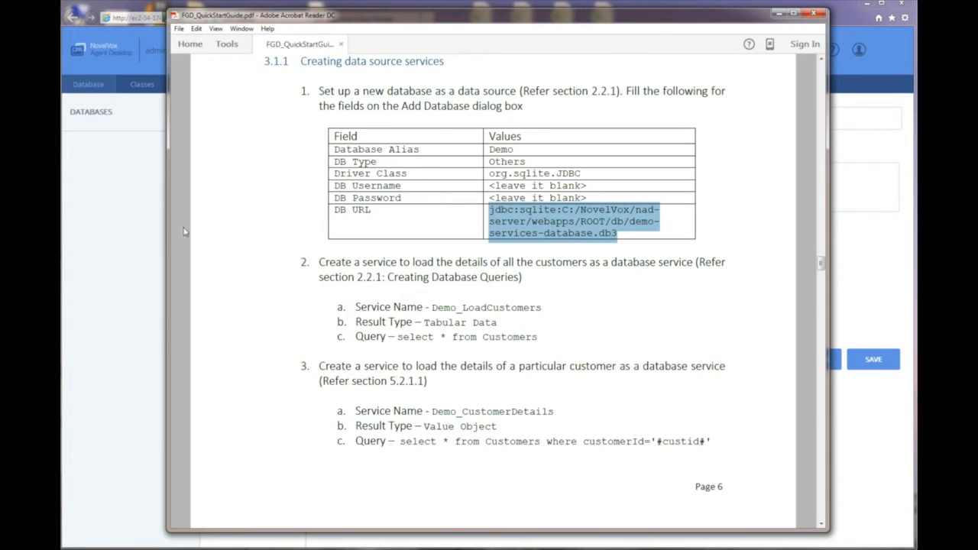
key(alt+Tab)
Start a new database with the copied DB URL and alias Demo.
click(181, 115)
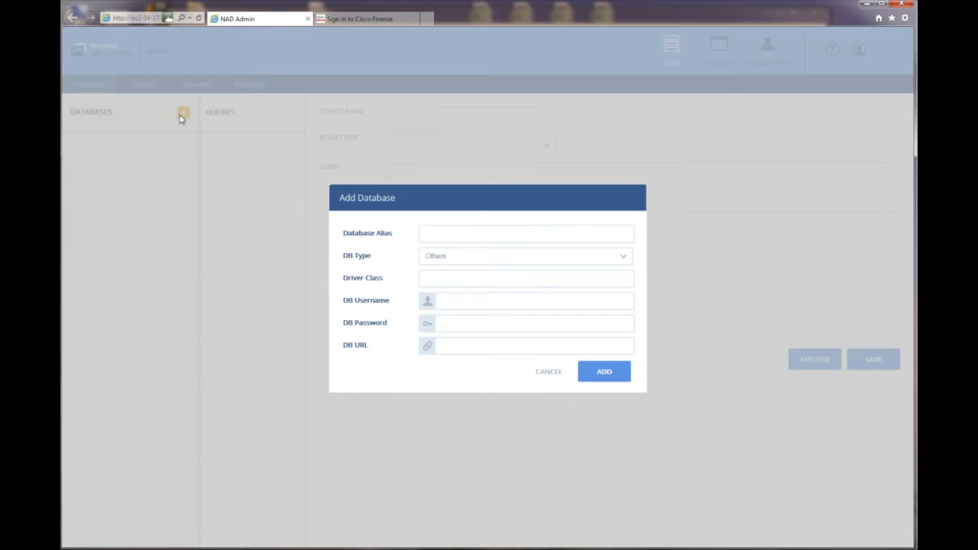
click(447, 346)
key(ctrl+v)
click(462, 233)
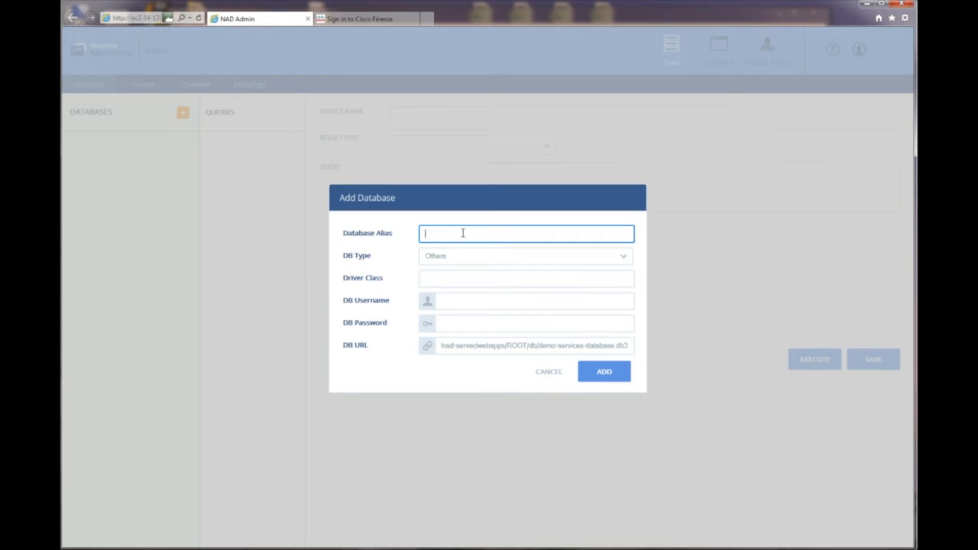
text(Demo)
Set driver class org.sqlite.JDBC from the guide, add the database, and select Demo.
key(alt+Tab)
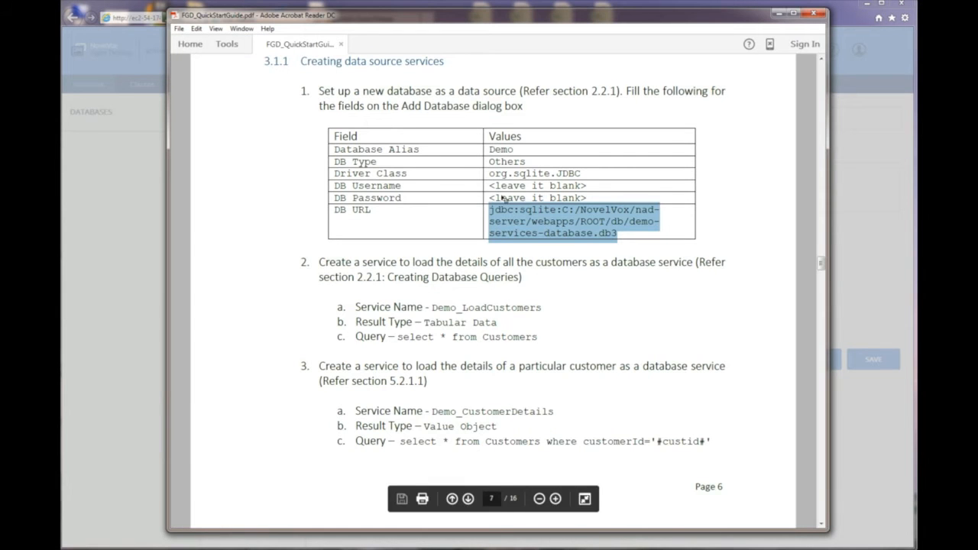
drag(489, 173, 585, 177)
key(ctrl+c)
click(586, 183)
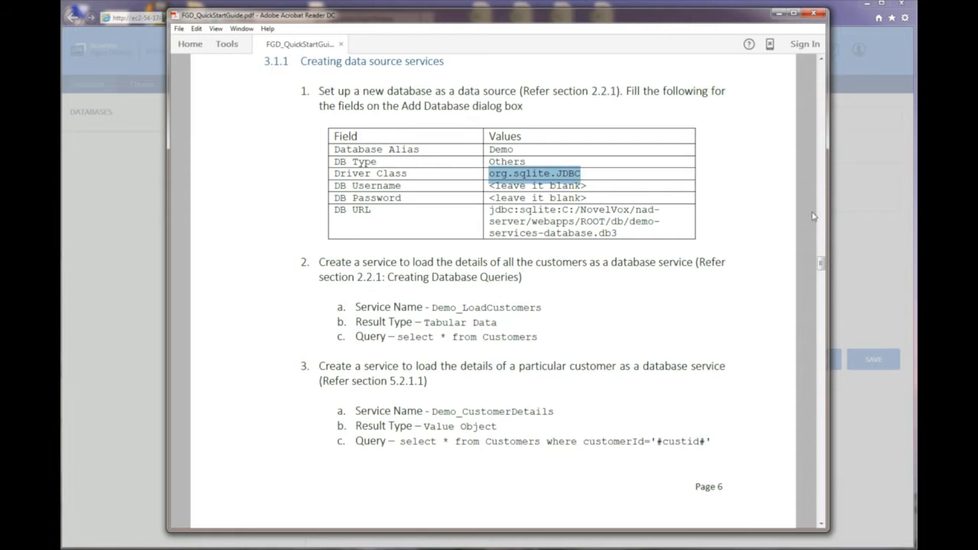
click(844, 253)
click(442, 278)
key(ctrl+v)
click(603, 374)
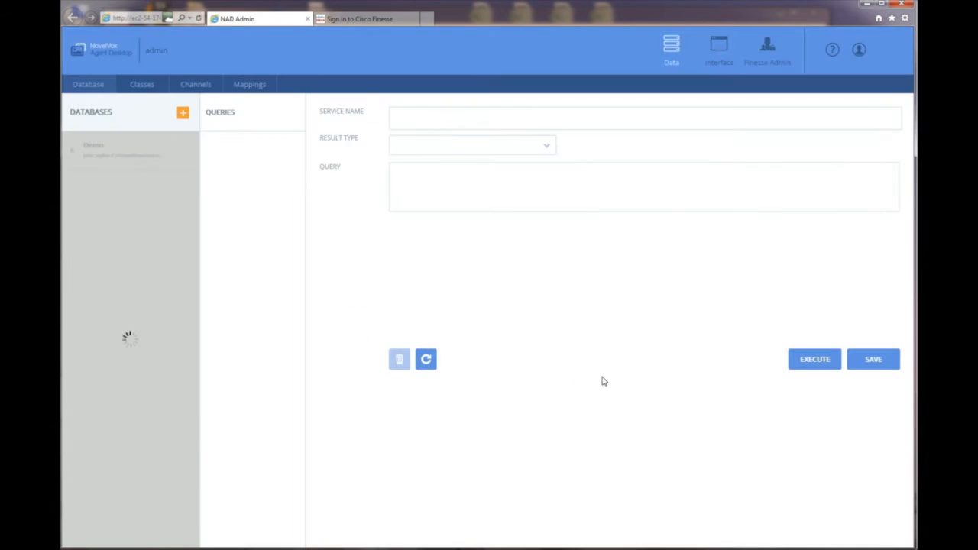
click(98, 147)
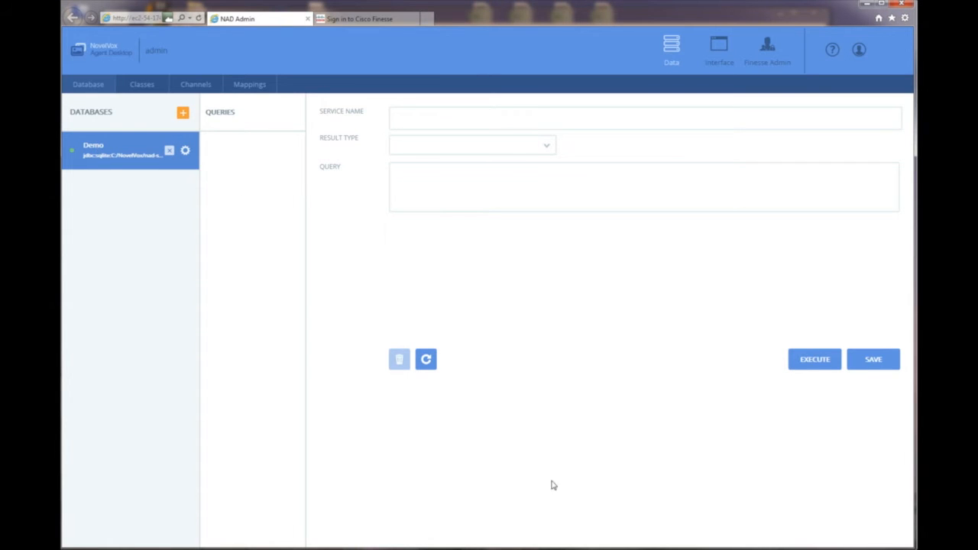
key(alt+Tab)
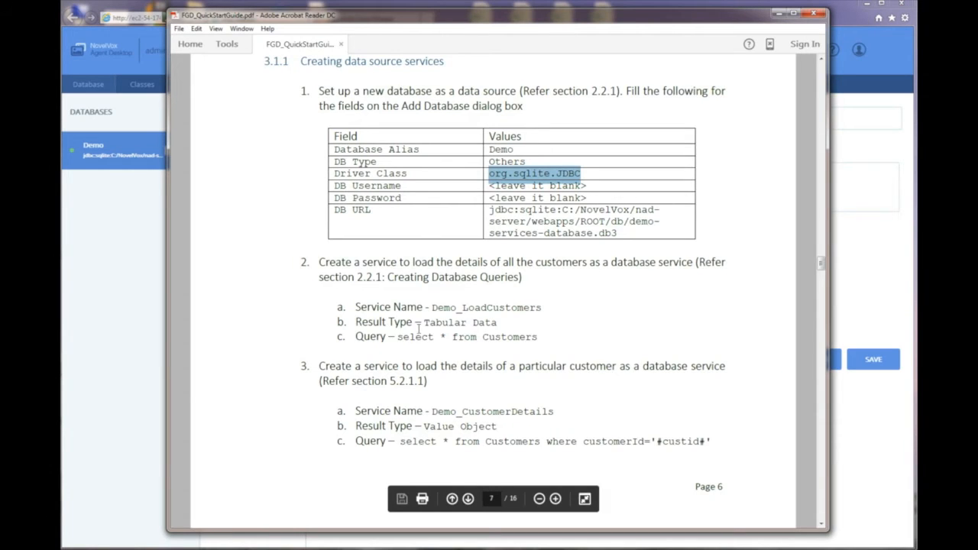
Save query Demo_LoadCustomers as Tabular Data with 'select * from customers'.
drag(432, 307, 571, 322)
key(ctrl+c)
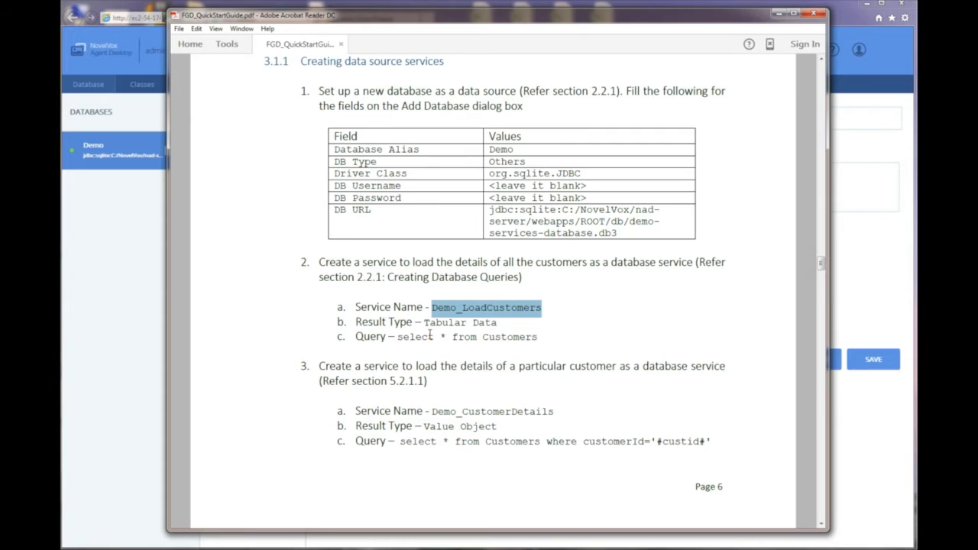
key(alt+Tab)
click(399, 121)
key(ctrl+v)
click(538, 149)
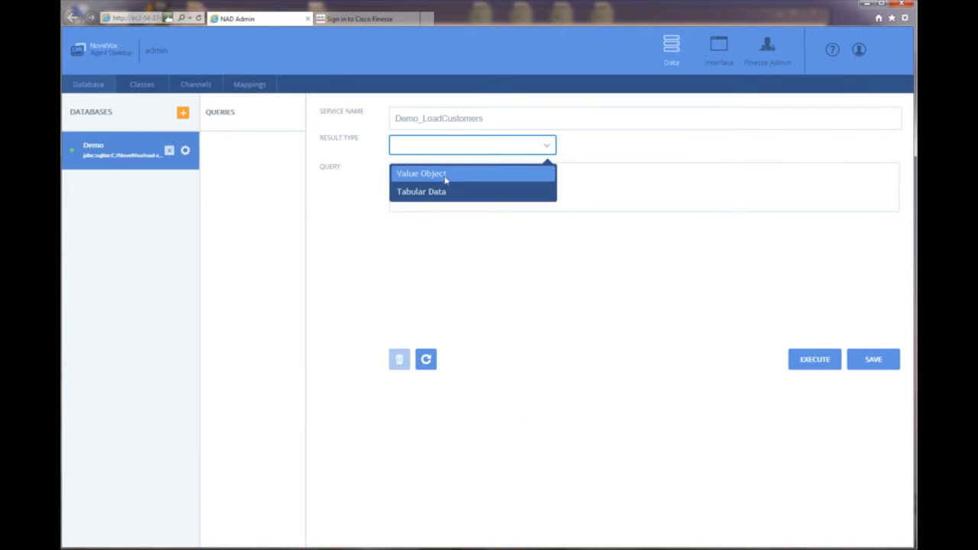
click(441, 191)
click(466, 187)
text(s)
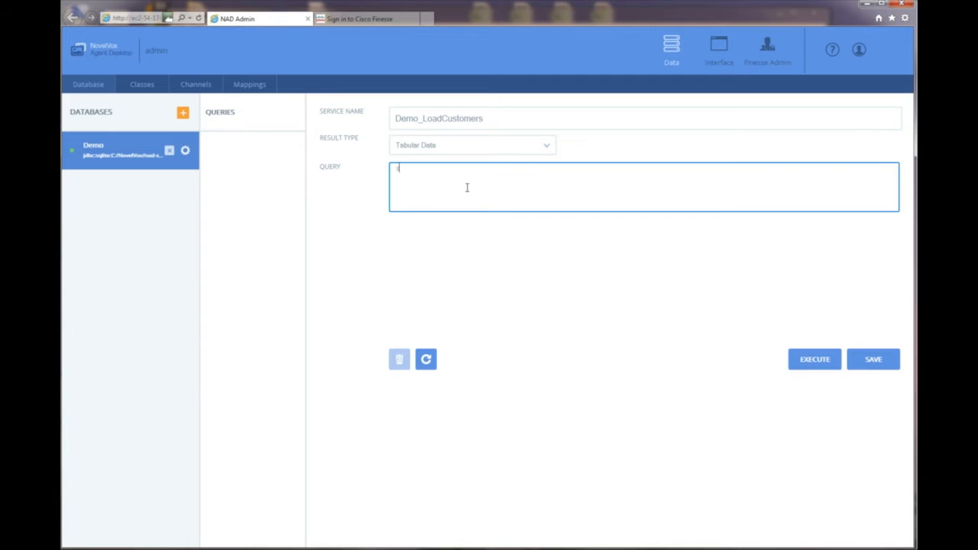
text(elect * from customers)
click(853, 365)
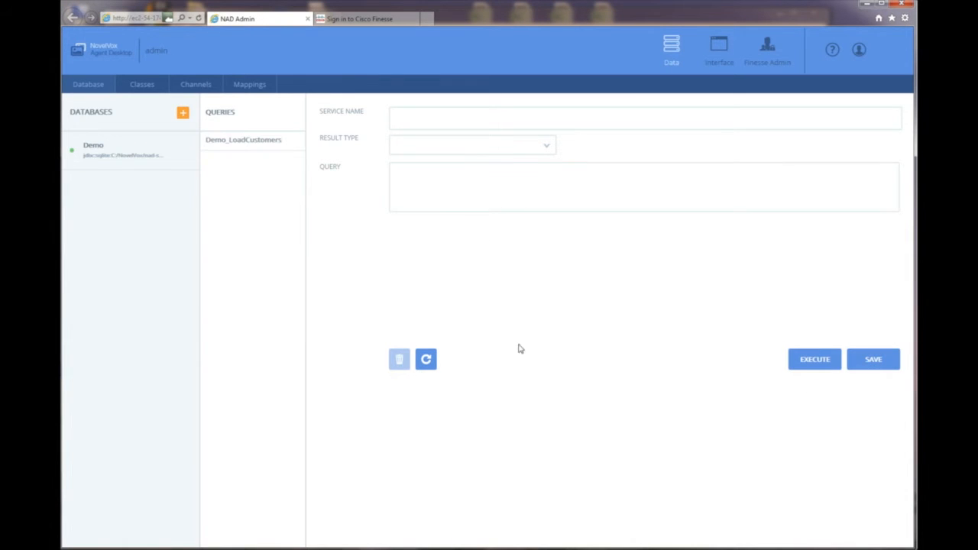
key(alt+Tab)
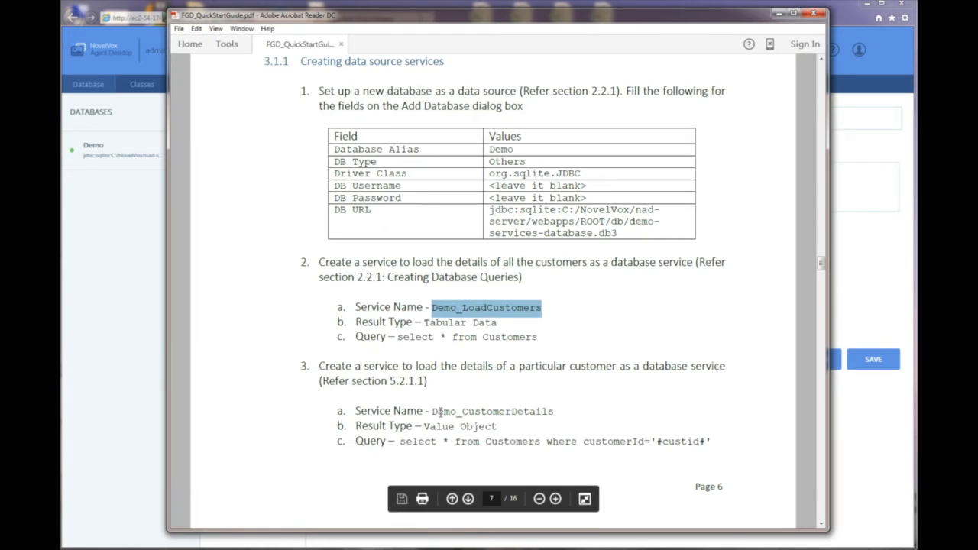
Enter Demo_CustomerDetails from the guide as the service name.
drag(432, 412, 561, 407)
key(ctrl+c)
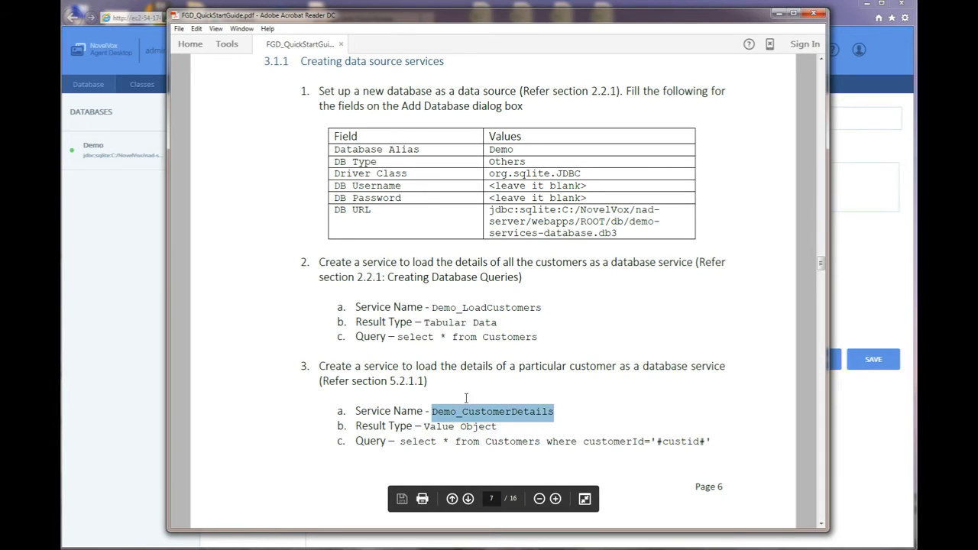
click(155, 306)
click(401, 120)
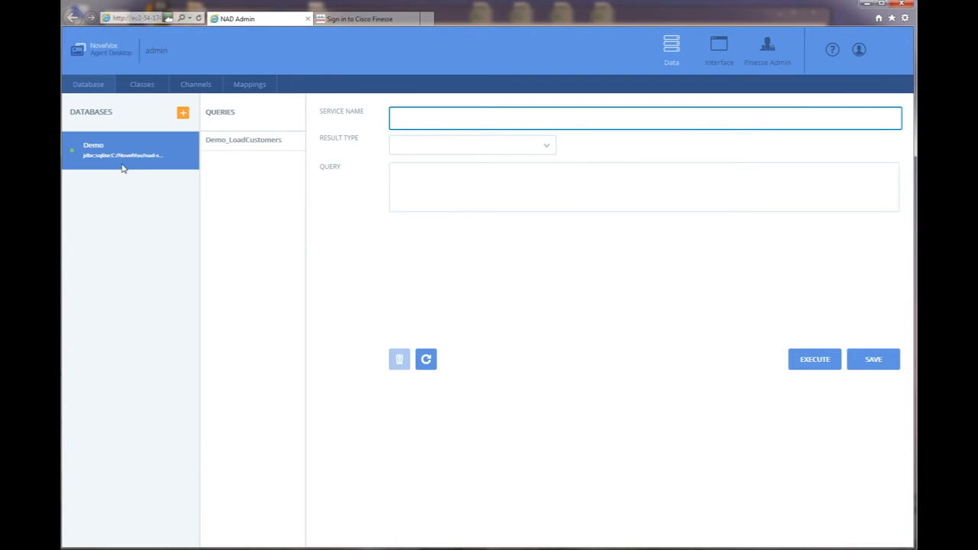
click(413, 120)
key(ctrl+v)
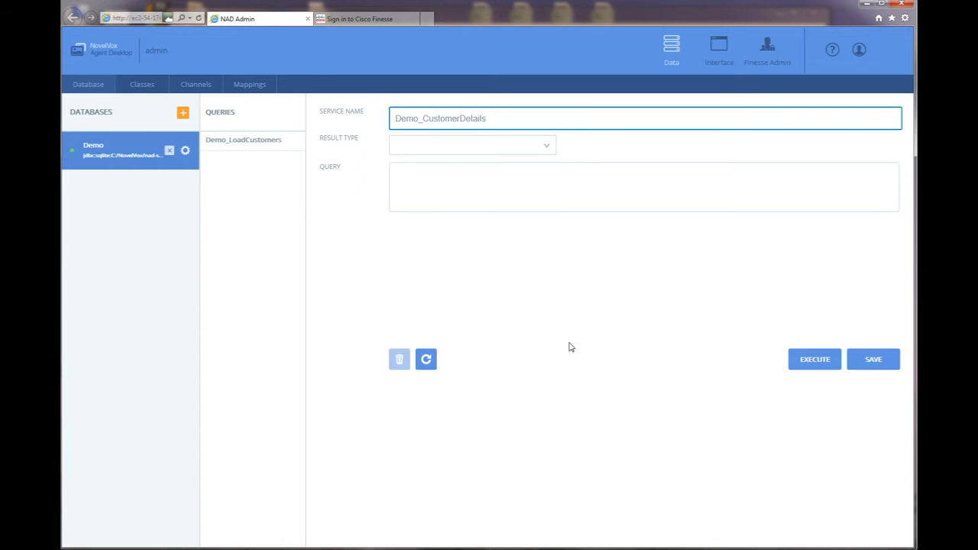
Set the result type to Value Object and paste the customer details query from the guide.
click(602, 547)
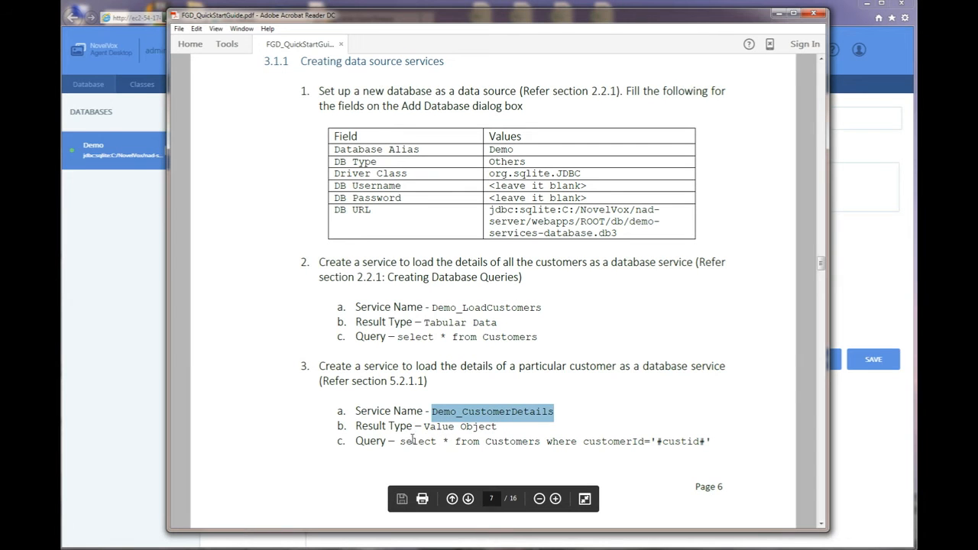
drag(399, 442, 712, 443)
key(ctrl+c)
click(885, 311)
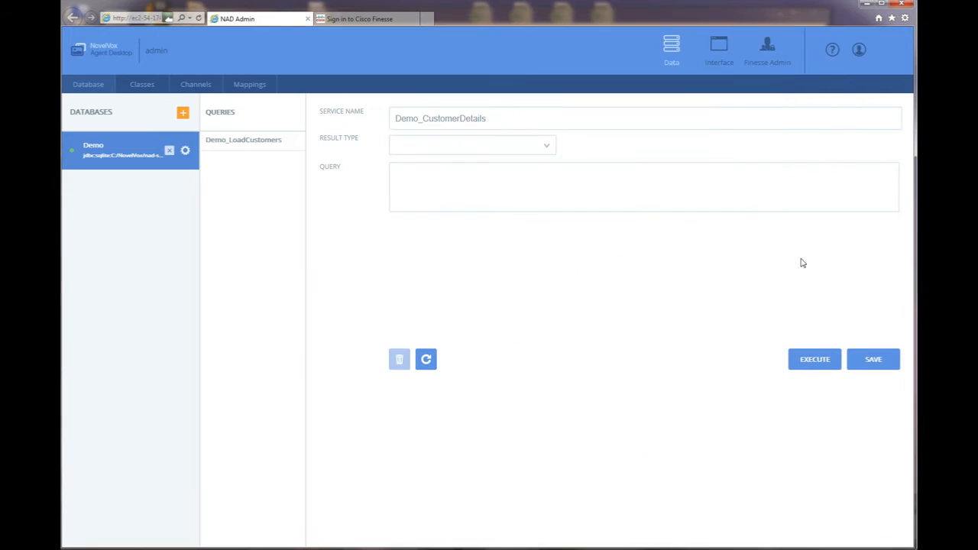
click(428, 150)
click(527, 151)
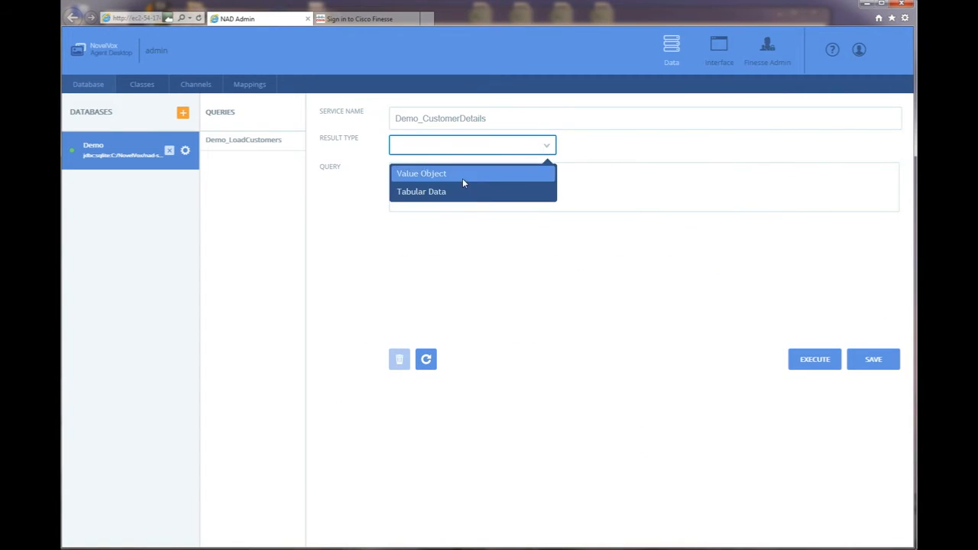
click(428, 174)
click(420, 177)
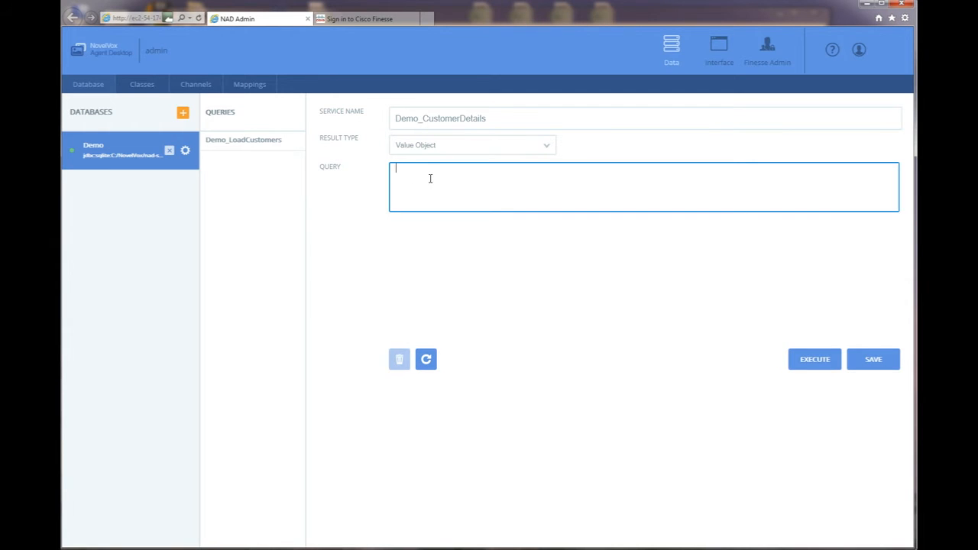
key(ctrl+v)
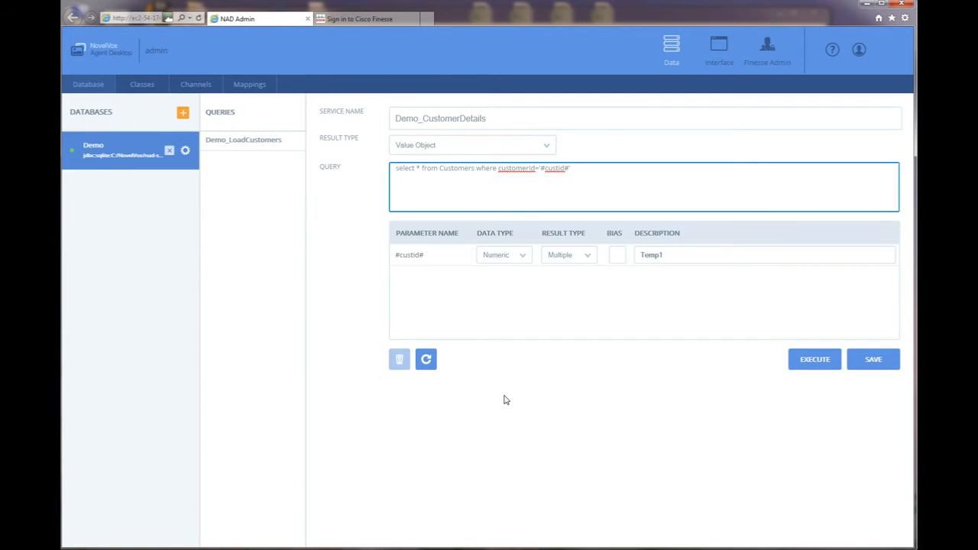
Set the #custid# parameter data type to Numeric and save the query.
click(429, 260)
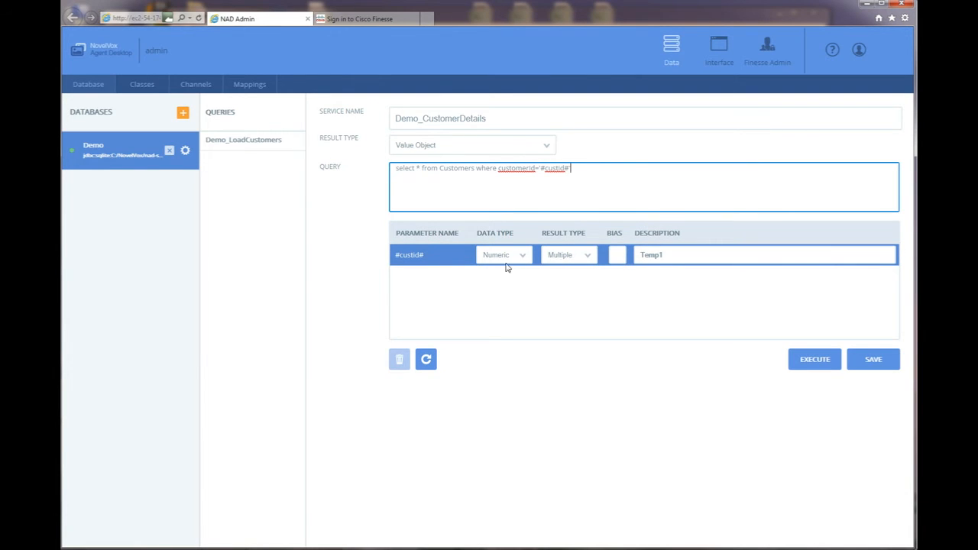
click(523, 258)
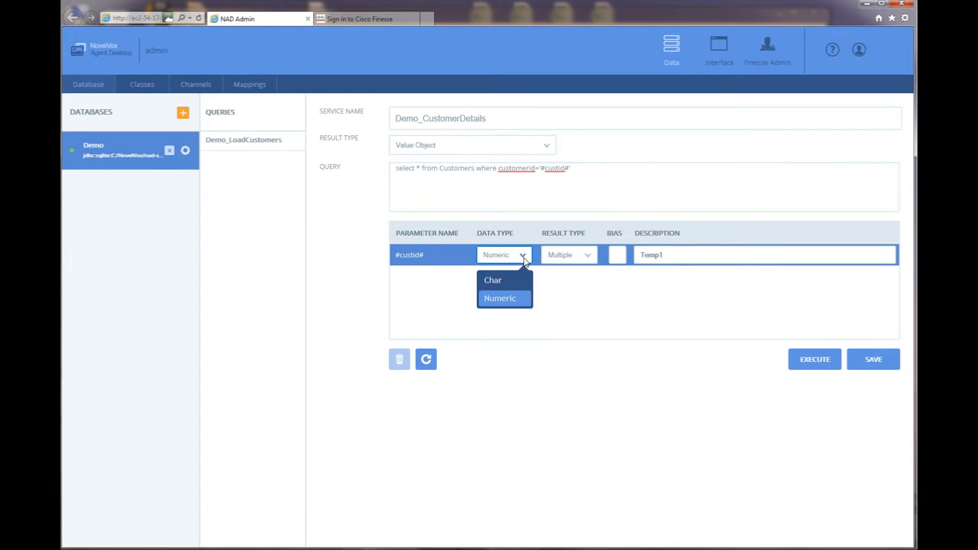
click(507, 299)
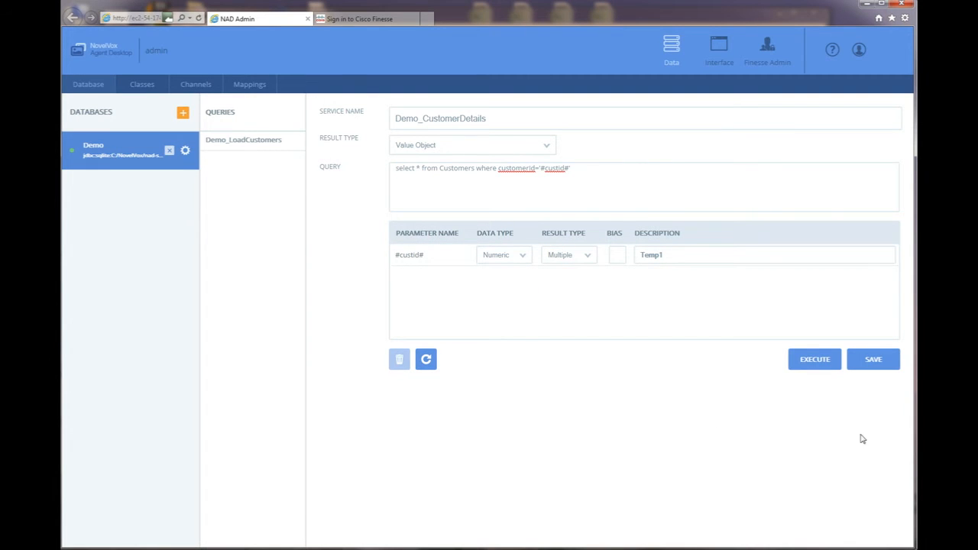
click(879, 366)
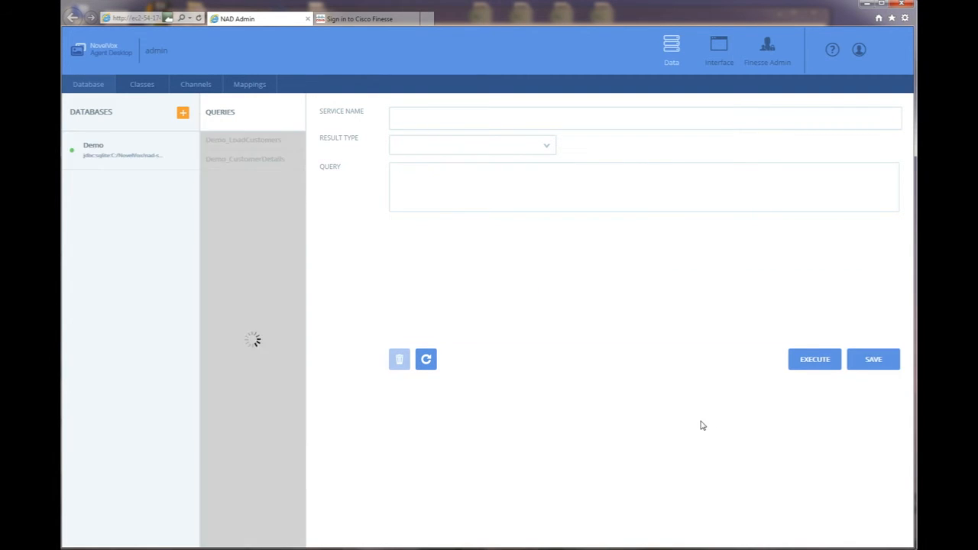
Enter Demo_LastCreditCardDetails from the guide as the service name.
mouse_move(599, 549)
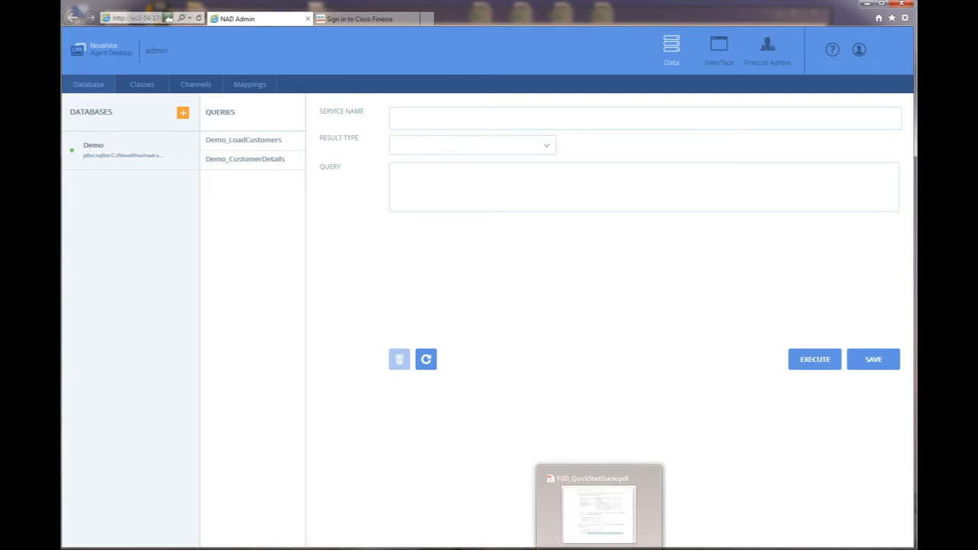
click(599, 549)
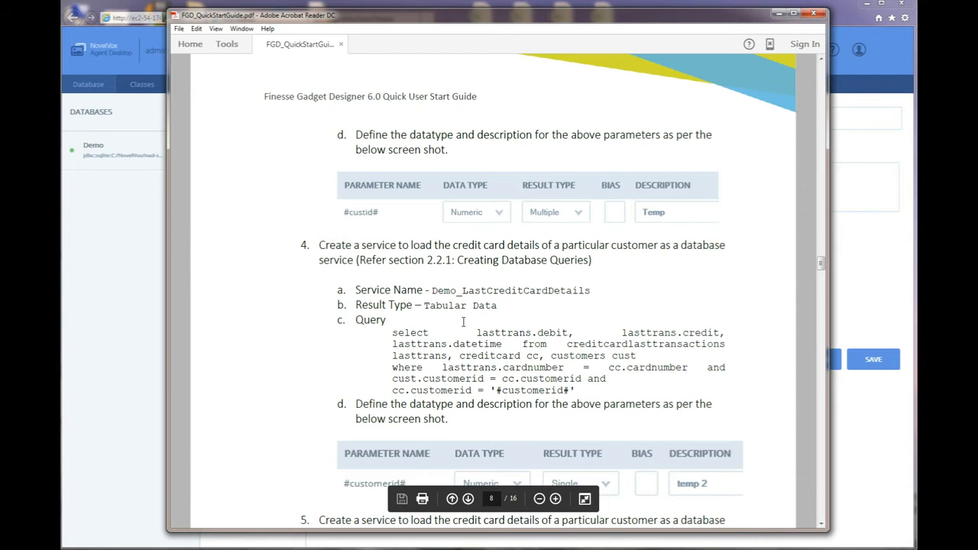
drag(432, 290, 593, 292)
key(ctrl+c)
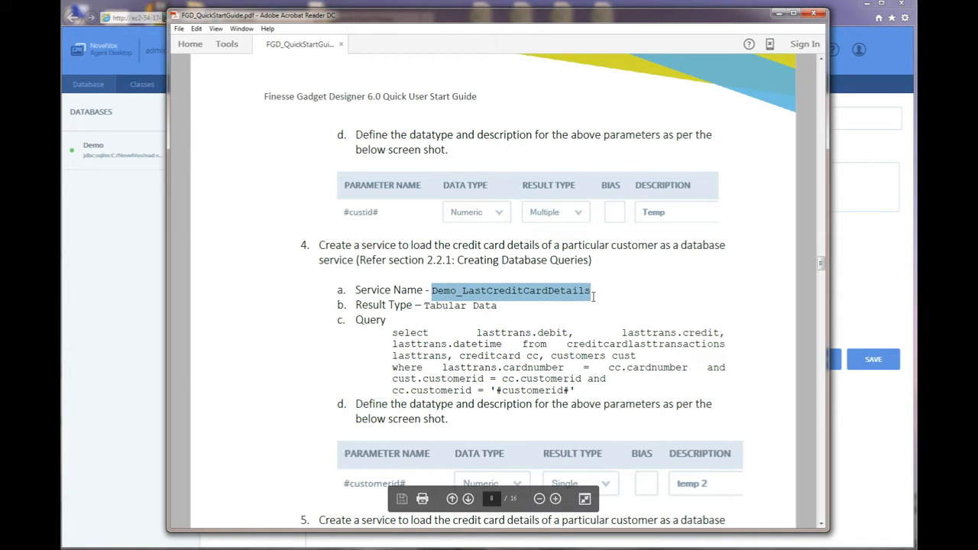
click(862, 284)
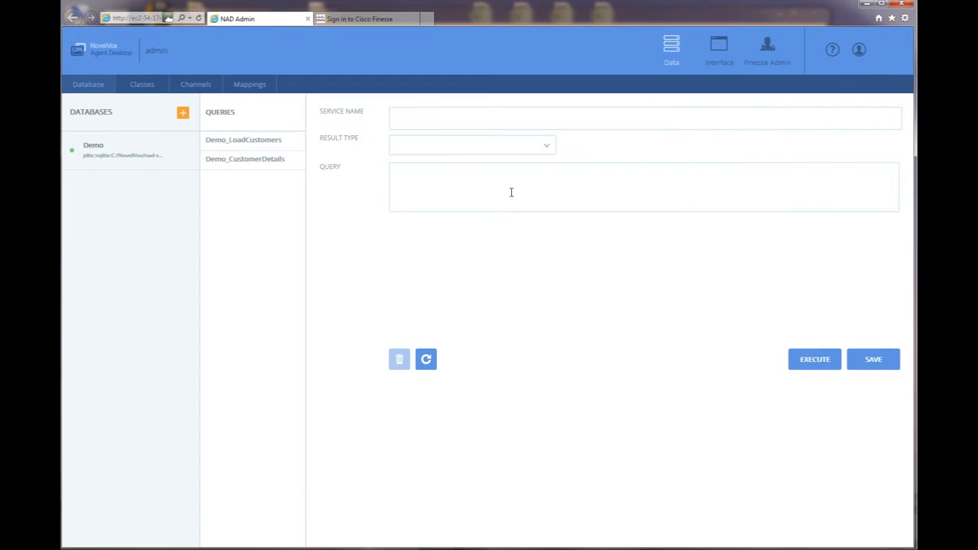
click(420, 118)
key(ctrl+v)
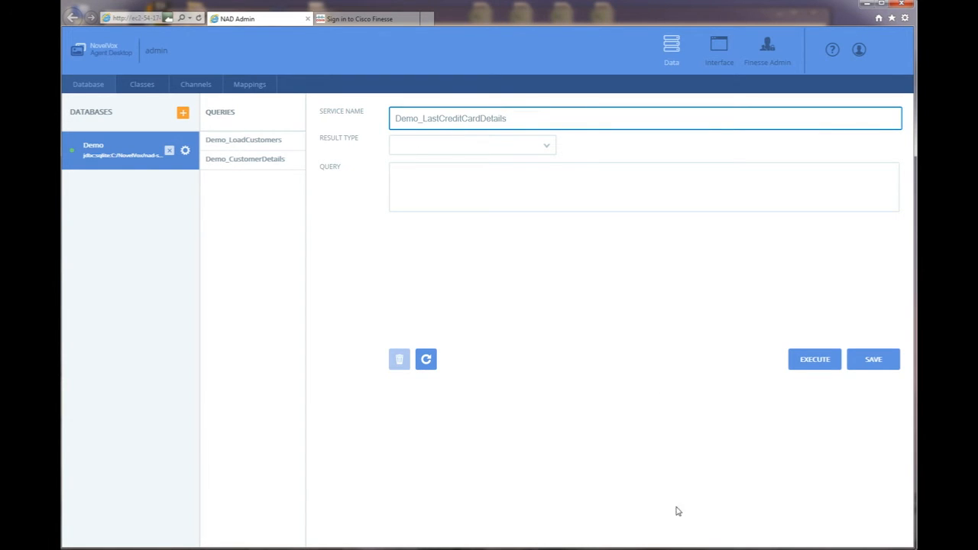
Choose Tabular Data and paste the credit card transactions SQL query from the guide.
key(alt+Tab)
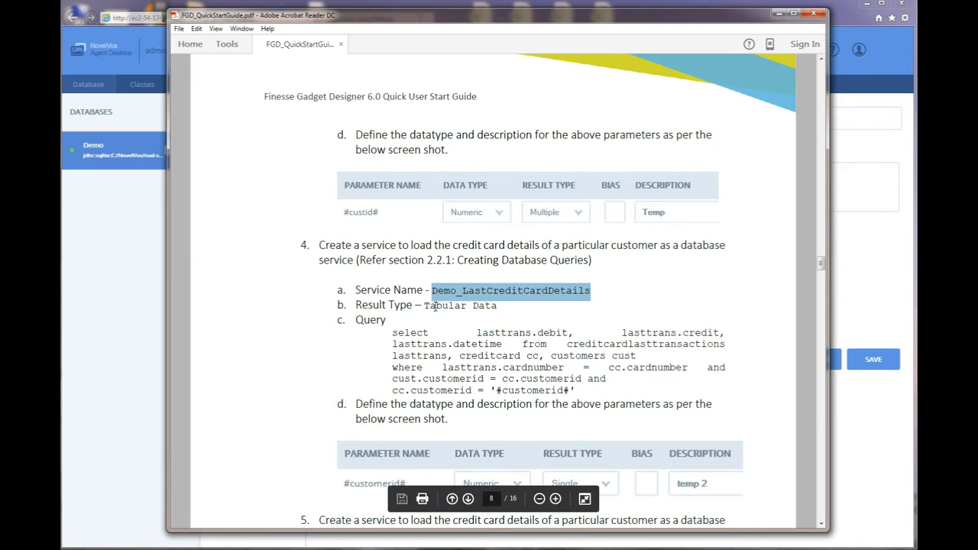
drag(392, 333, 578, 392)
key(ctrl+c)
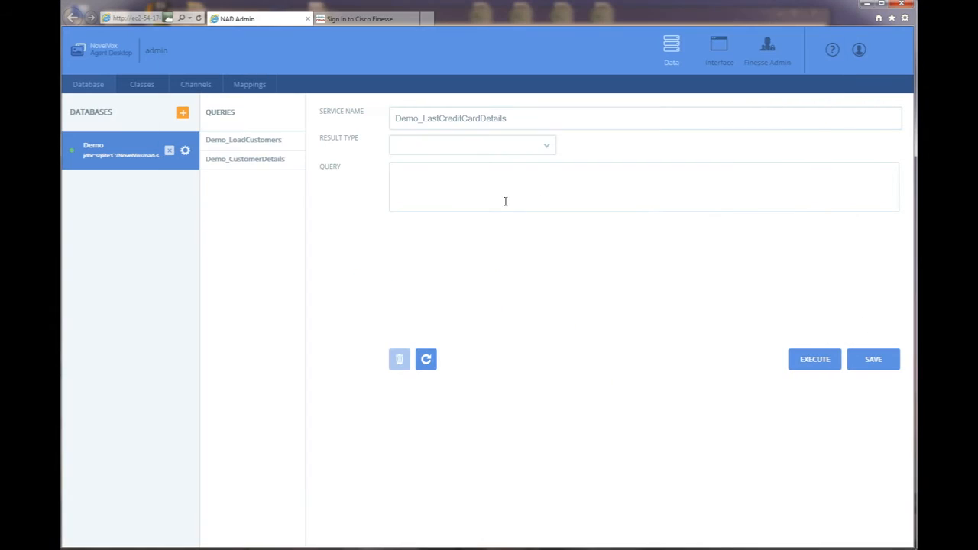
key(alt+Tab)
click(546, 147)
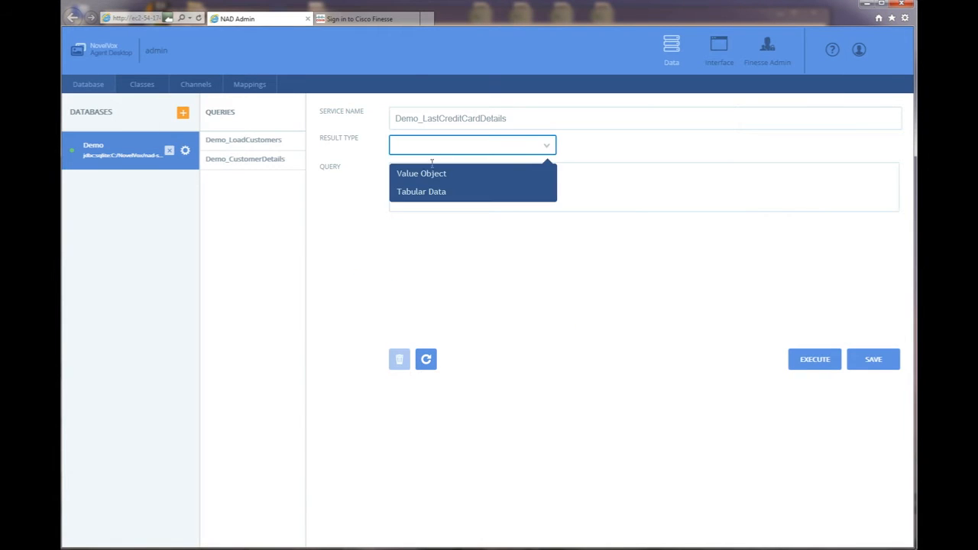
click(422, 191)
click(410, 176)
key(ctrl+v)
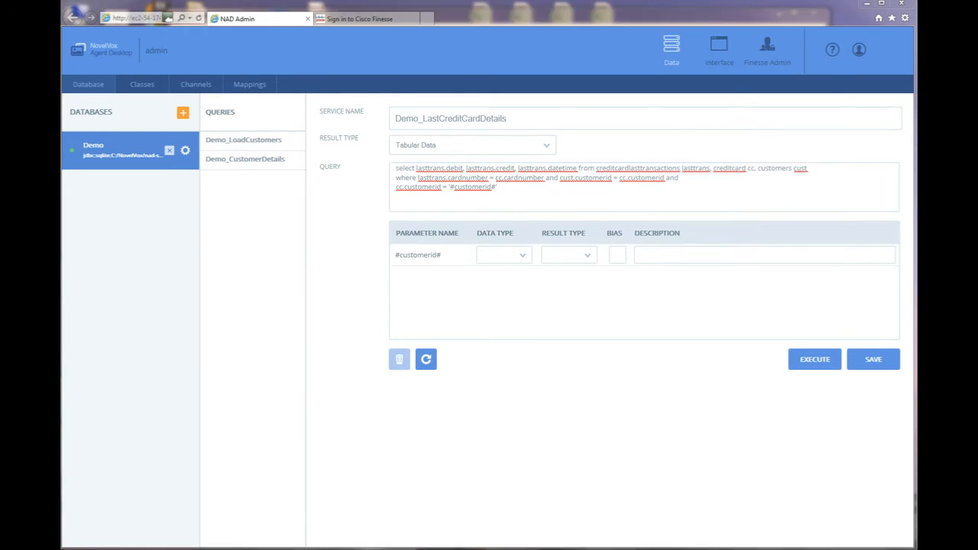
Set #customerid# to Numeric, Single with a temp description, and save the query.
key(alt+Tab)
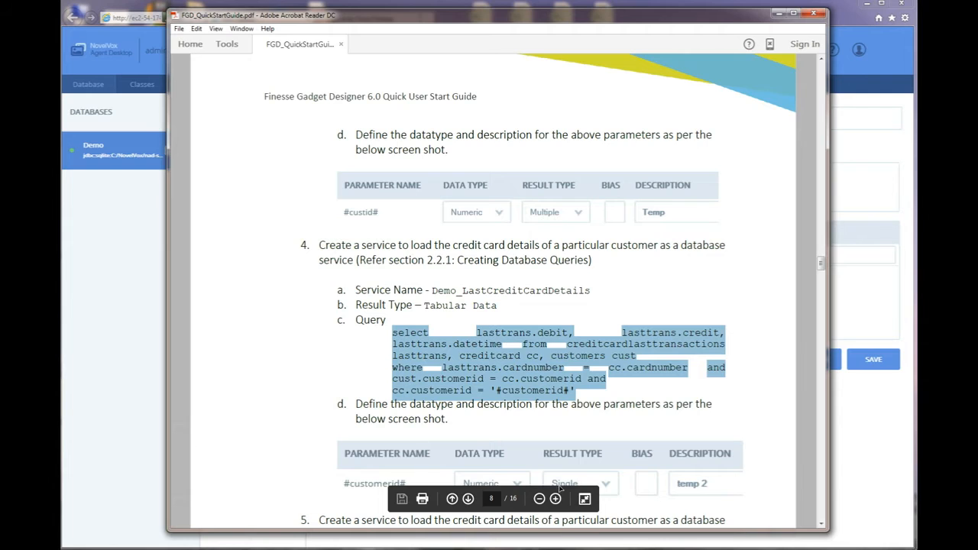
click(135, 275)
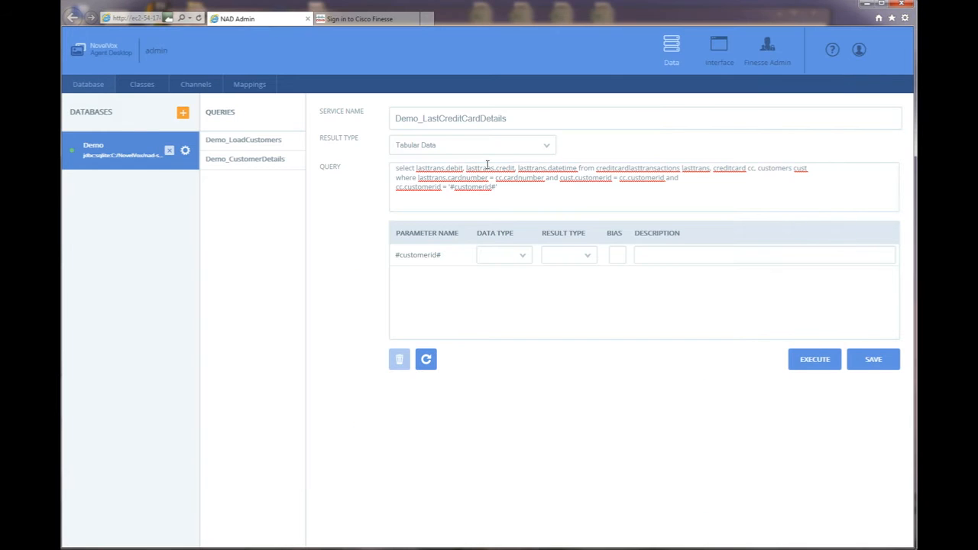
click(521, 255)
click(510, 299)
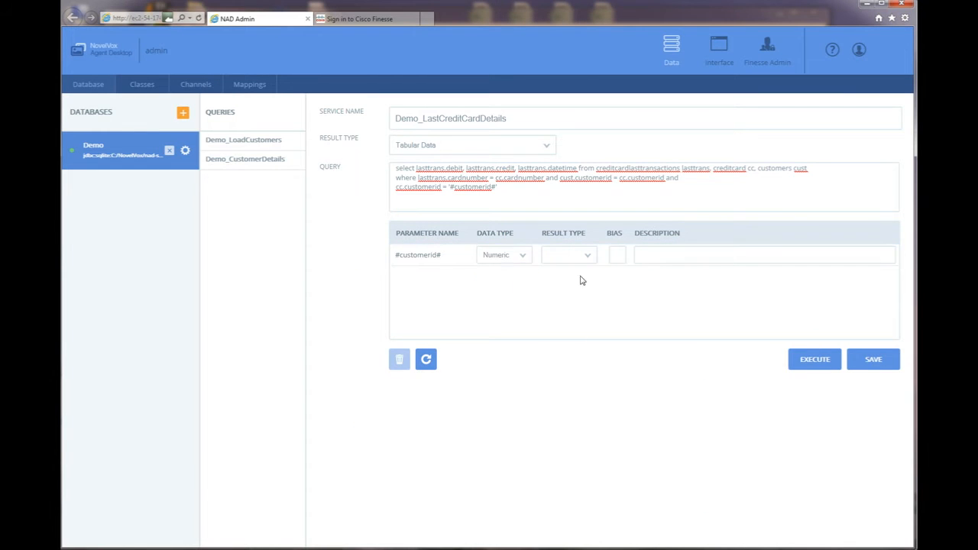
click(585, 258)
click(571, 279)
click(658, 260)
text(temp 2)
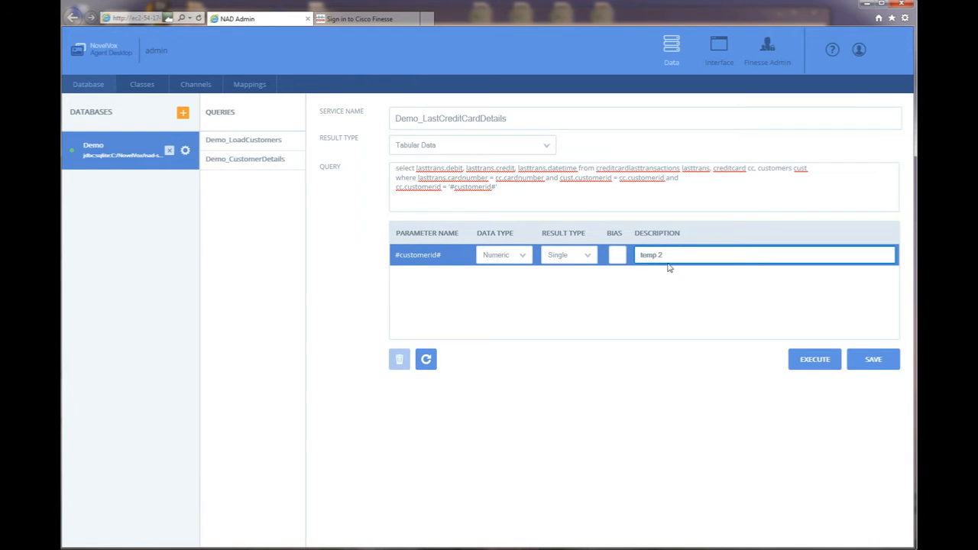
click(871, 361)
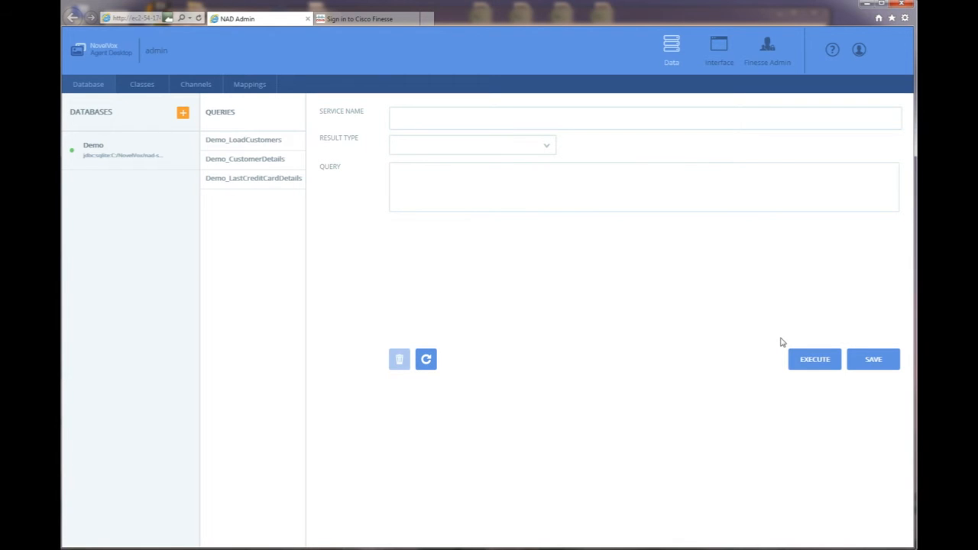
Select the Demo database and enter Demo_UpdateCustomer as the service name.
key(alt+Tab)
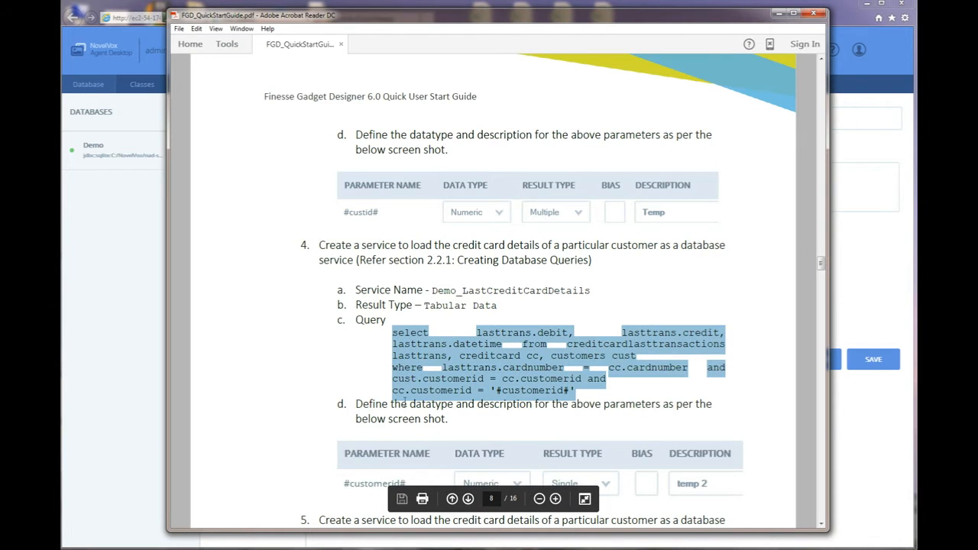
click(820, 525)
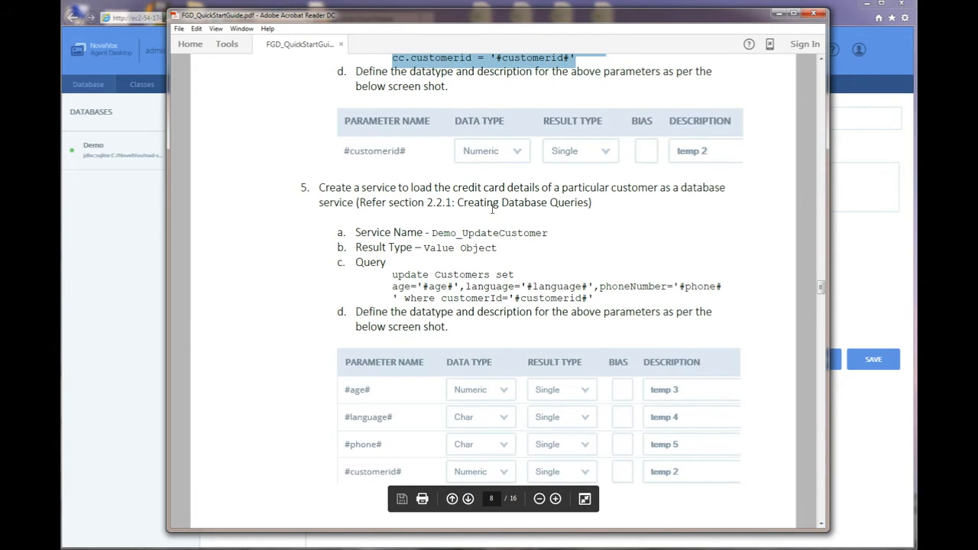
drag(433, 233, 548, 234)
key(ctrl+c)
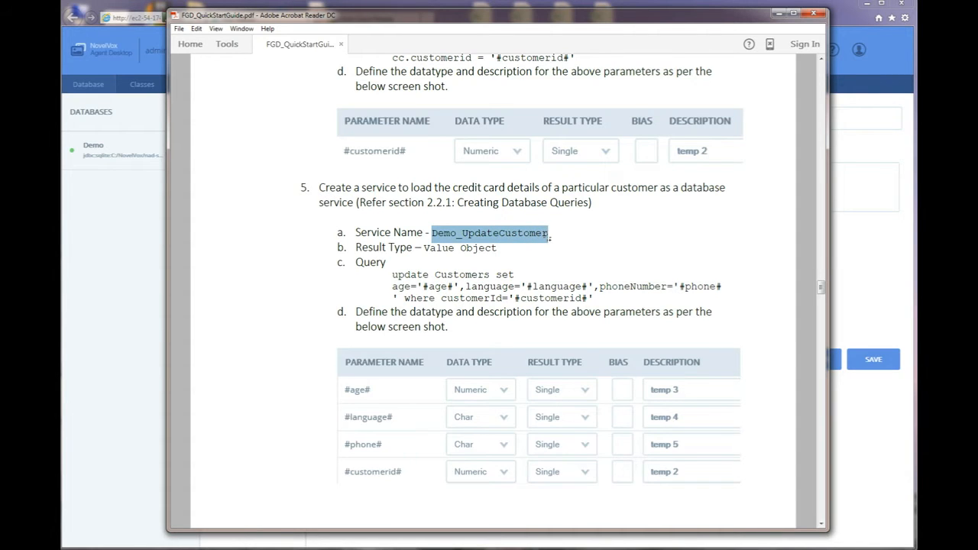
click(150, 225)
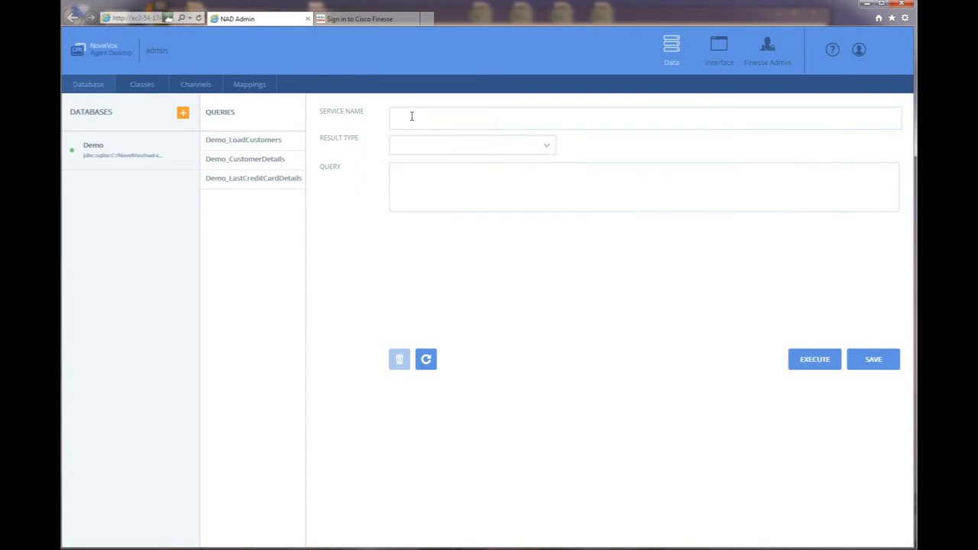
click(146, 149)
click(396, 120)
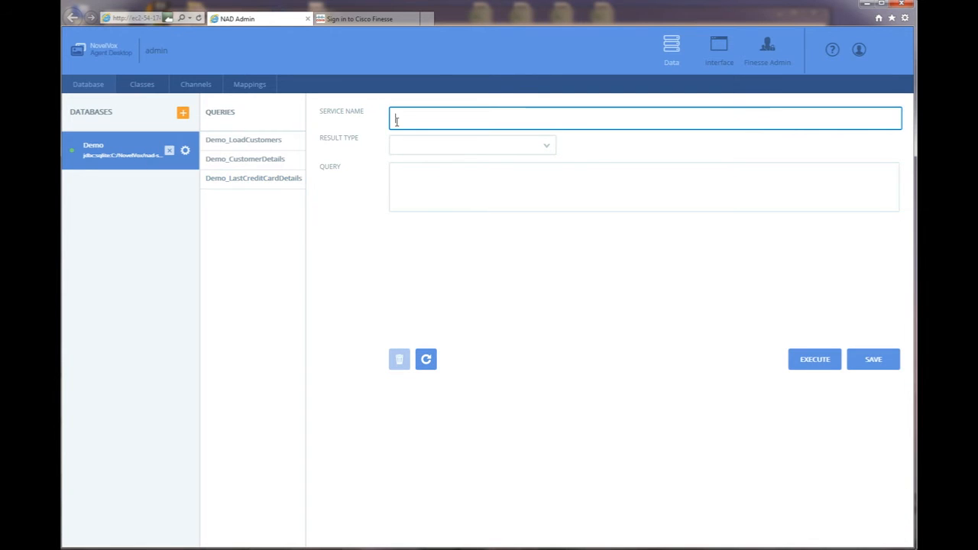
key(ctrl+v)
Set the query's result type to Value Object.
key(alt+Tab)
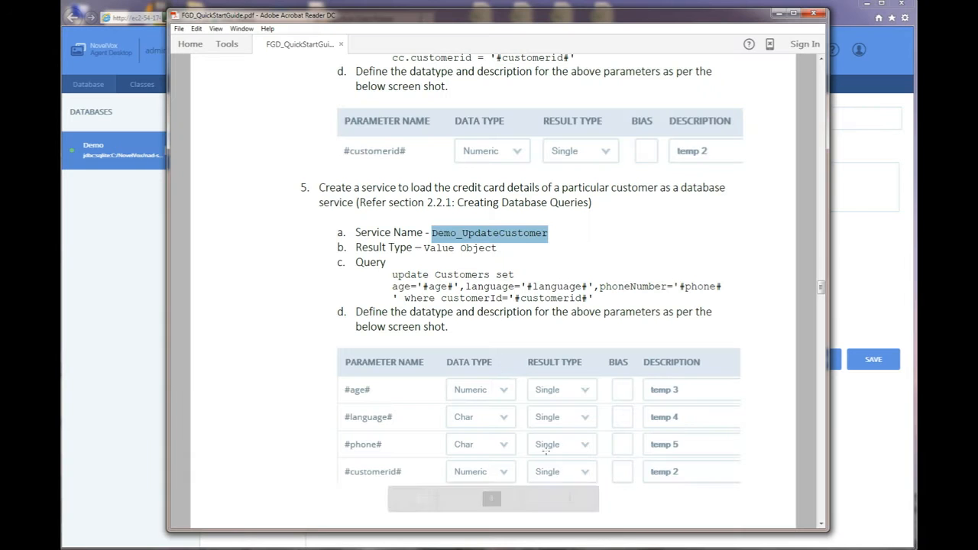
key(alt+Tab)
click(545, 146)
click(438, 176)
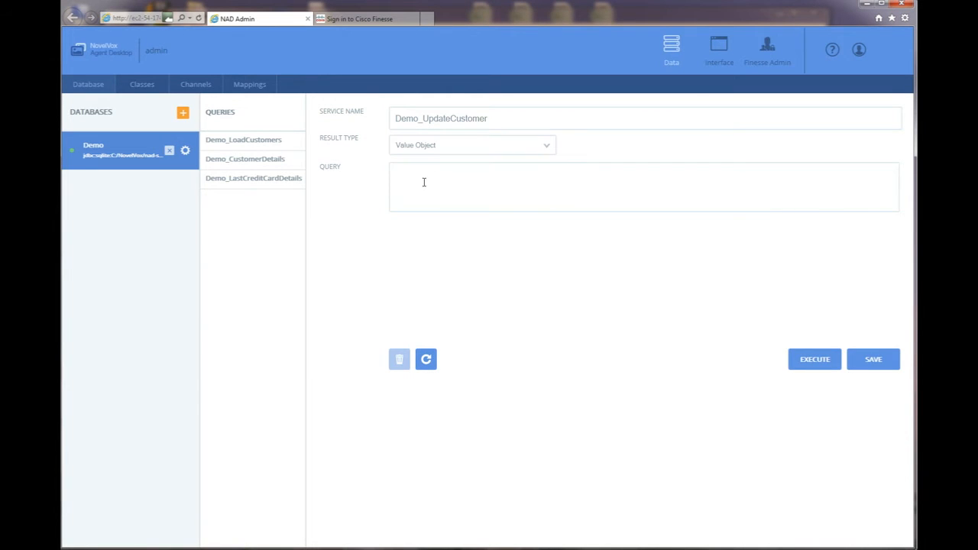
click(430, 182)
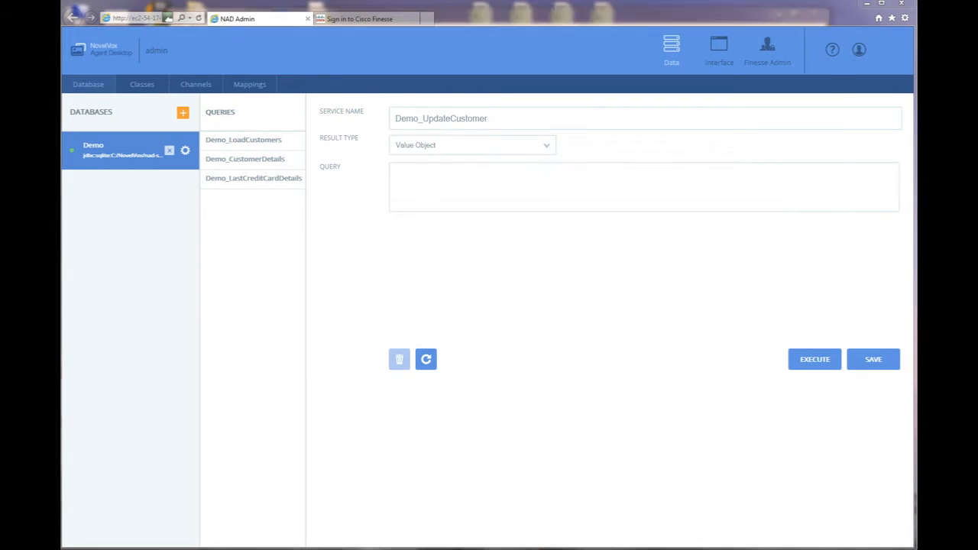
Paste the update Customers query from the guide and load its parameters.
key(alt+Tab)
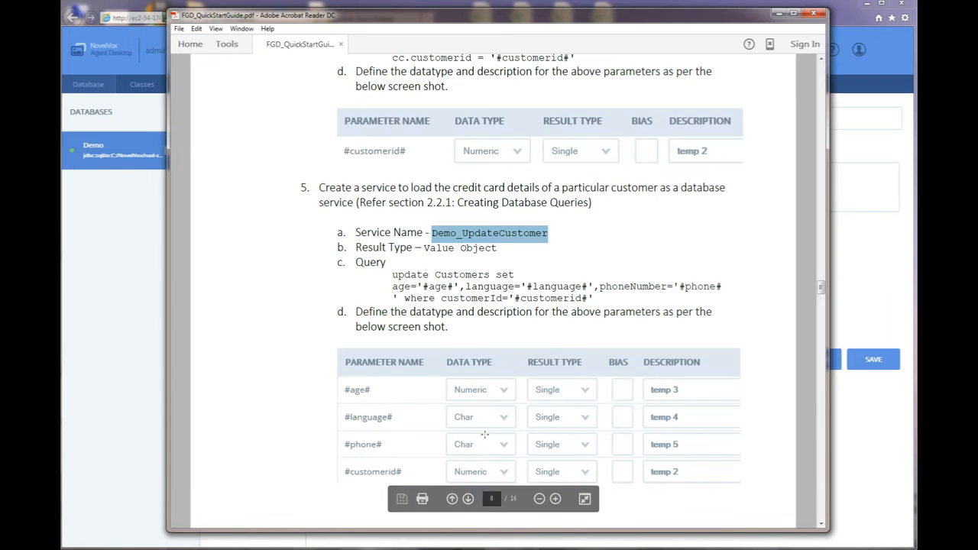
drag(392, 275, 595, 300)
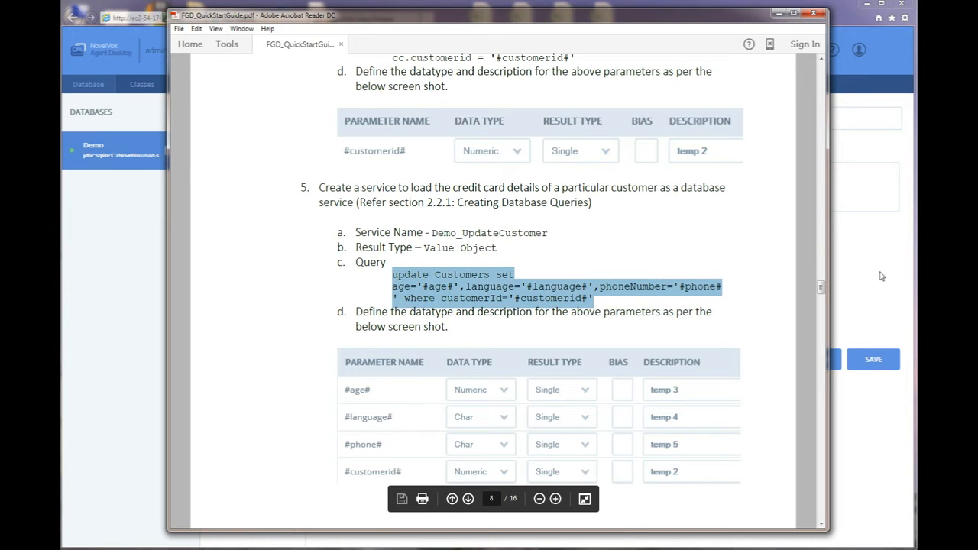
key(alt+Tab)
click(431, 175)
text(update Customers set age='#age#',language='#language#',phoneNumber='#phone#' where customerId='#customerid#')
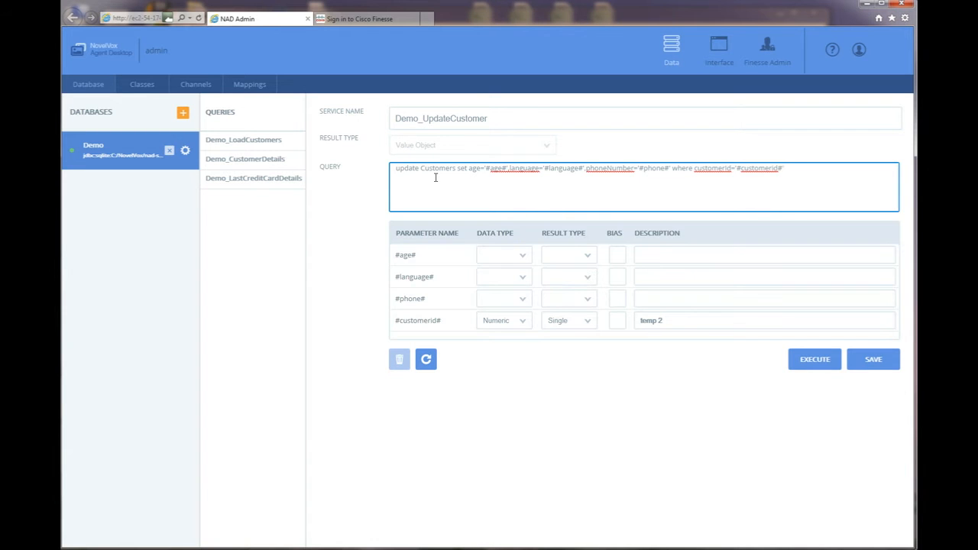
key(alt+Tab)
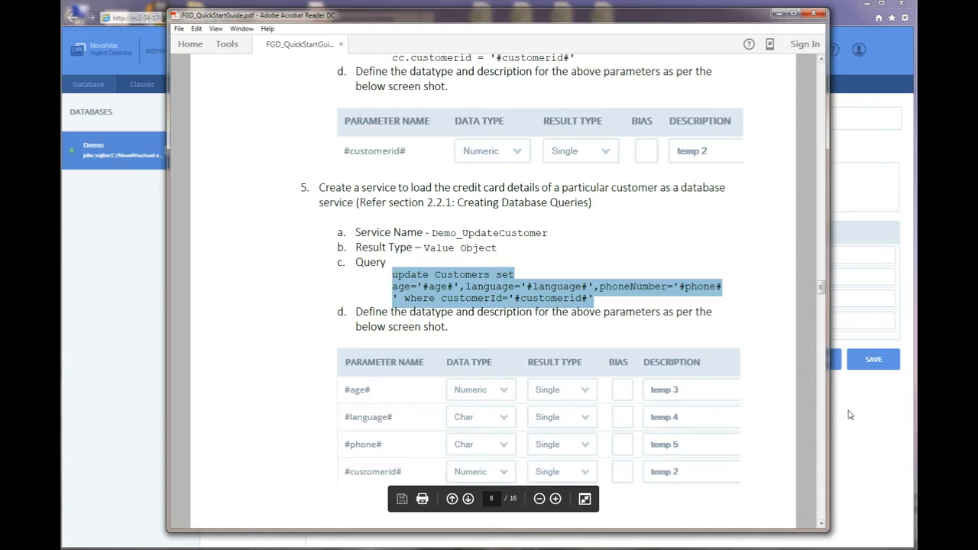
key(alt+Tab)
click(525, 260)
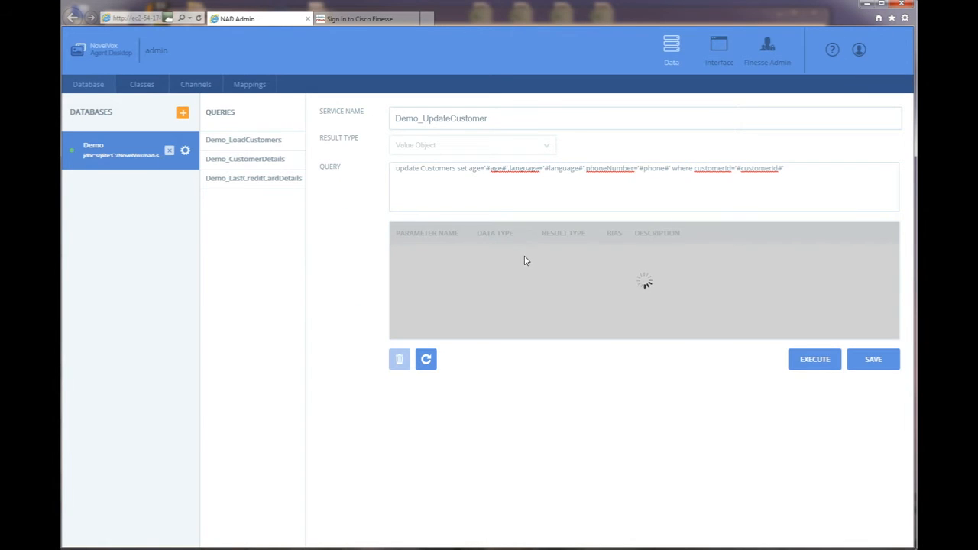
Set #age# to Numeric data type, Single result type, with a temp description.
click(524, 255)
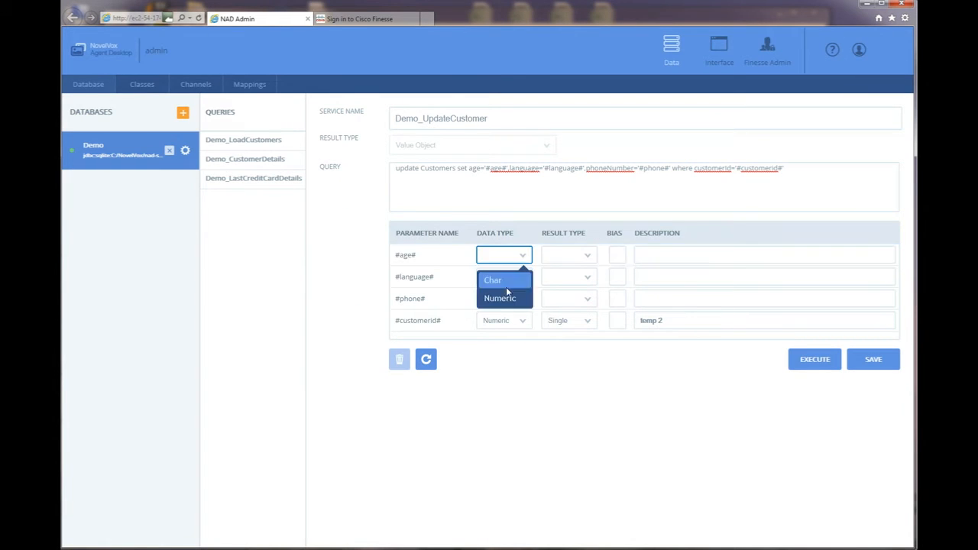
click(506, 298)
click(586, 255)
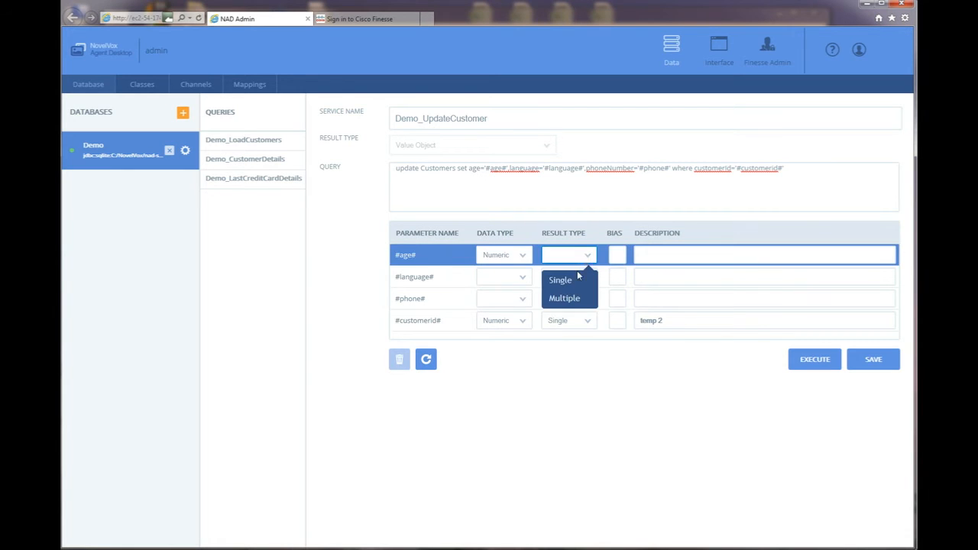
click(561, 280)
click(668, 255)
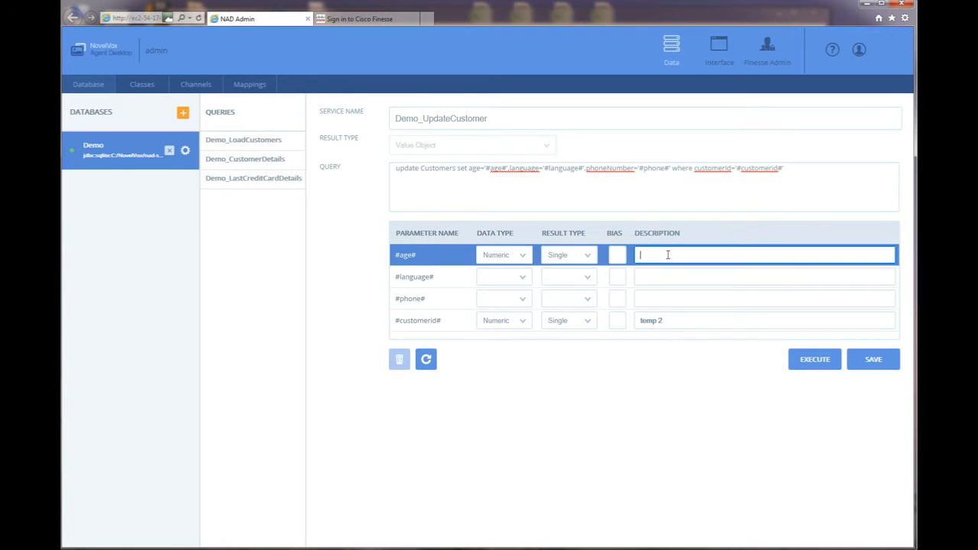
text(temp 5)
key(alt+Tab)
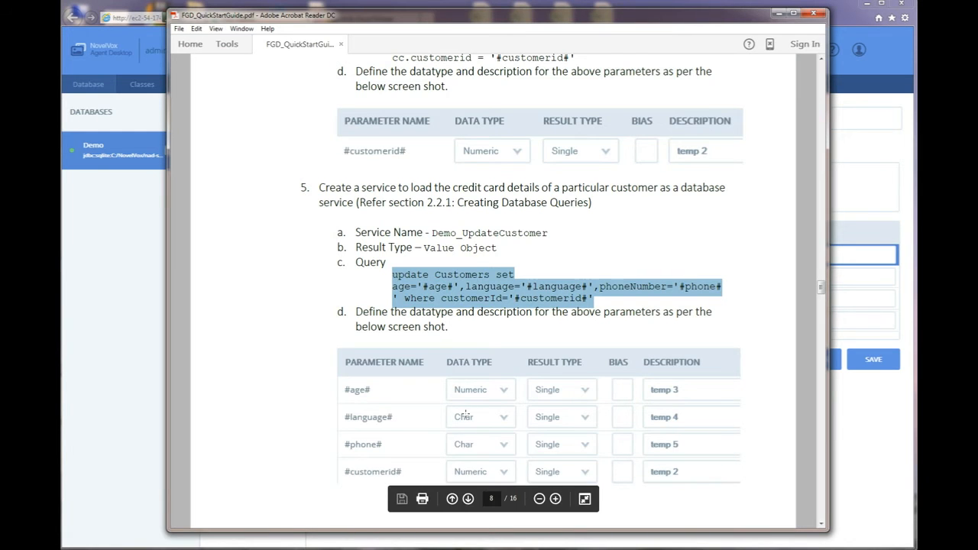
click(853, 471)
Set #language# and #phone# to Char data type with Single result type.
click(523, 277)
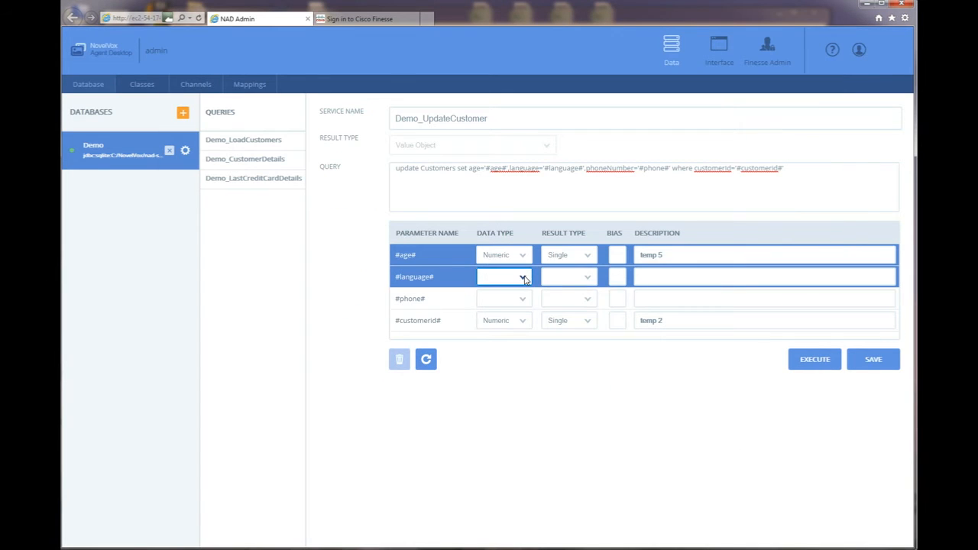
click(507, 301)
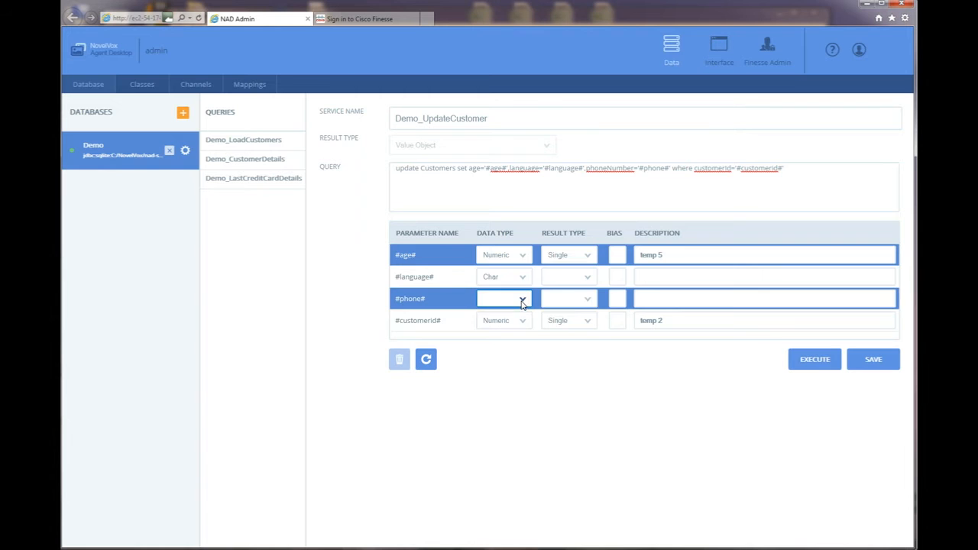
click(523, 299)
click(494, 324)
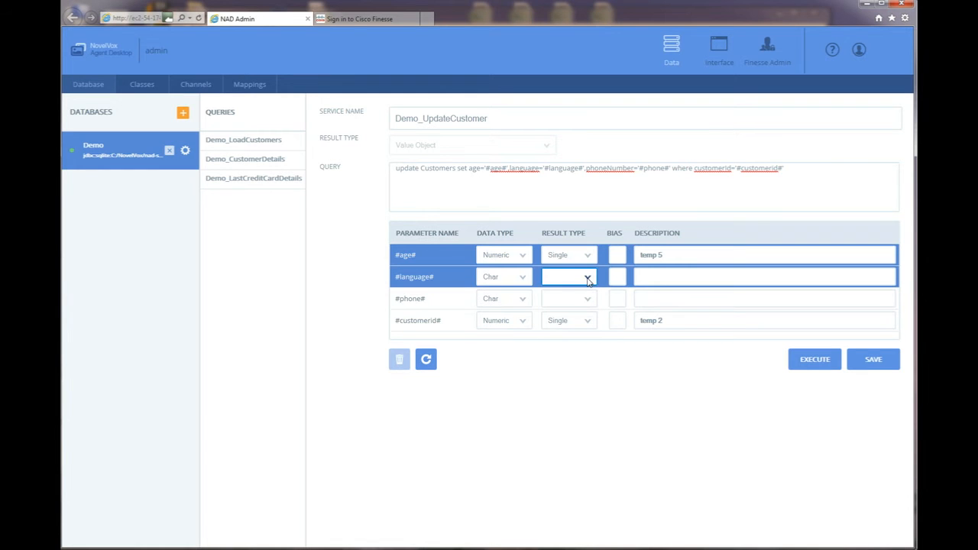
click(586, 277)
click(565, 307)
click(585, 298)
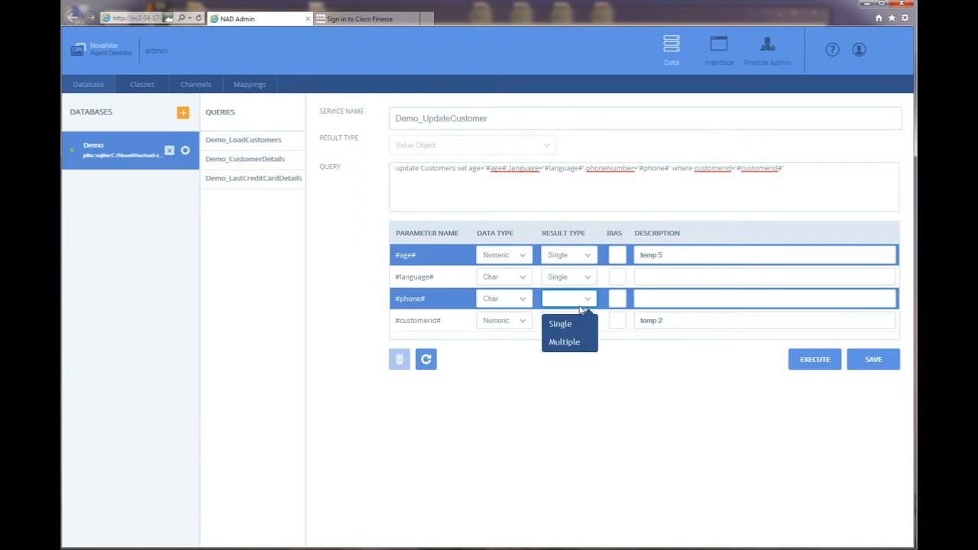
click(570, 325)
Describe #language# as 'temp 56' and #phone# as 'temp 65', then save Demo_UpdateCustomer.
click(656, 277)
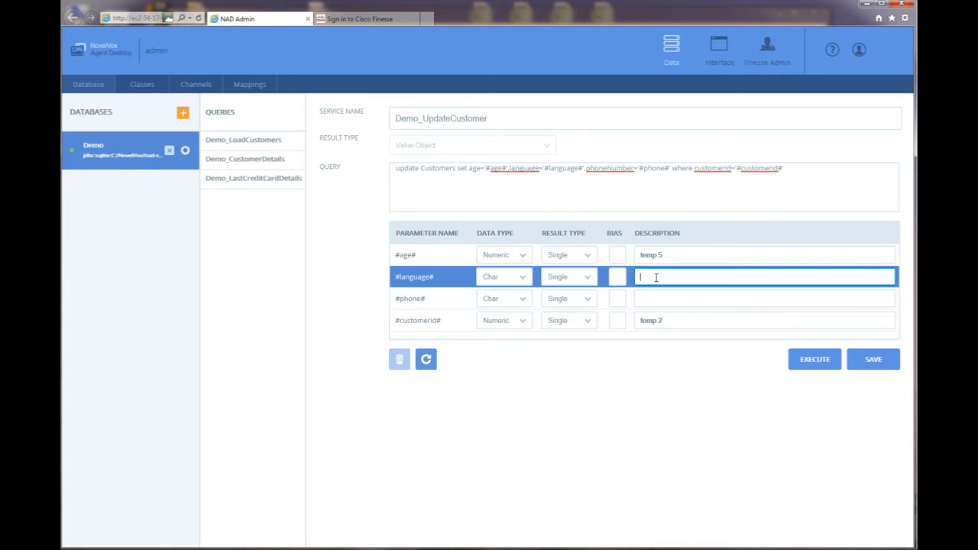
text(temp 56)
click(676, 299)
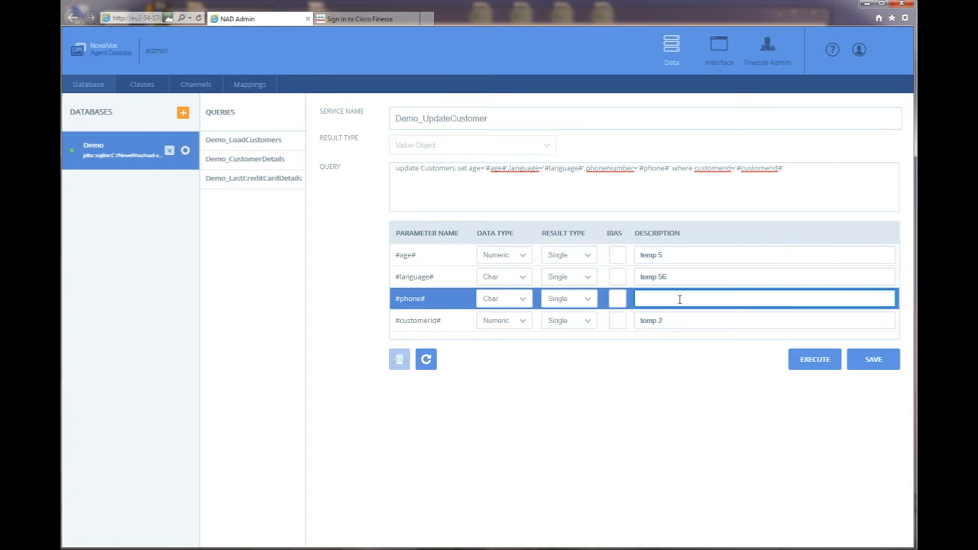
text(temp 65)
click(627, 327)
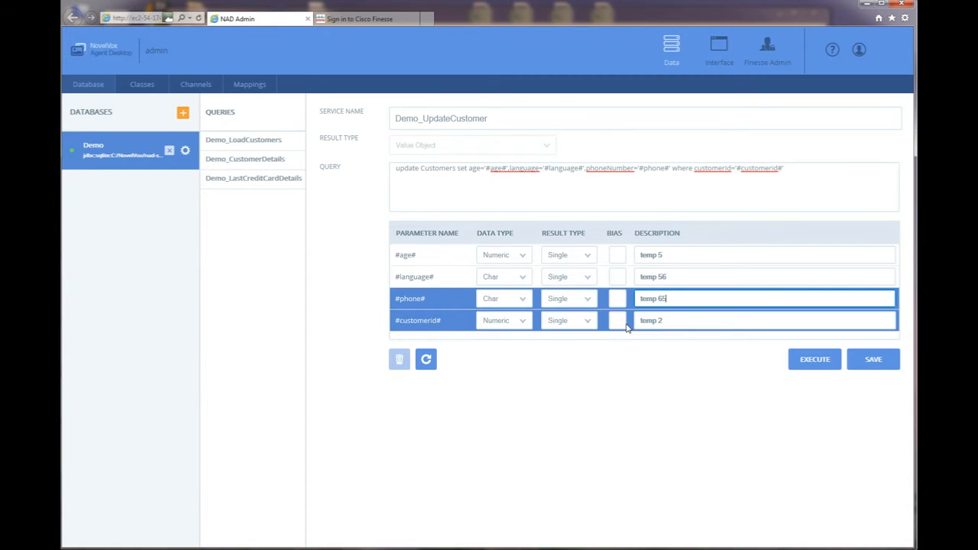
click(878, 366)
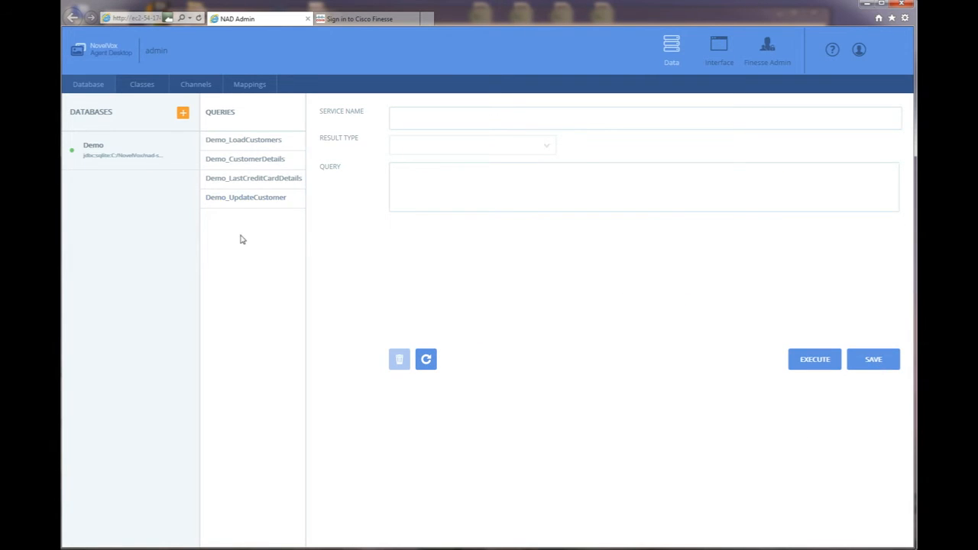
Execute Demo_LoadCustomers under the Demo database to list the two customer rows.
click(129, 163)
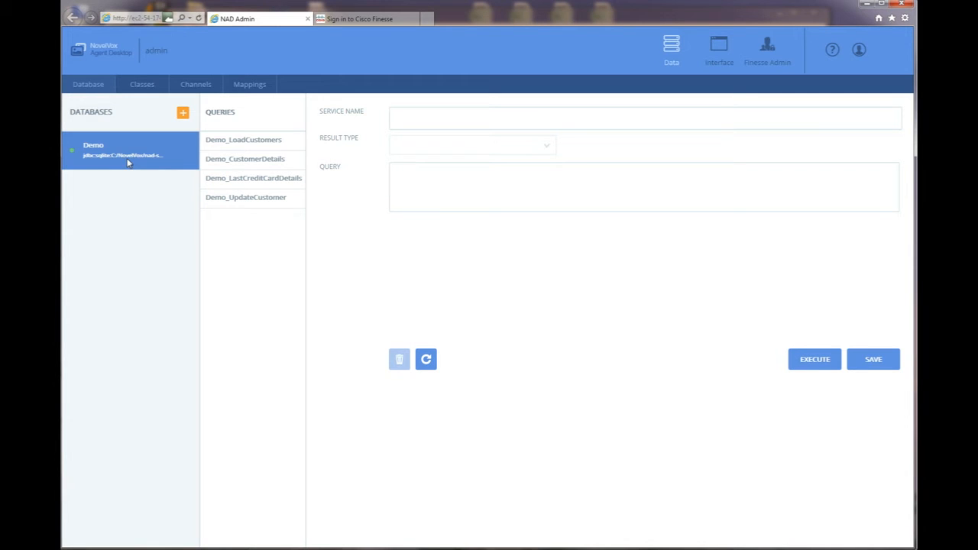
click(250, 144)
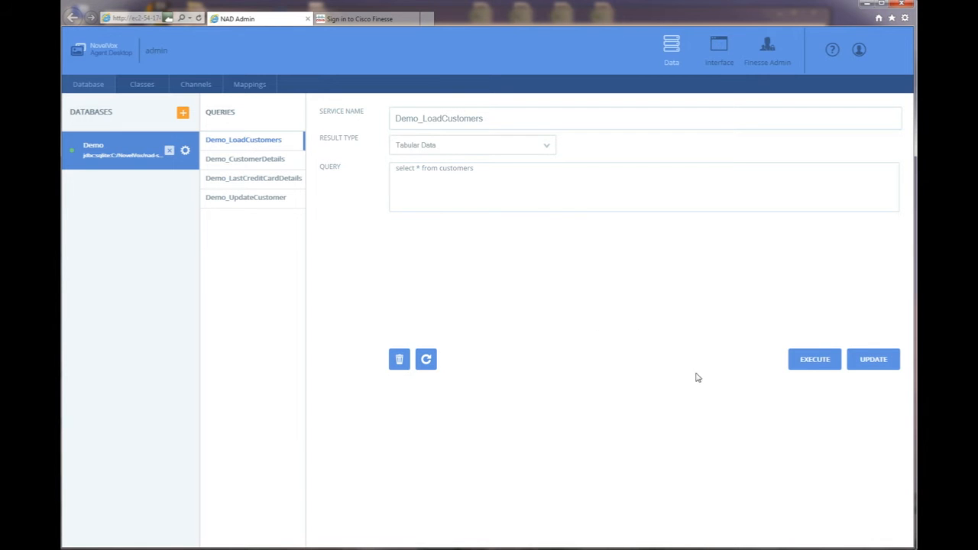
click(806, 365)
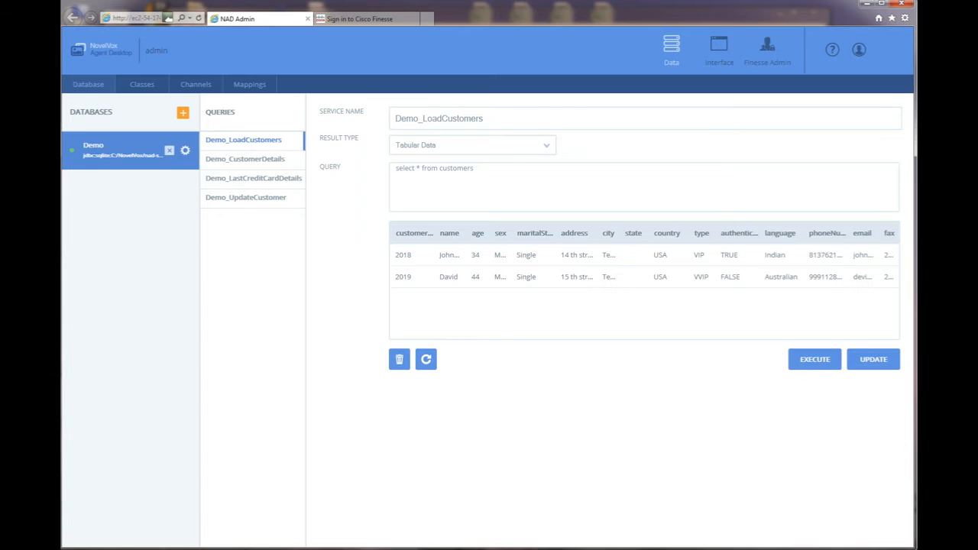
key(alt+Tab)
click(616, 342)
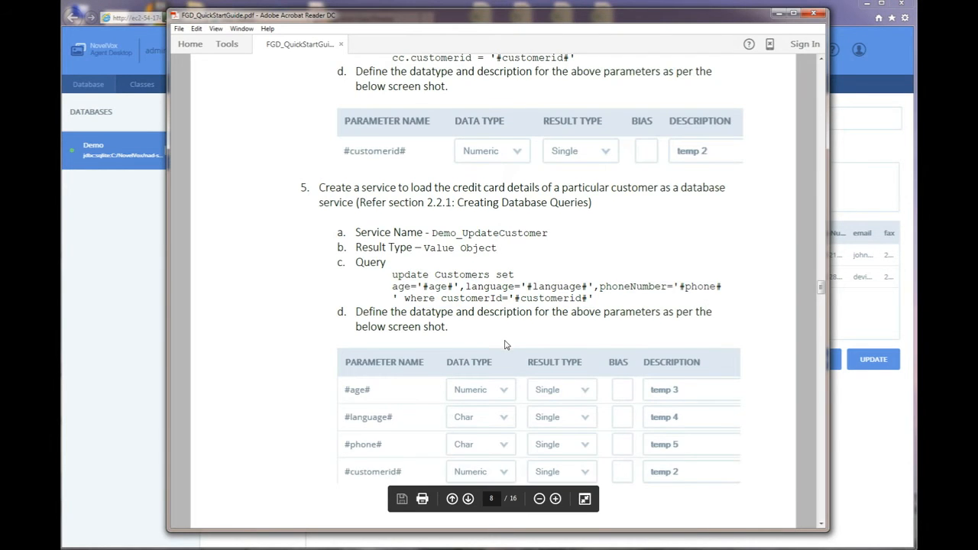
Scroll the guide to page 9, section 3.3 'Design the agent desktop screen', then return to the admin console.
scroll(505, 344, down, 5)
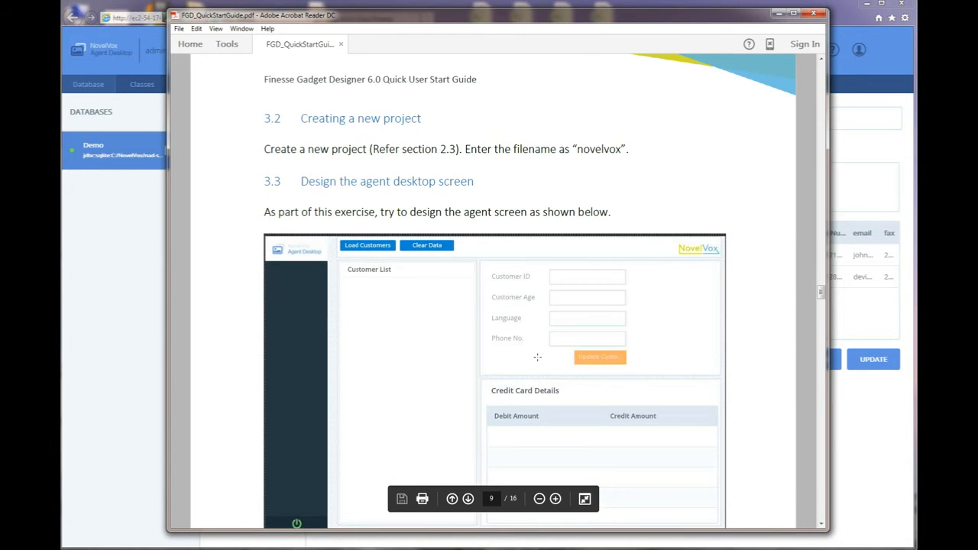
scroll(482, 318, down, 2)
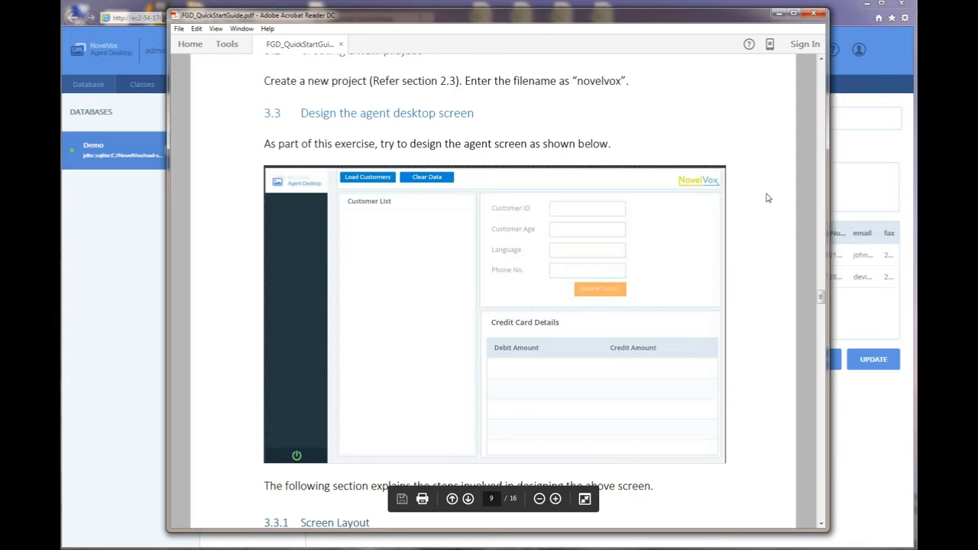
click(858, 442)
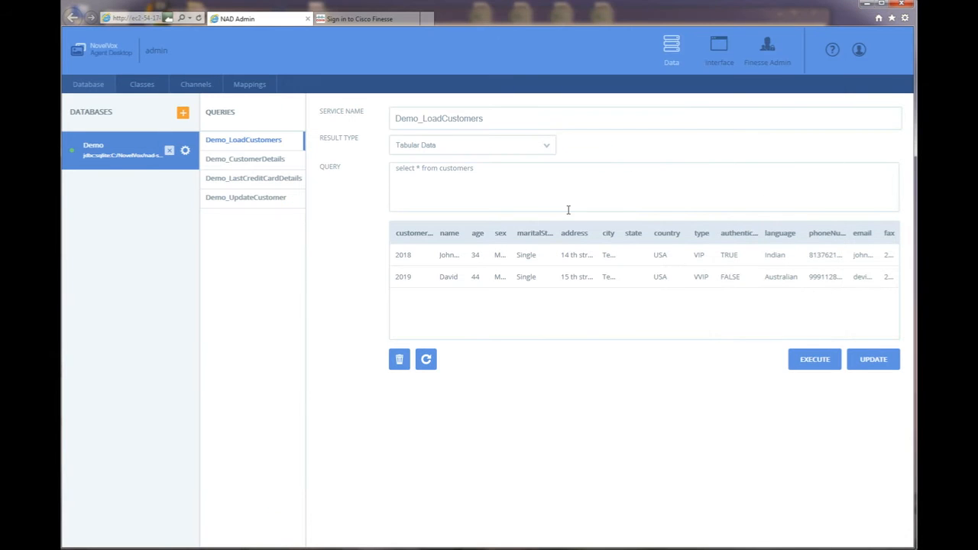
Create a new interface project named 'novelvox' (v1.0), then bring the quick-start guide back.
click(717, 50)
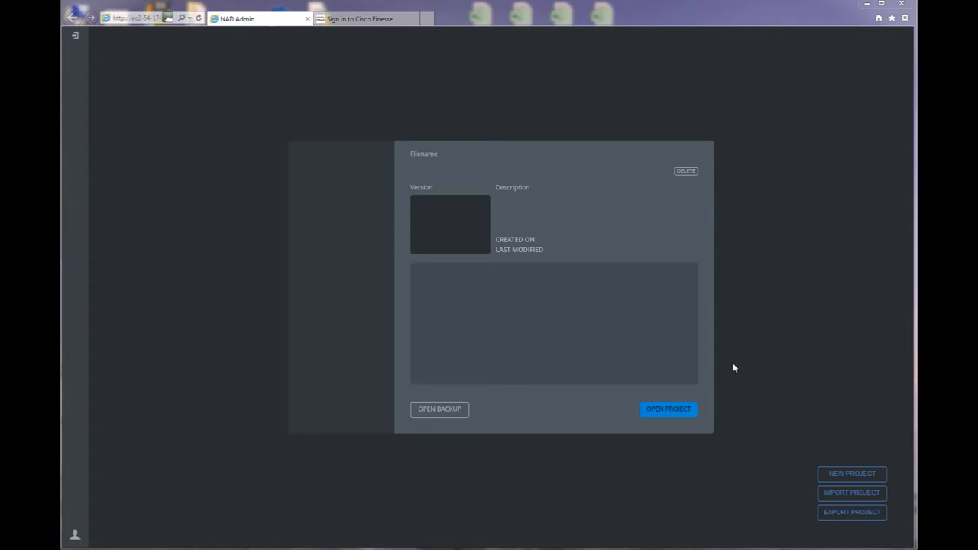
click(850, 475)
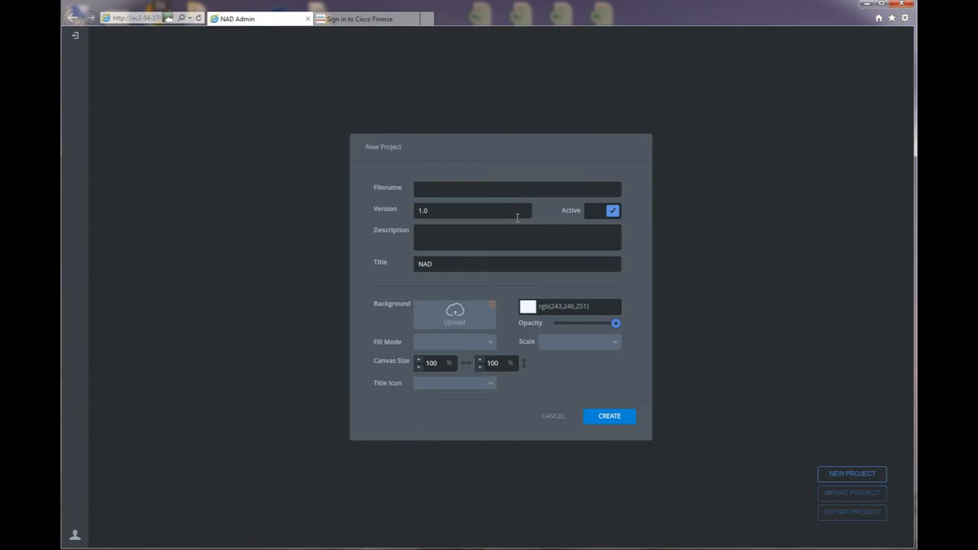
click(496, 190)
click(606, 417)
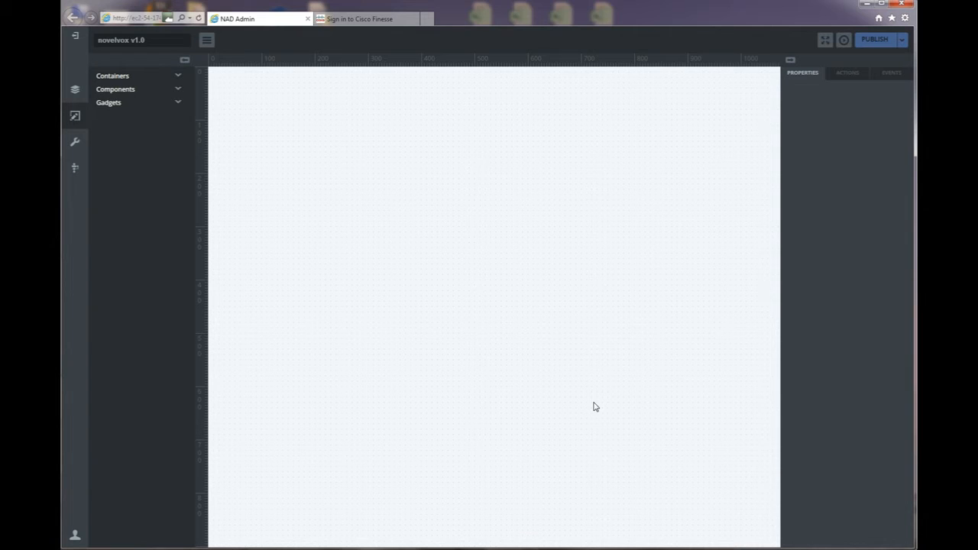
click(599, 549)
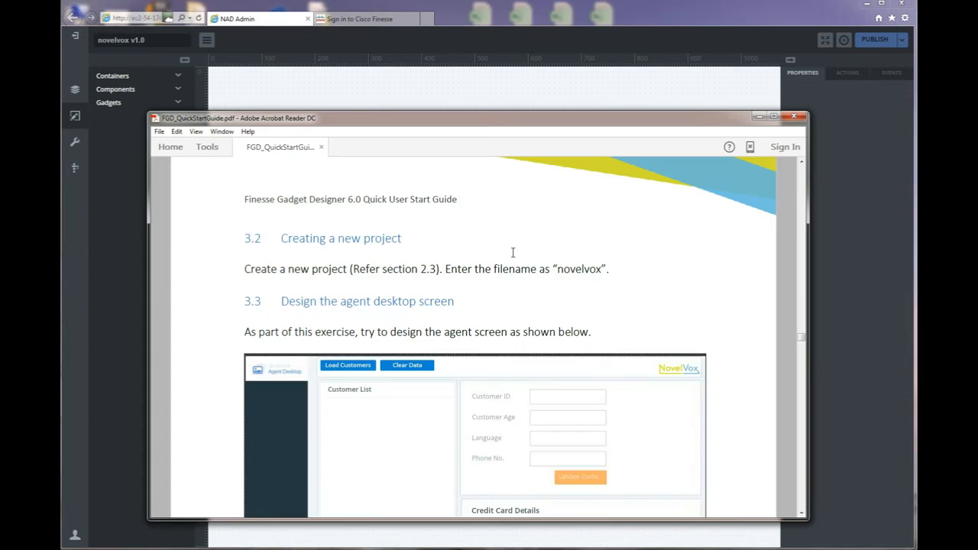
Scroll the quick-start guide down to the full section 3.3 agent screen mockup.
scroll(475, 253, down, 3)
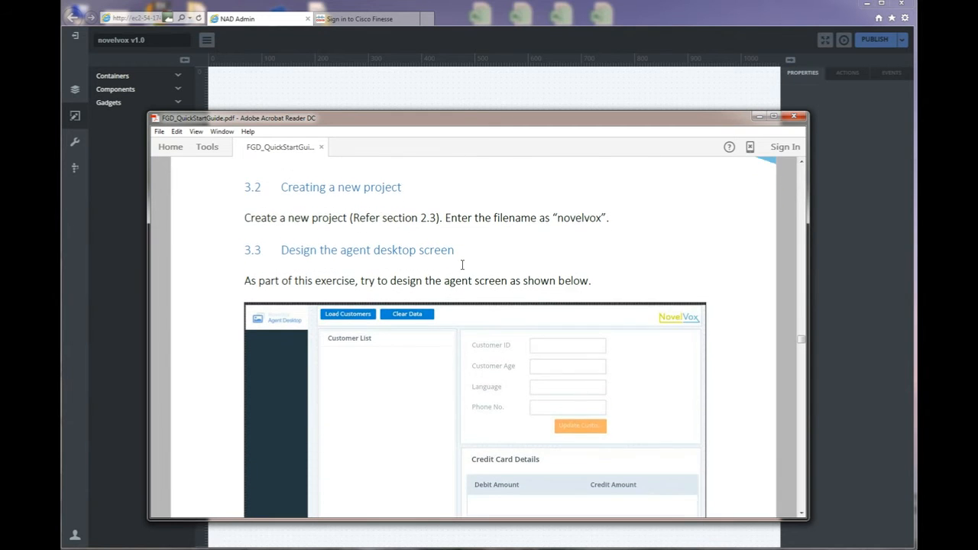
scroll(488, 283, down, 1)
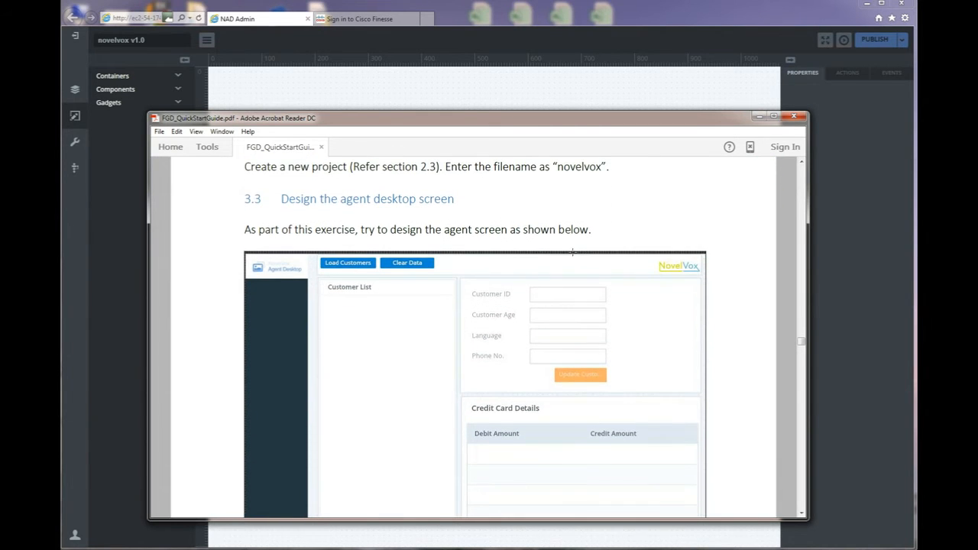
scroll(489, 283, down, 1)
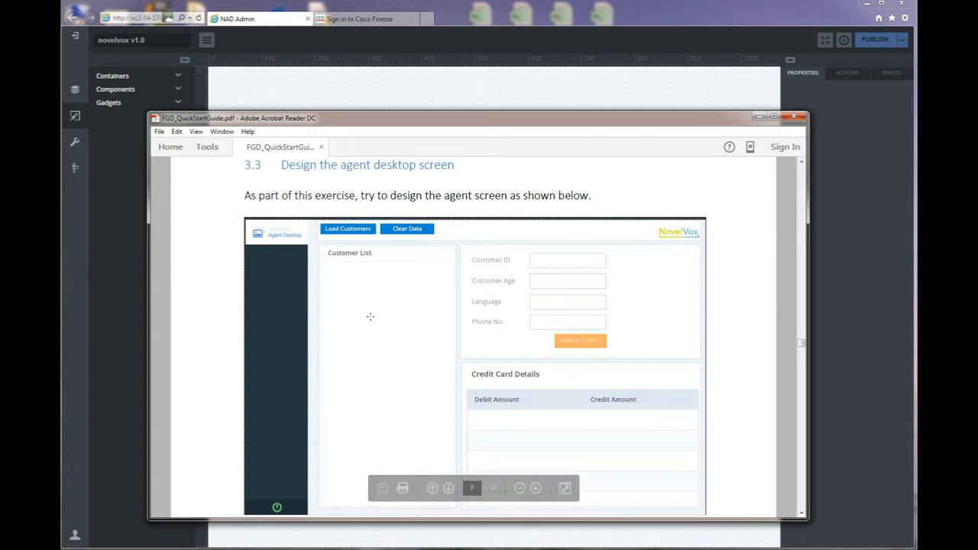
scroll(375, 284, down, 1)
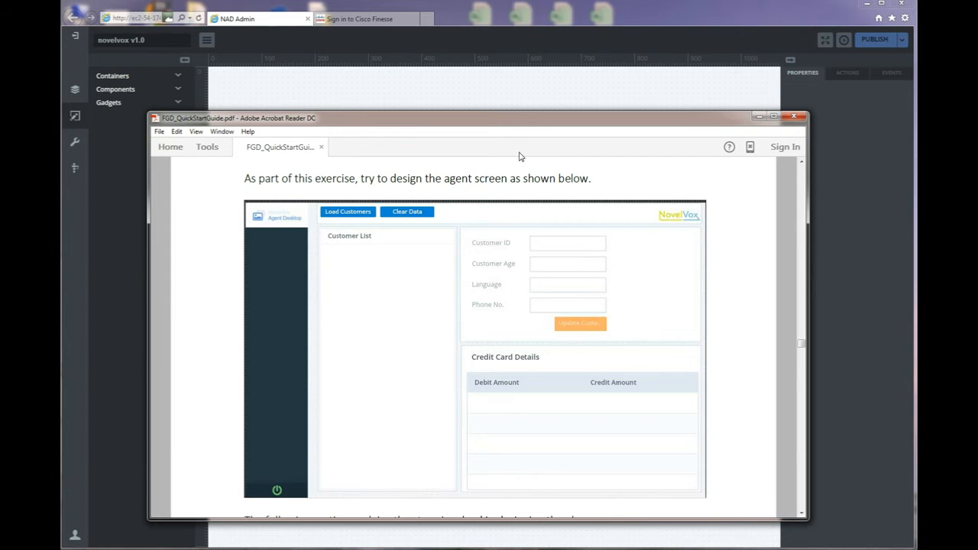
Expand Containers, Components and Gadgets and place the CTI Vertical Bar on the canvas.
click(519, 99)
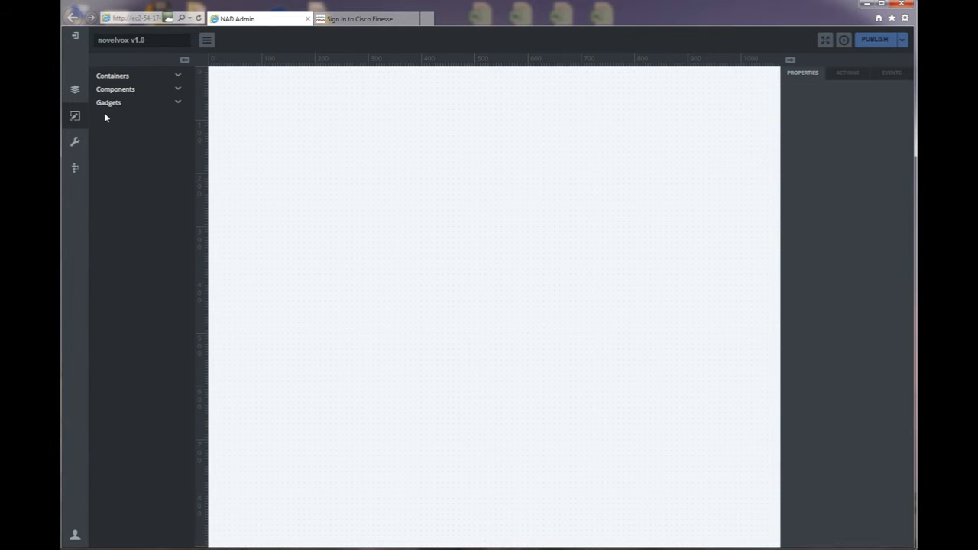
click(177, 76)
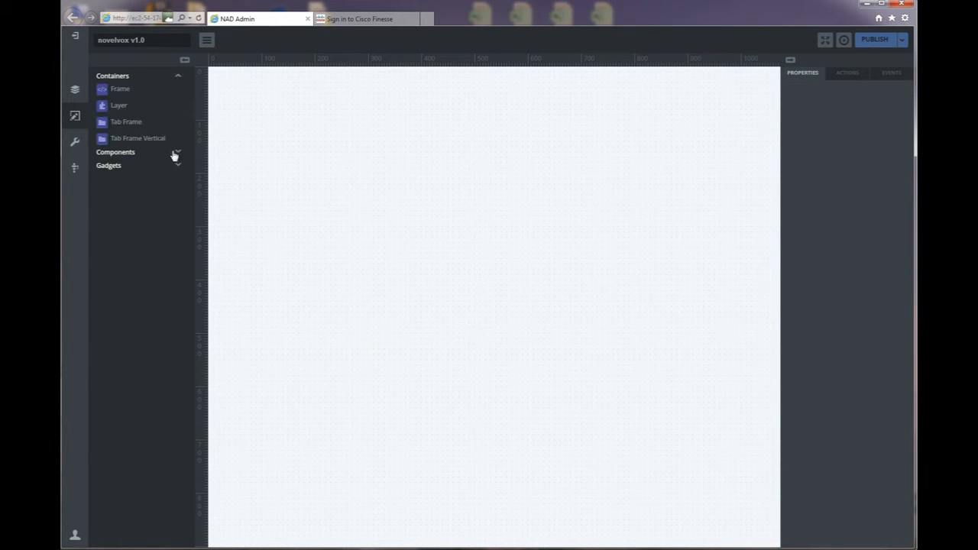
click(177, 153)
click(179, 392)
drag(132, 407, 232, 107)
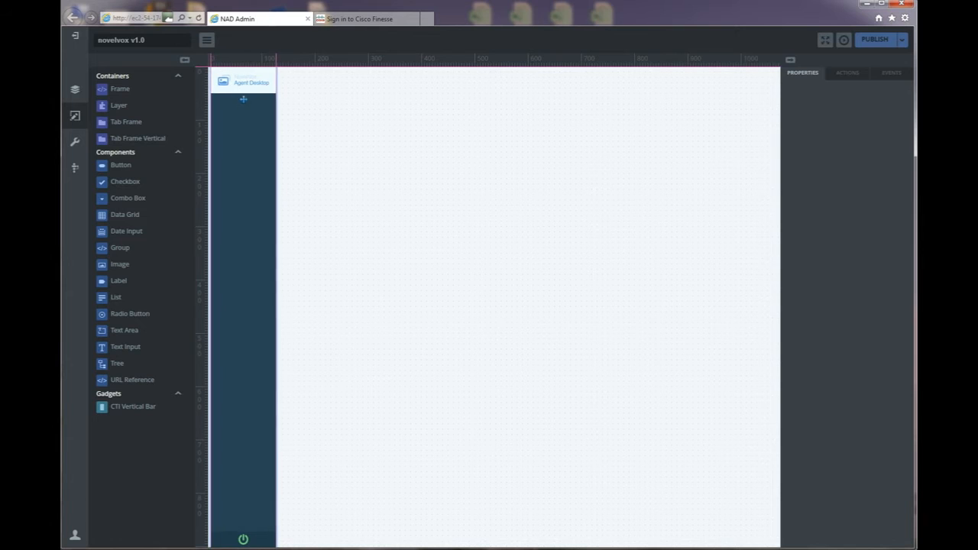
Add a frame at the canvas top, stretch it into a 929×56 header, and dismiss a stray print dialog.
click(312, 134)
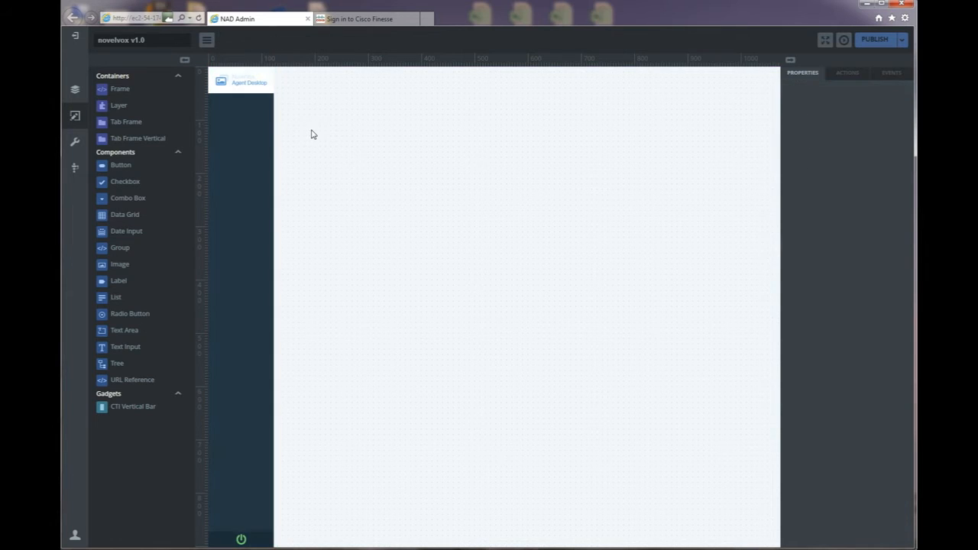
drag(122, 89, 283, 72)
drag(336, 125, 776, 95)
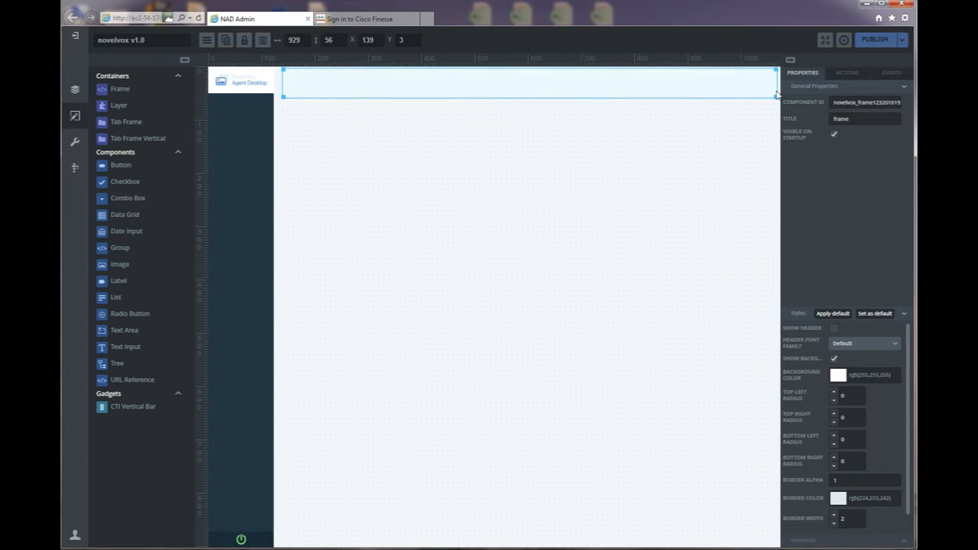
click(493, 188)
right_click(116, 100)
click(125, 124)
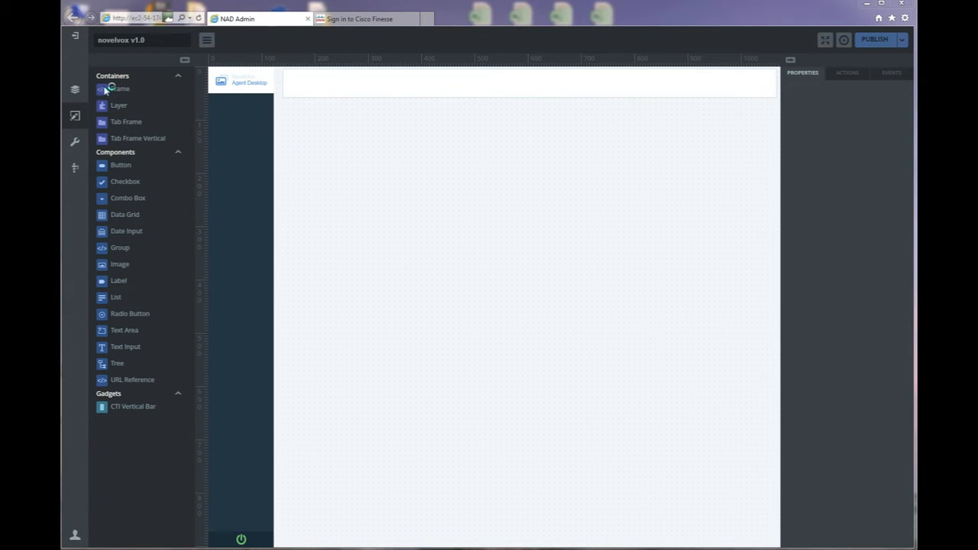
click(302, 12)
Add a tall left frame plus stacked right frames of 584×329 and 585×467 below the header.
drag(119, 89, 284, 104)
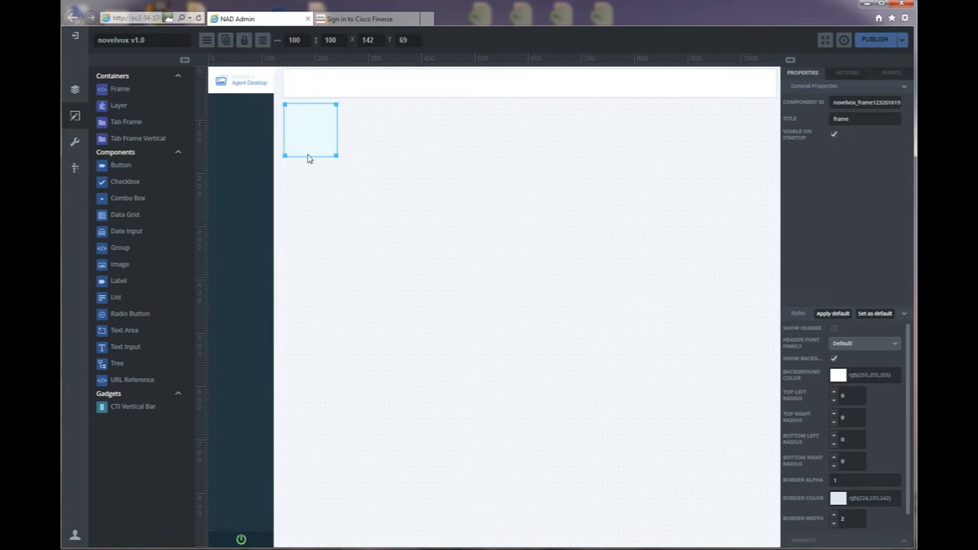
drag(337, 157, 444, 541)
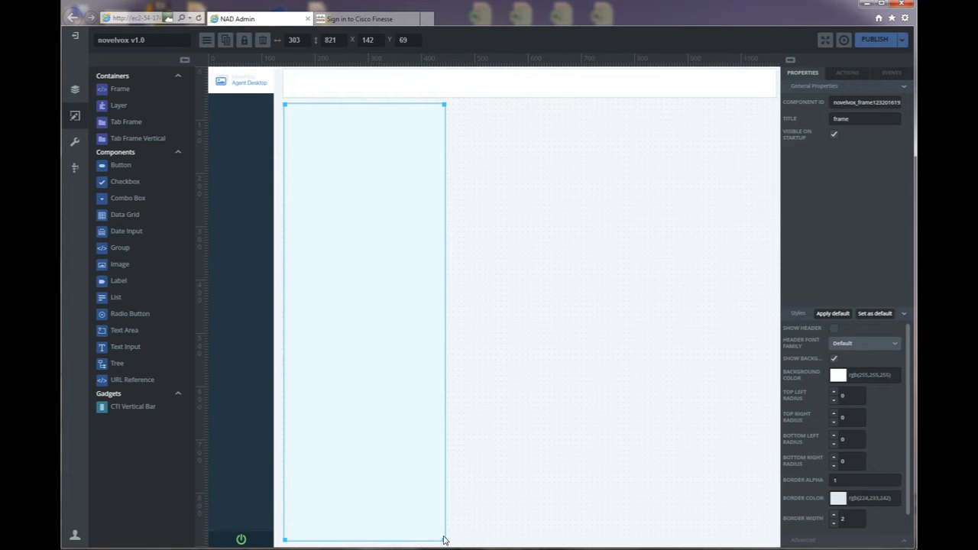
drag(124, 93, 456, 104)
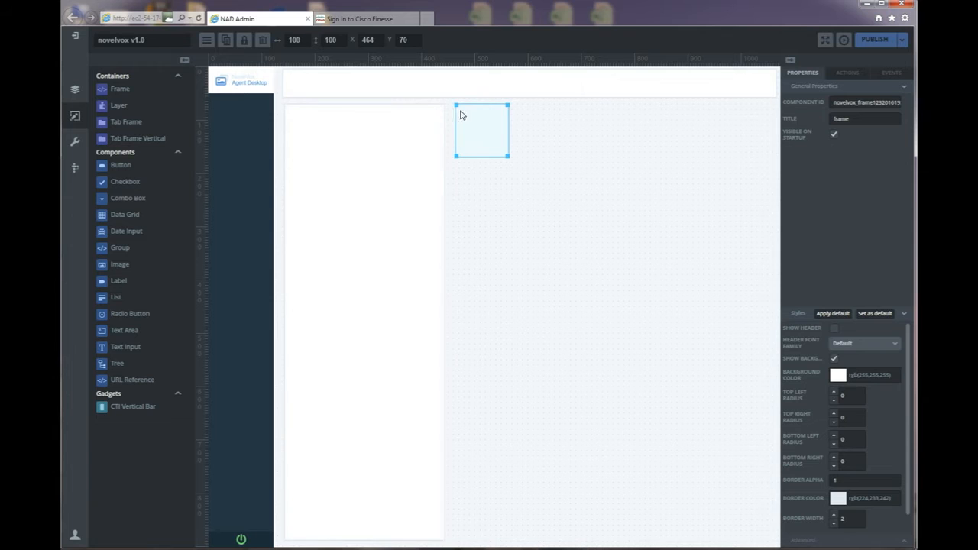
drag(509, 158, 765, 279)
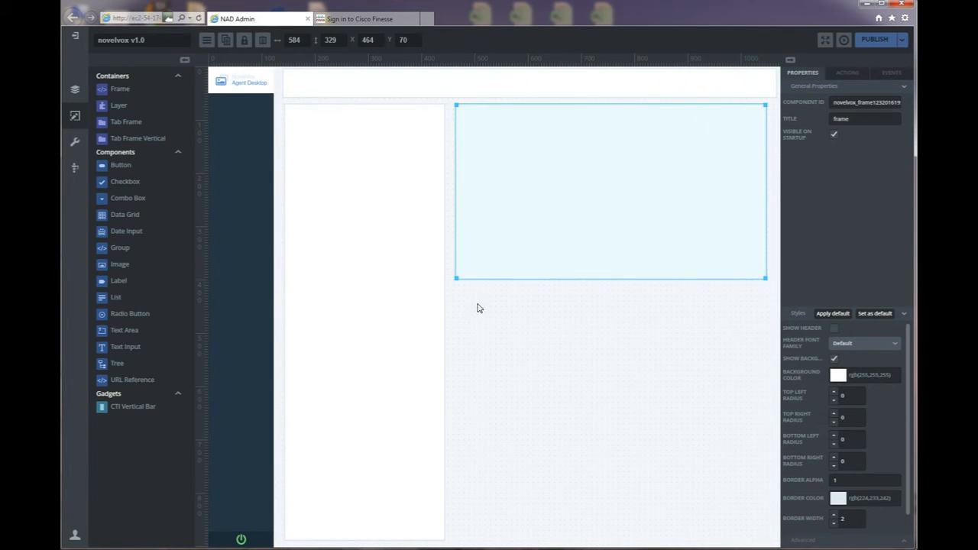
drag(120, 92, 176, 117)
drag(126, 93, 457, 293)
drag(508, 343, 769, 539)
Check the reference PDF, then add two Buttons and an Image at the right of the header frame.
click(394, 91)
key(alt+Tab)
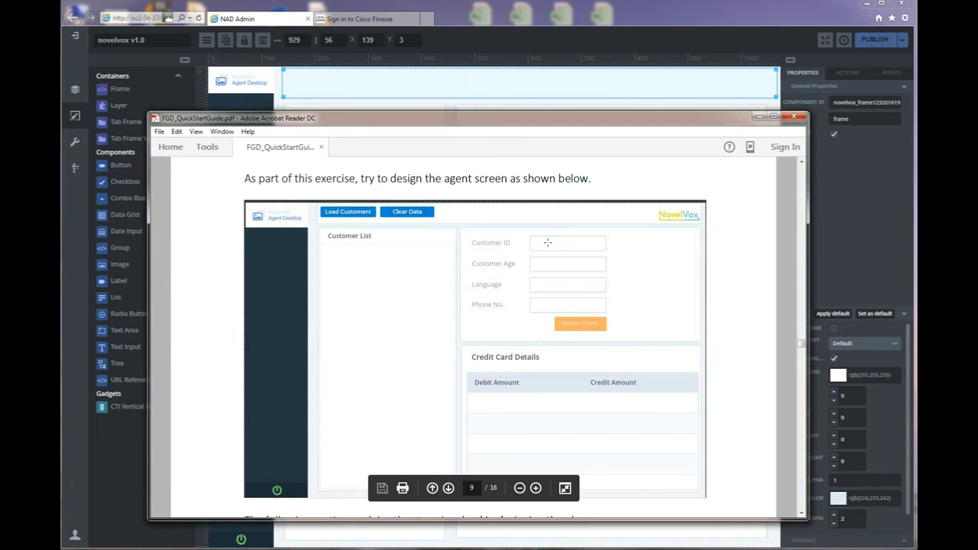
click(550, 31)
drag(128, 165, 325, 81)
drag(136, 168, 400, 77)
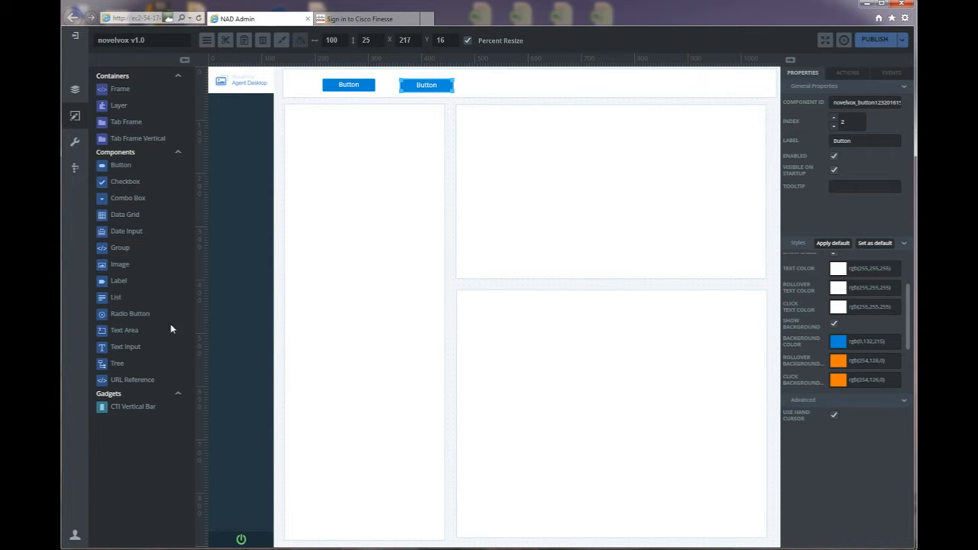
drag(117, 272, 613, 74)
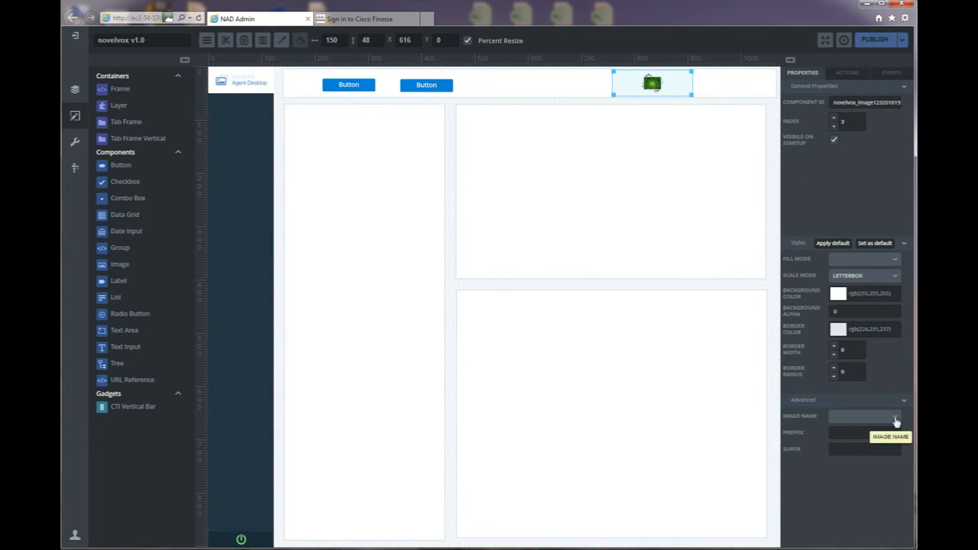
Set the header image to abcbank.png and widen it slightly.
click(895, 417)
scroll(871, 452, down, 2)
scroll(874, 453, down, 3)
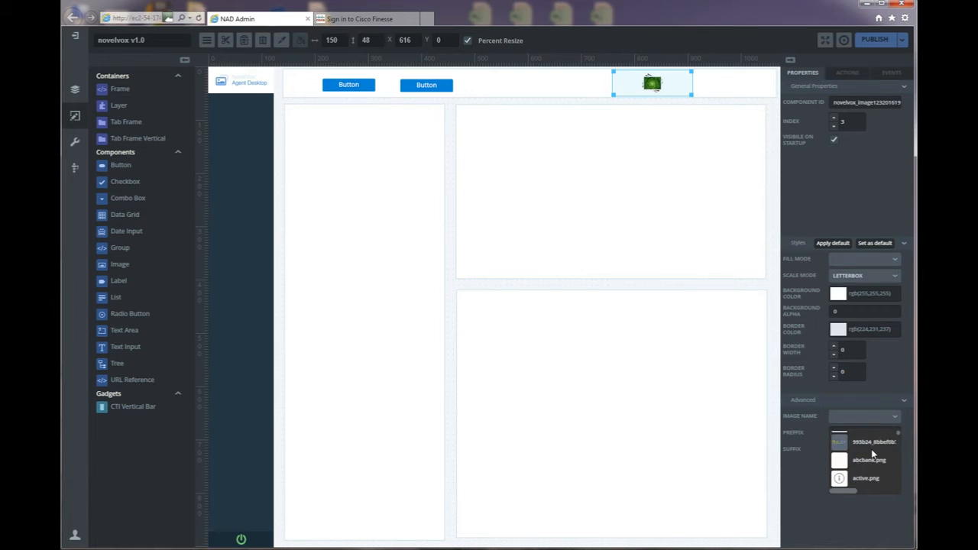
scroll(879, 456, up, 1)
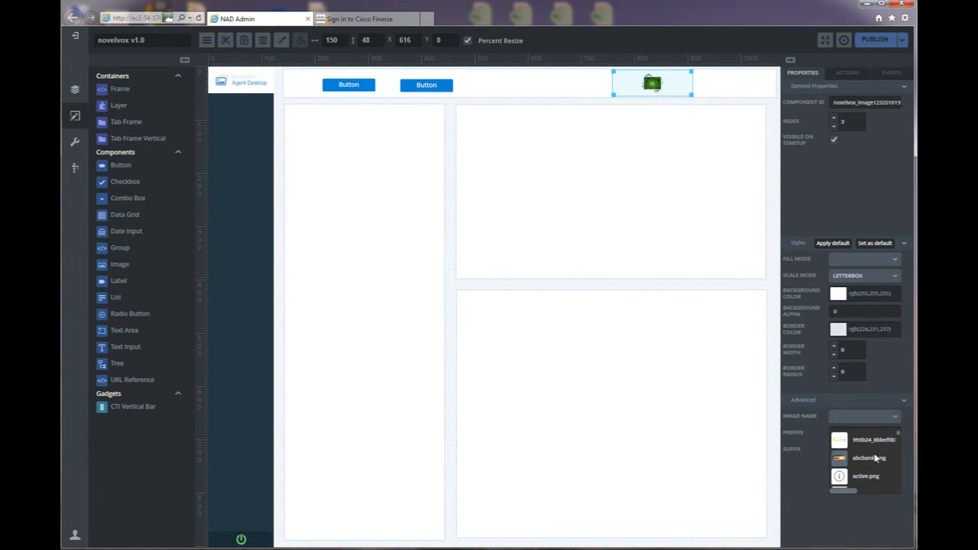
click(875, 457)
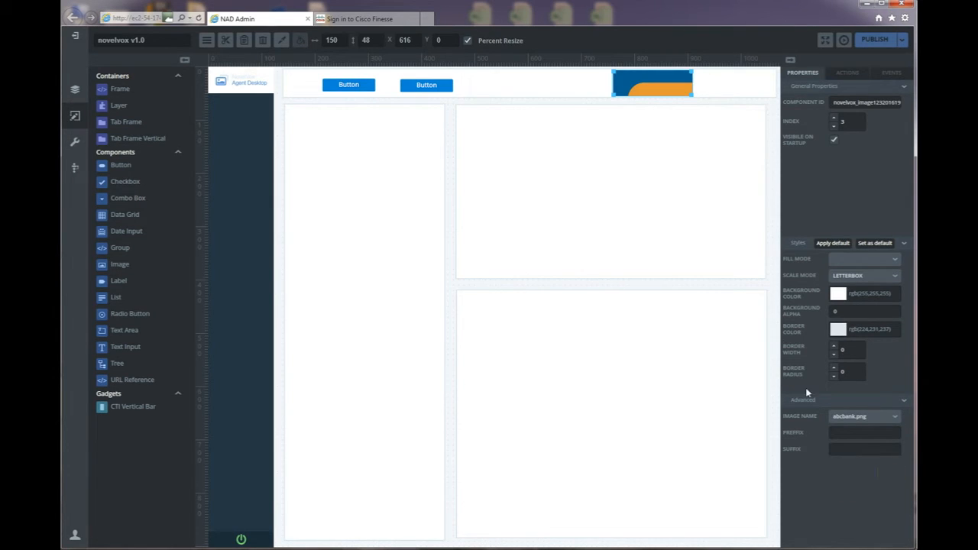
drag(694, 94, 698, 94)
right_click(681, 90)
click(663, 84)
Set the image's Fill Mode to SCALE so the full logo fits at 159×48.
click(896, 261)
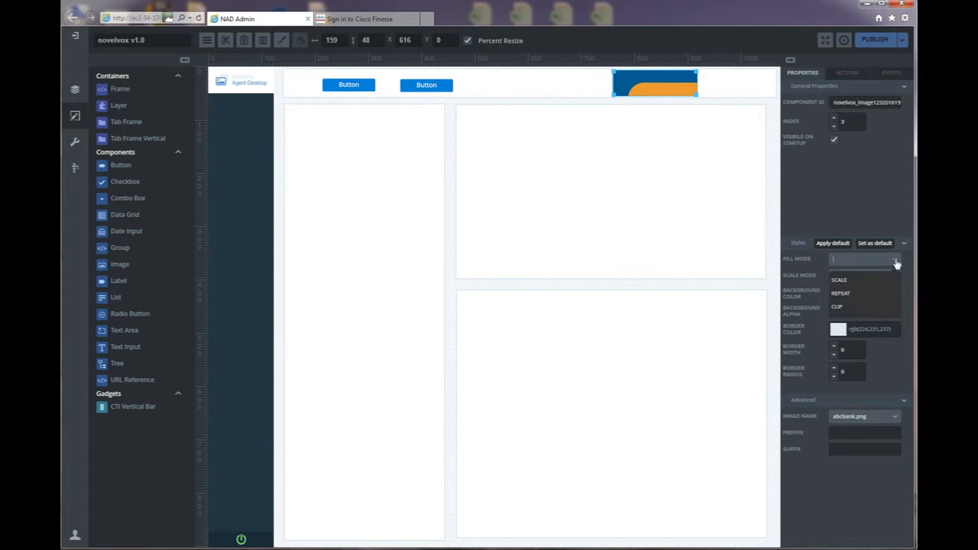
click(859, 280)
click(572, 88)
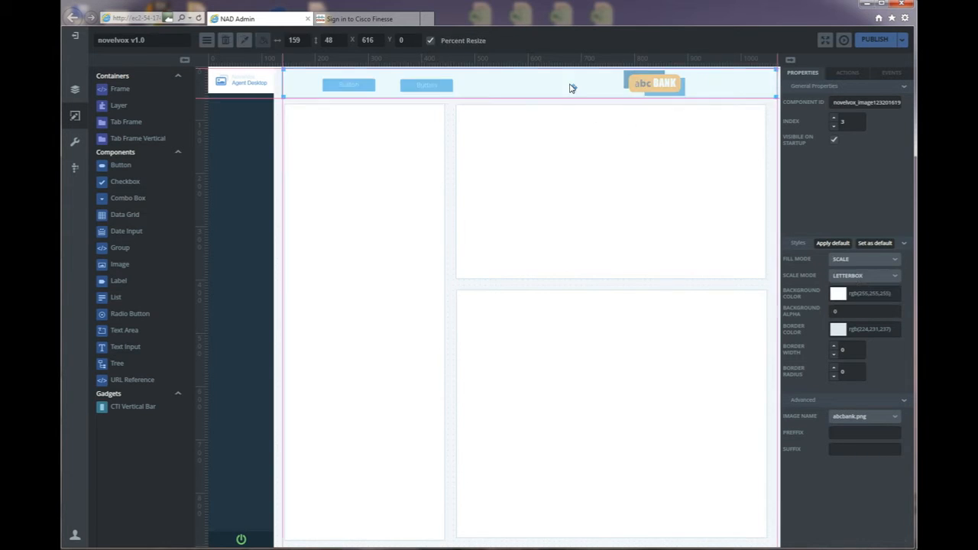
click(363, 189)
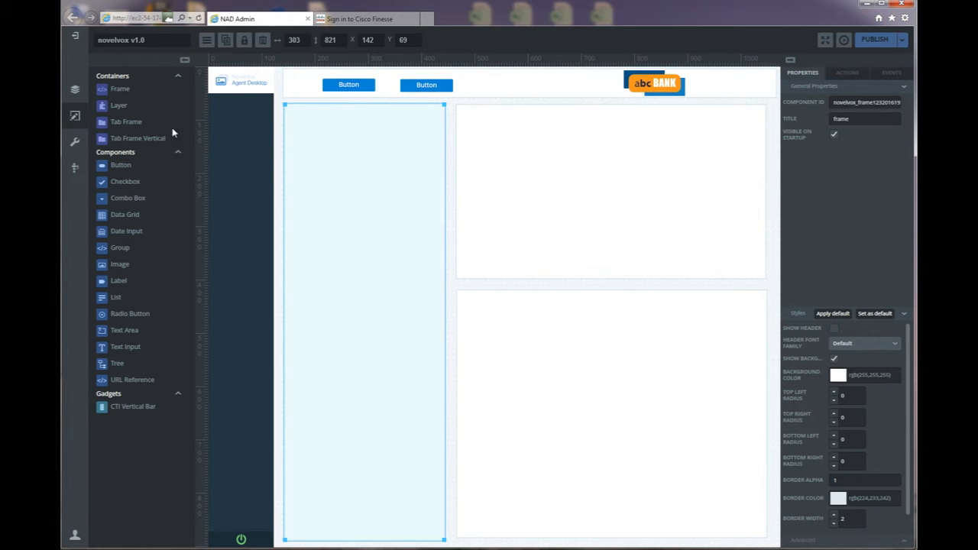
Add a List to the tall left frame and fit it to fill the frame.
drag(118, 298, 310, 122)
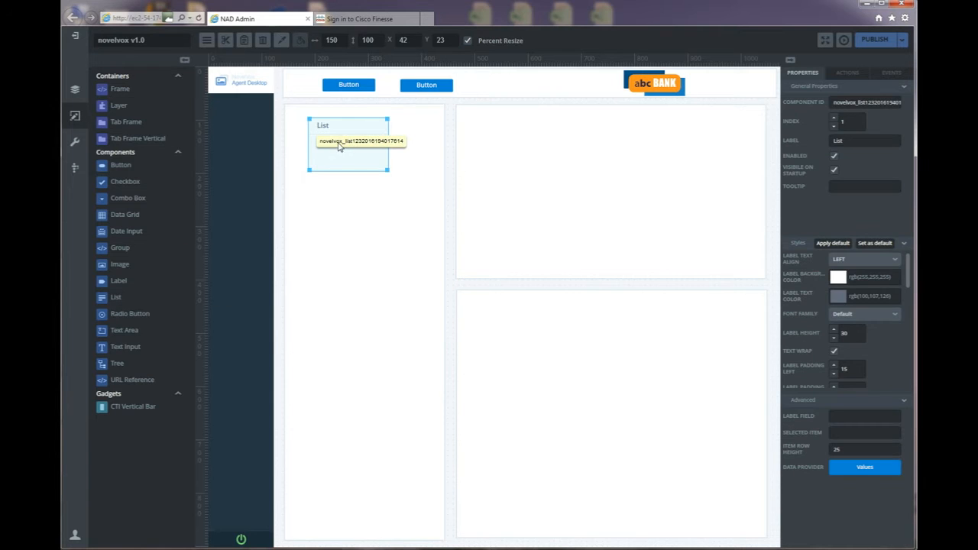
double_click(387, 171)
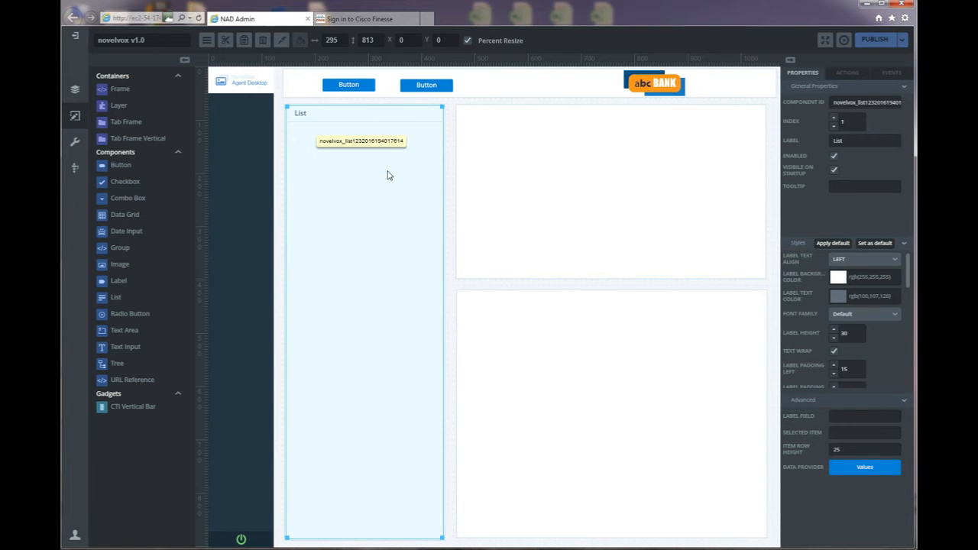
click(500, 368)
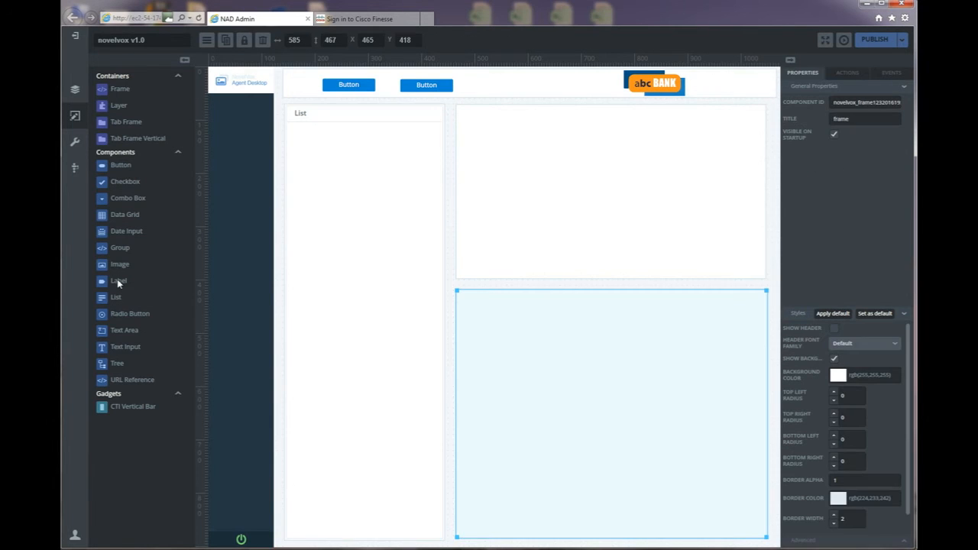
Add a full-width Label and a 540×380 Data Grid to the lower-right frame.
drag(309, 296, 489, 315)
drag(551, 318, 761, 327)
click(631, 364)
drag(136, 215, 474, 334)
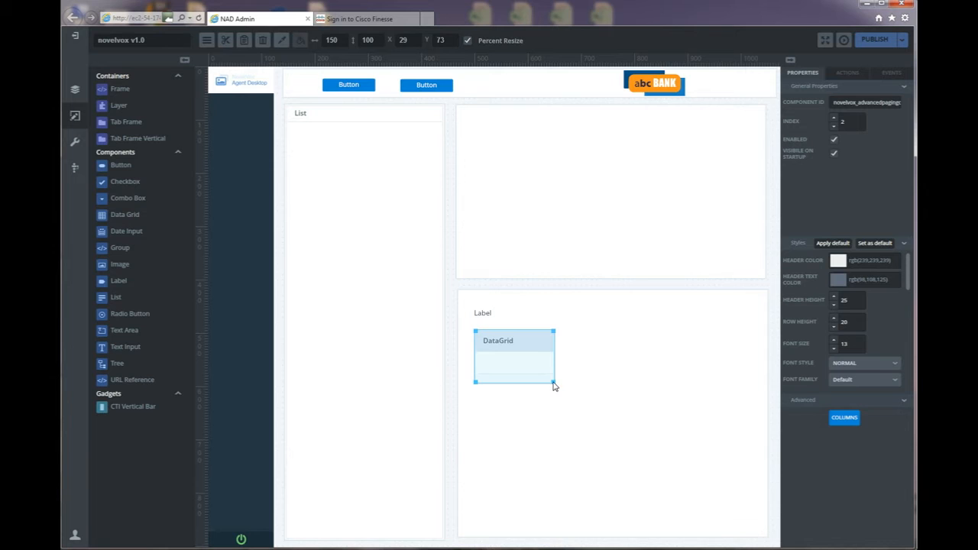
drag(554, 387, 762, 535)
Add a Text Input to the upper-right frame and enlarge it to 368×38.
click(592, 184)
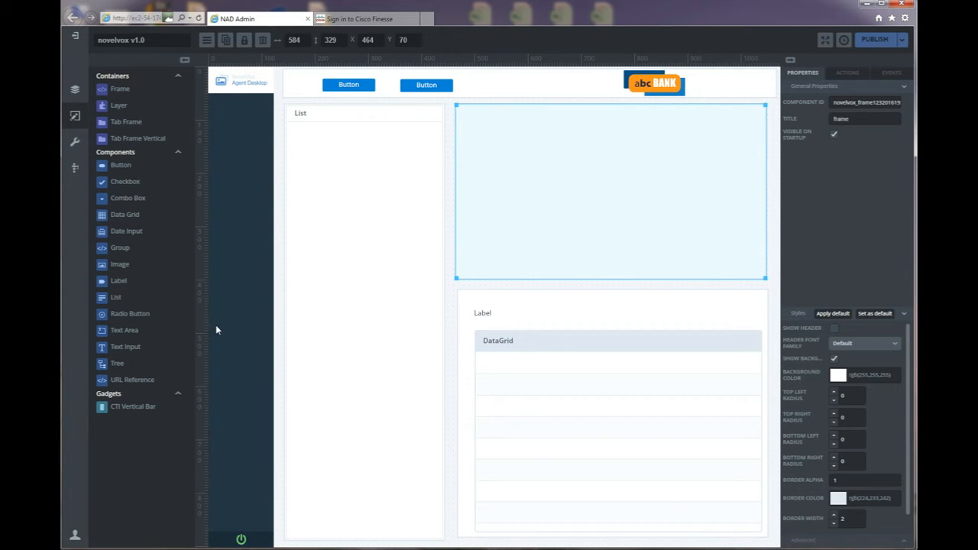
drag(128, 350, 495, 123)
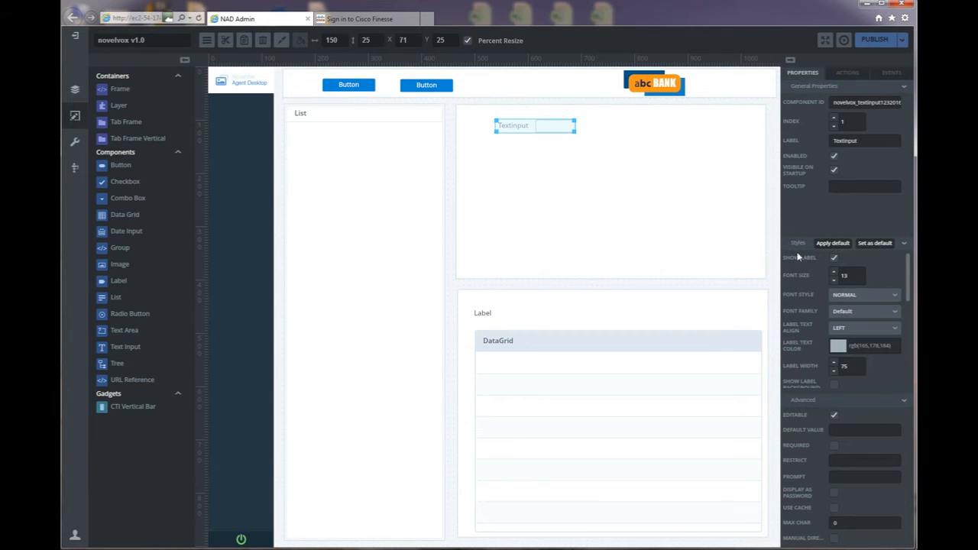
drag(854, 368, 831, 368)
click(648, 185)
click(573, 131)
drag(576, 135, 692, 138)
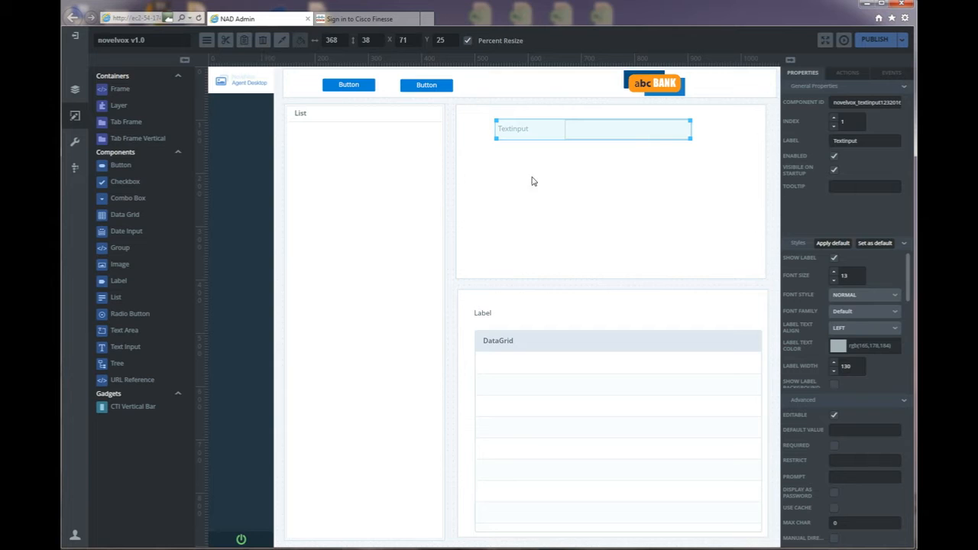
Paste copies of the text input and stack them so four fields sit one below another.
click(511, 211)
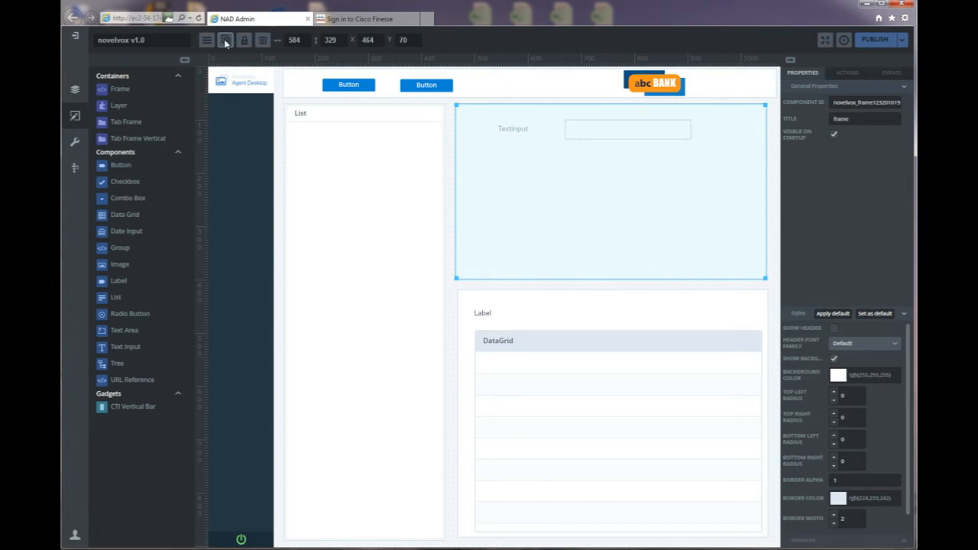
click(579, 143)
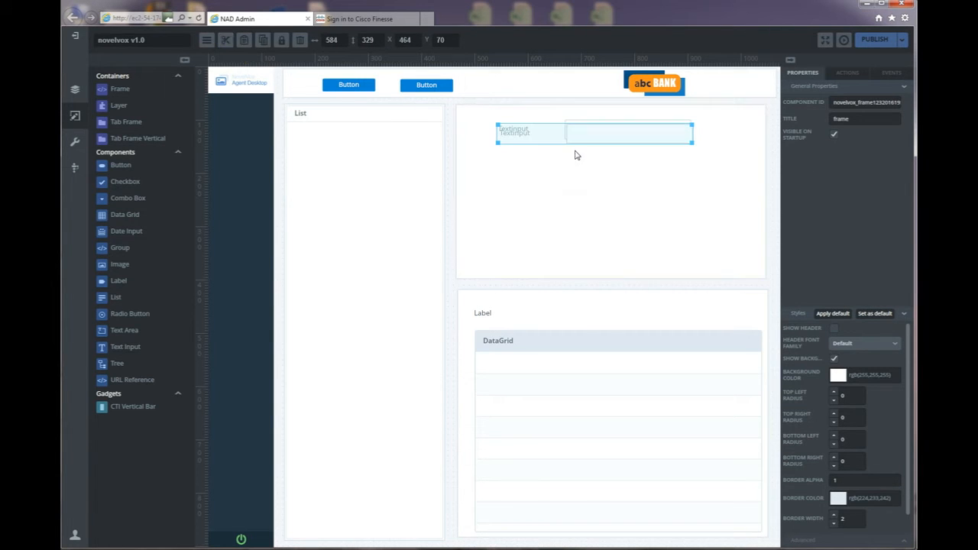
drag(578, 145, 577, 166)
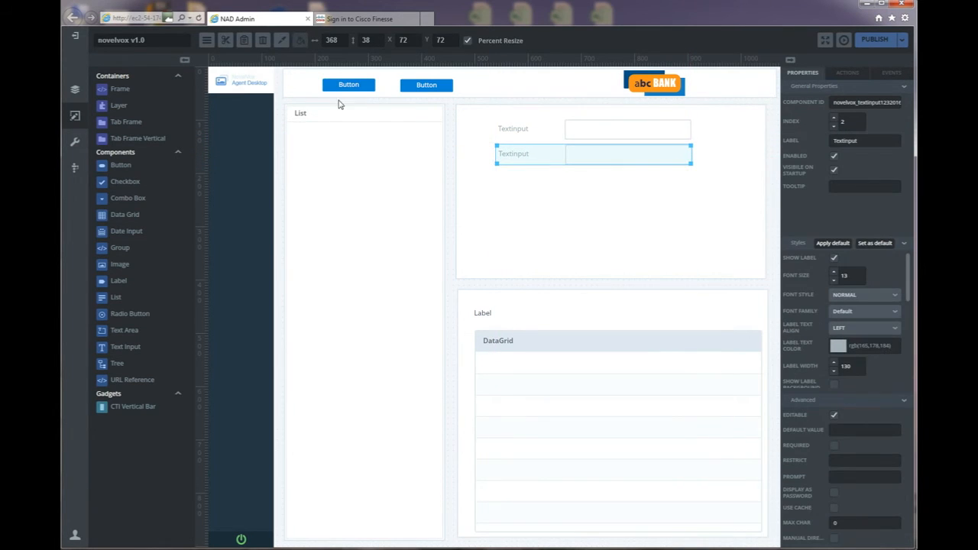
click(535, 252)
click(228, 41)
click(601, 137)
drag(600, 138, 599, 186)
click(491, 238)
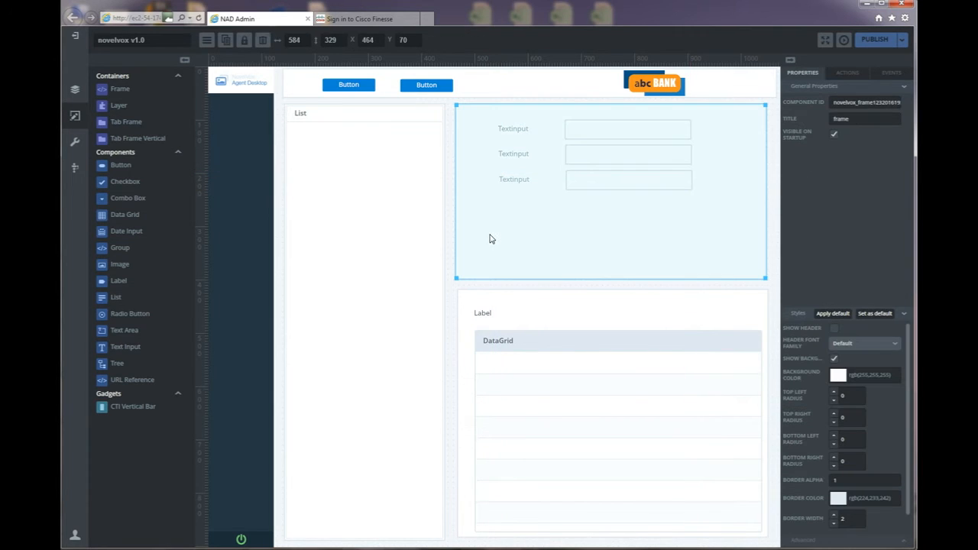
click(226, 42)
drag(603, 137, 603, 212)
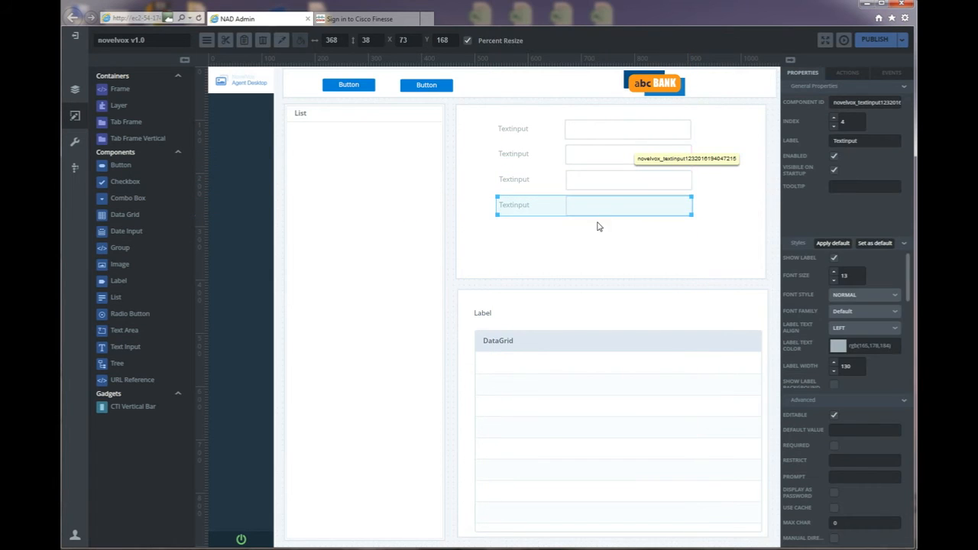
click(573, 251)
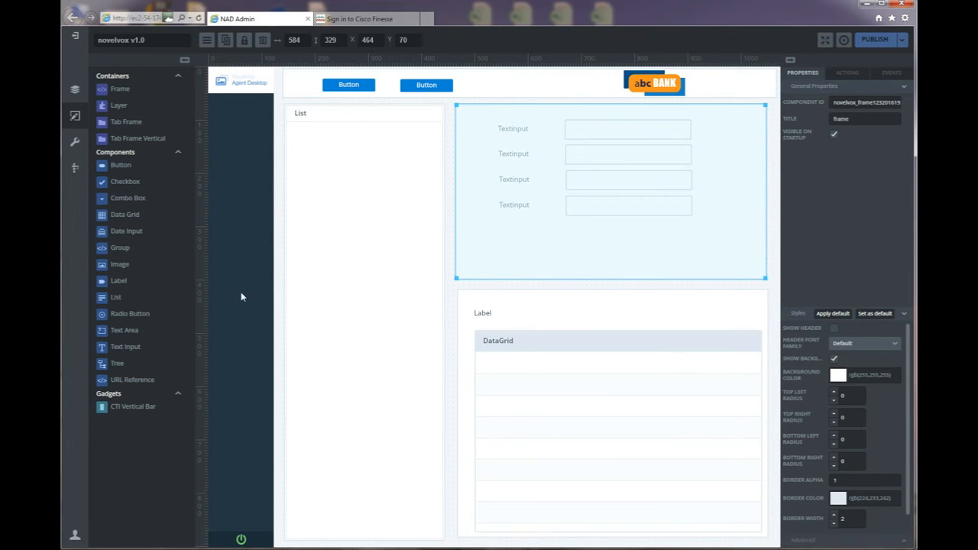
Add a Button under the four text inputs, then view the guide's page 9 agent mockup.
drag(124, 168, 570, 229)
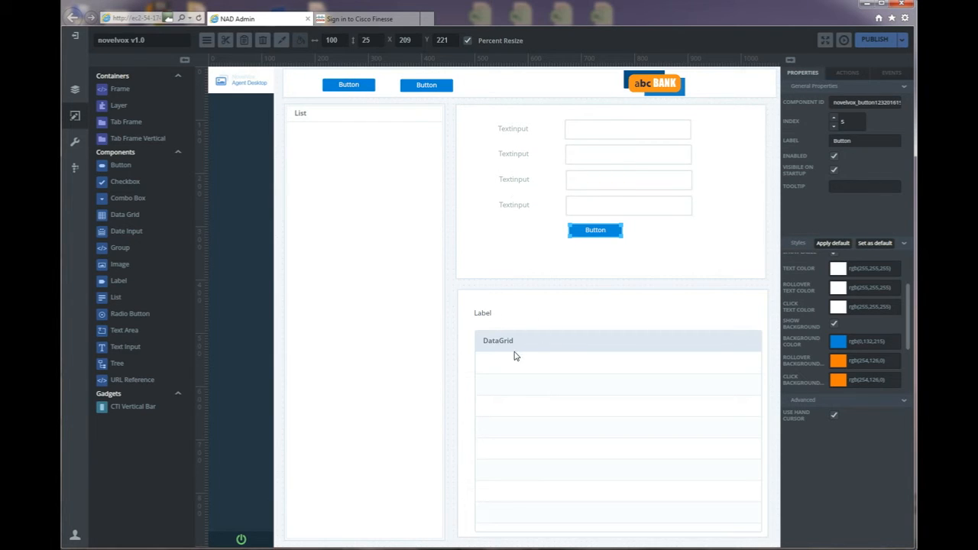
click(580, 549)
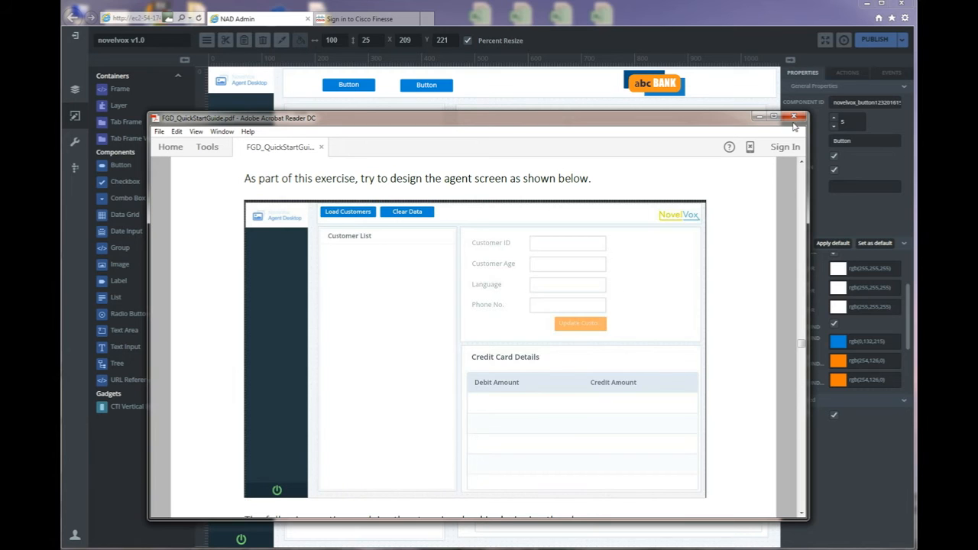
Give the first header button ID LoadCustomersButton and label 'Load Customers'.
click(756, 117)
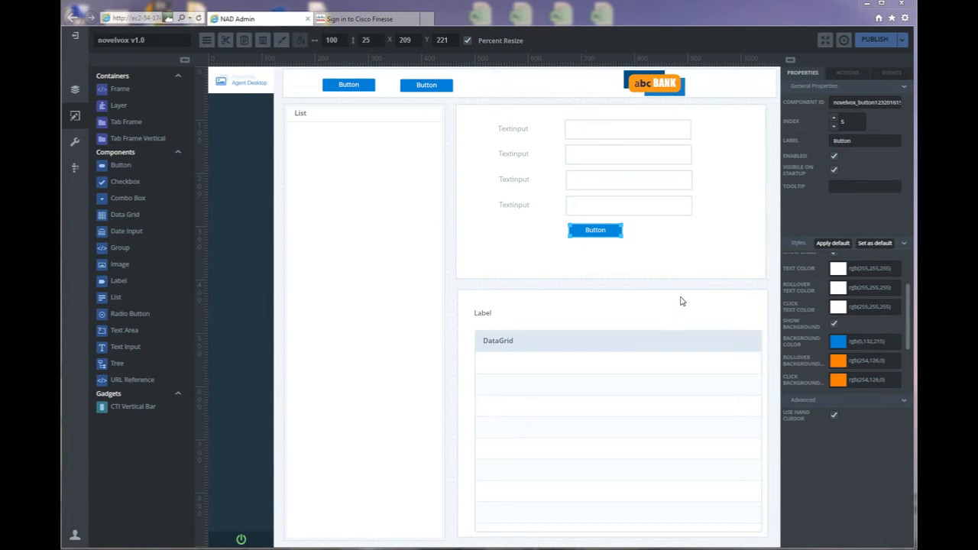
click(352, 89)
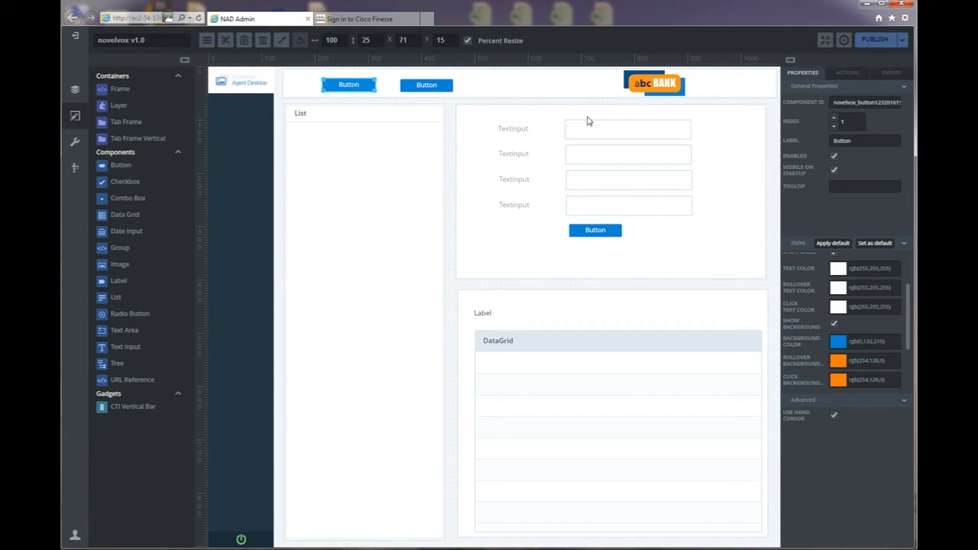
drag(834, 104, 914, 105)
text(LoadCustomersButton)
drag(856, 142, 831, 142)
text(Load Customers)
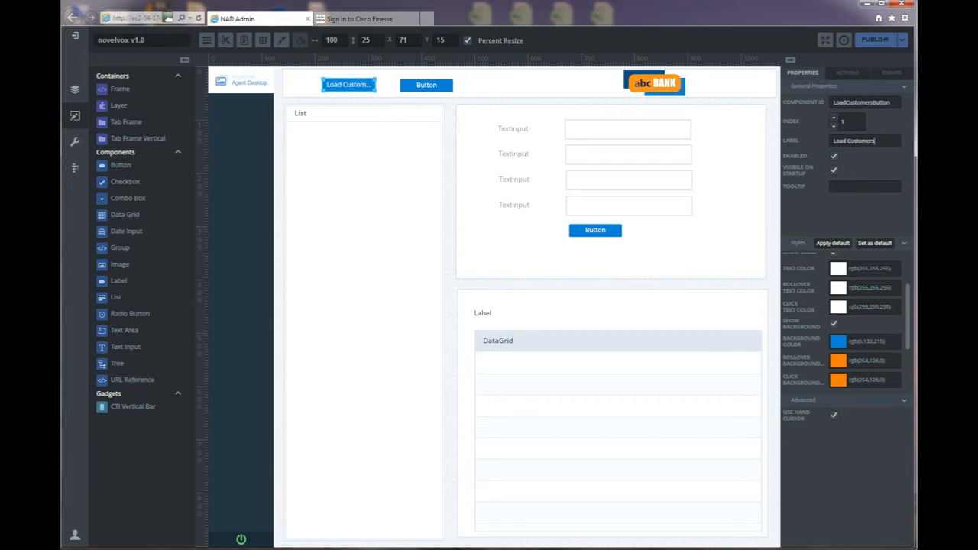
Give the second header button ID ClearDataButton and label 'Clear Button'.
click(432, 89)
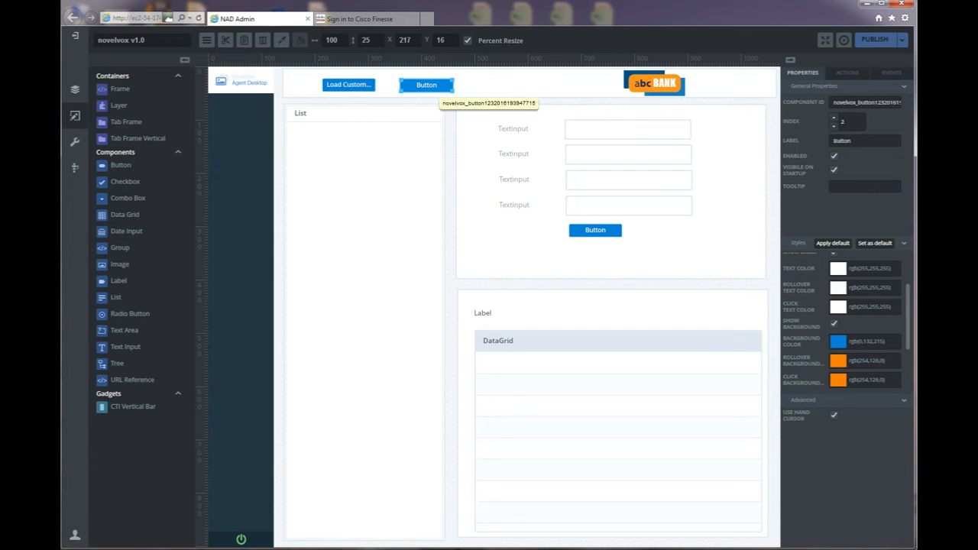
double_click(833, 102)
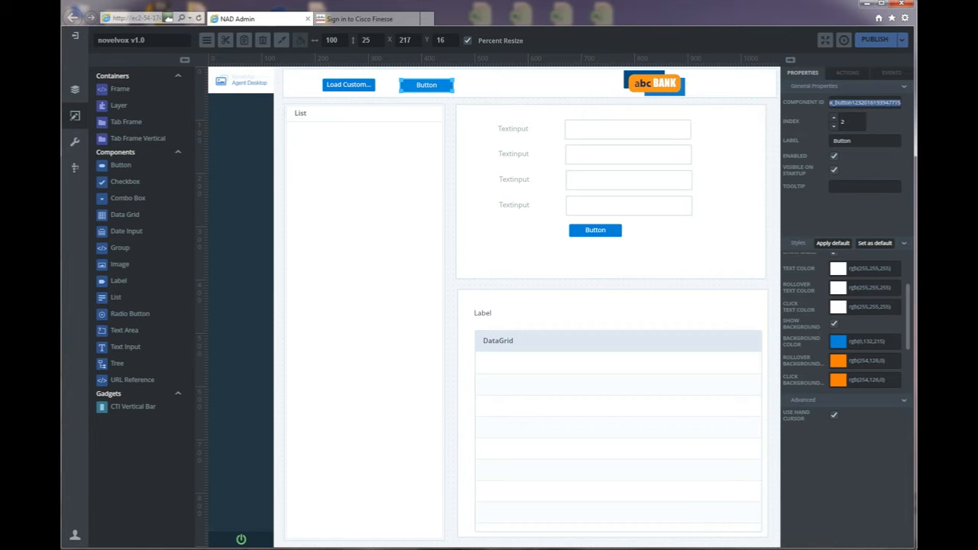
text(ClearDataButton)
click(833, 142)
key(BackSpace)
key(BackSpace)
key(BackSpace)
key(BackSpace)
key(BackSpace)
key(BackSpace)
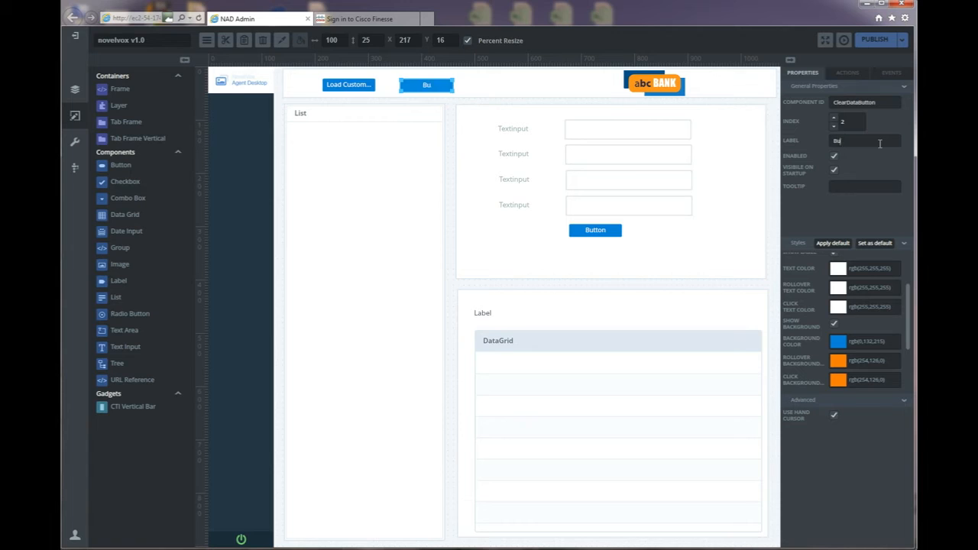
text(Clear Button)
Widen the Clear Button and Load Customers buttons so their full labels fit.
drag(453, 91, 479, 86)
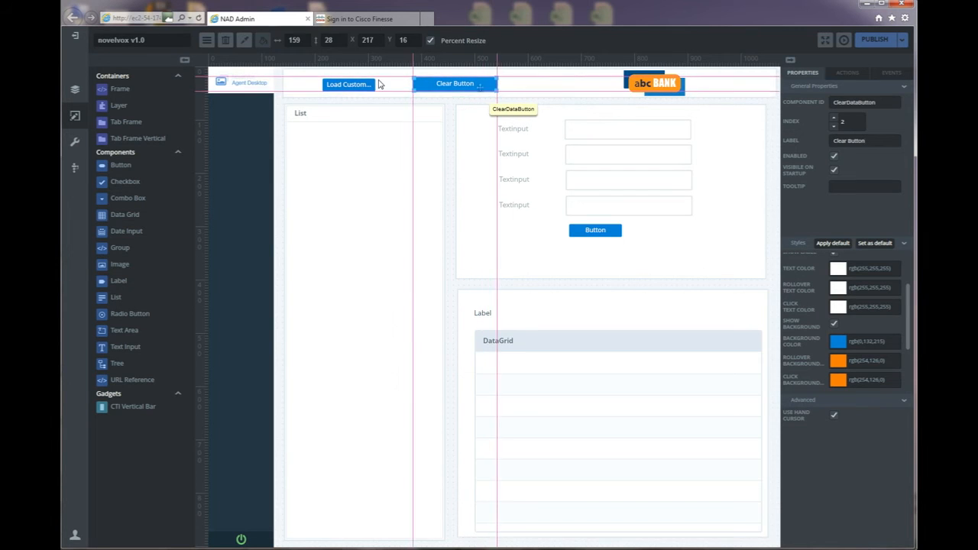
click(348, 86)
mouse_move(375, 92)
mouse_down()
mouse_move(403, 97)
mouse_move(385, 86)
mouse_up()
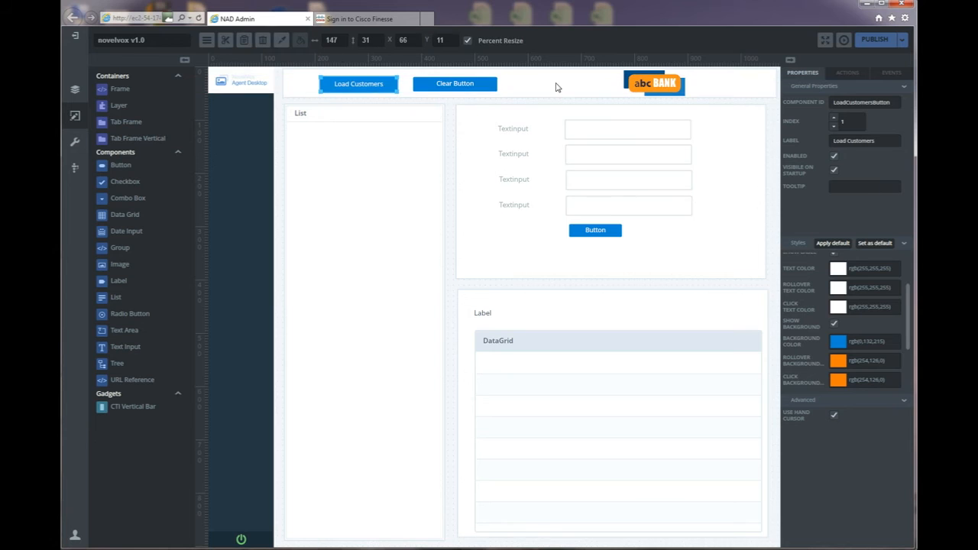
Set the header frame's component ID to LoadCustomersFrame.
click(766, 83)
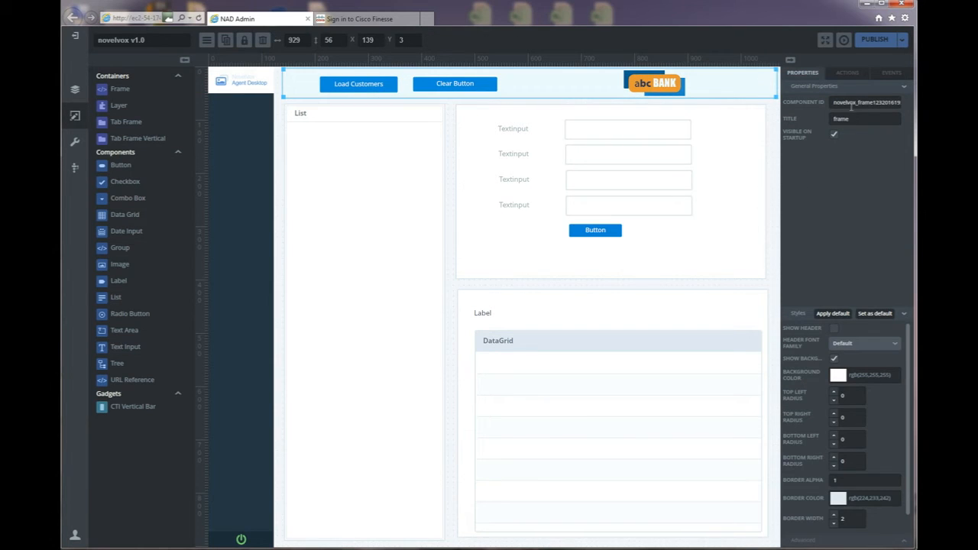
drag(833, 105, 913, 106)
text(LoadCustomersFrame)
click(342, 207)
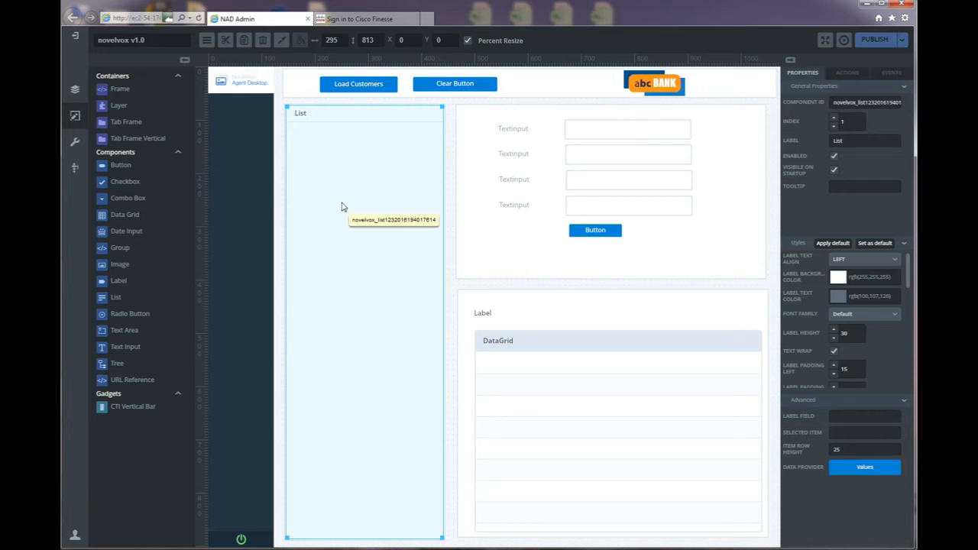
Give the left list label 'Customer List', component ID CustomerList and label field name.
drag(850, 142, 800, 140)
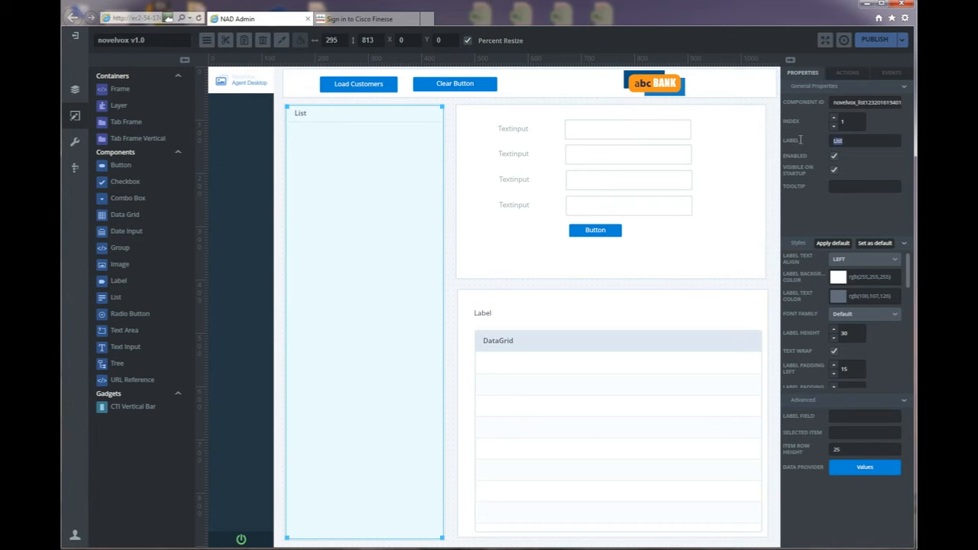
text(Customer List)
drag(833, 102, 911, 103)
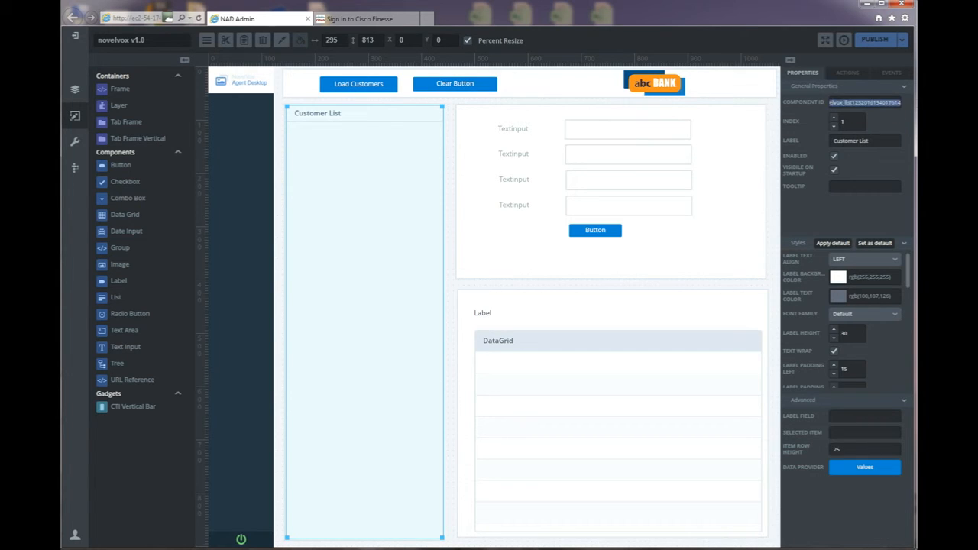
text(Cus)
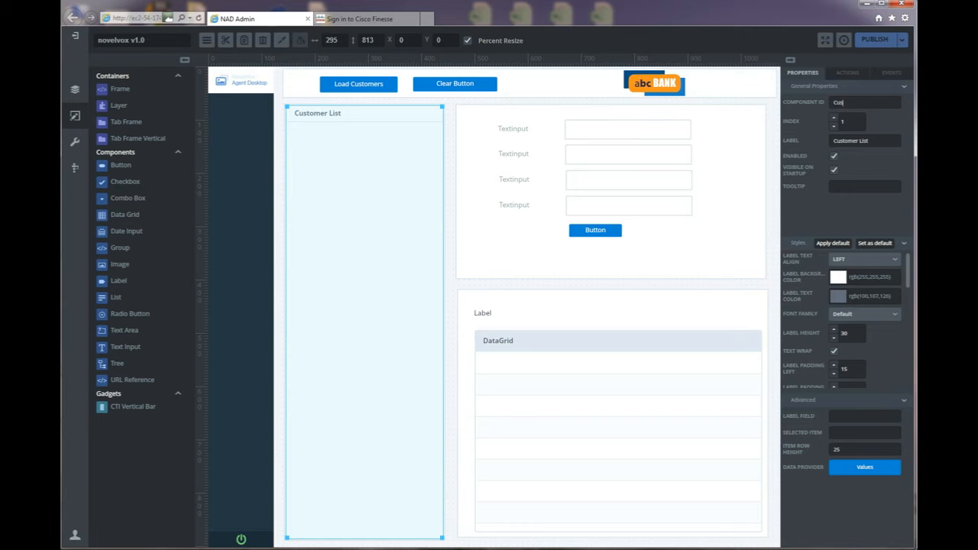
text(tomerList)
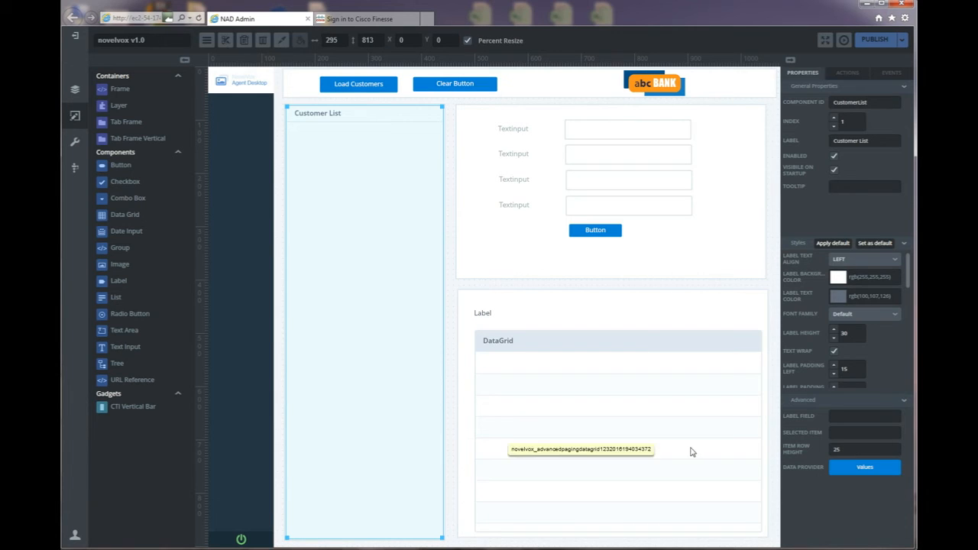
click(878, 418)
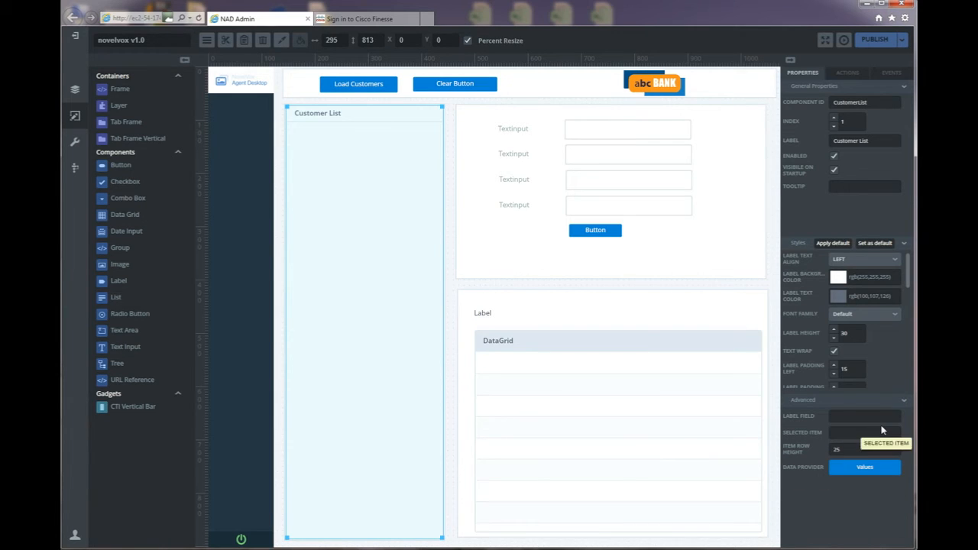
text(name)
Give the first text input ID CustomerIDText and label 'Customer ID'.
click(599, 133)
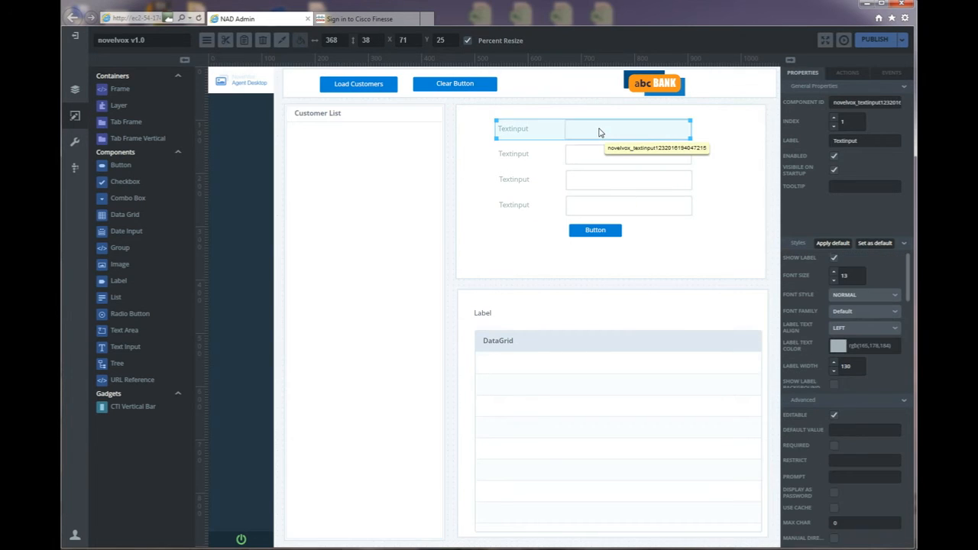
click(601, 155)
click(602, 182)
click(602, 204)
click(575, 111)
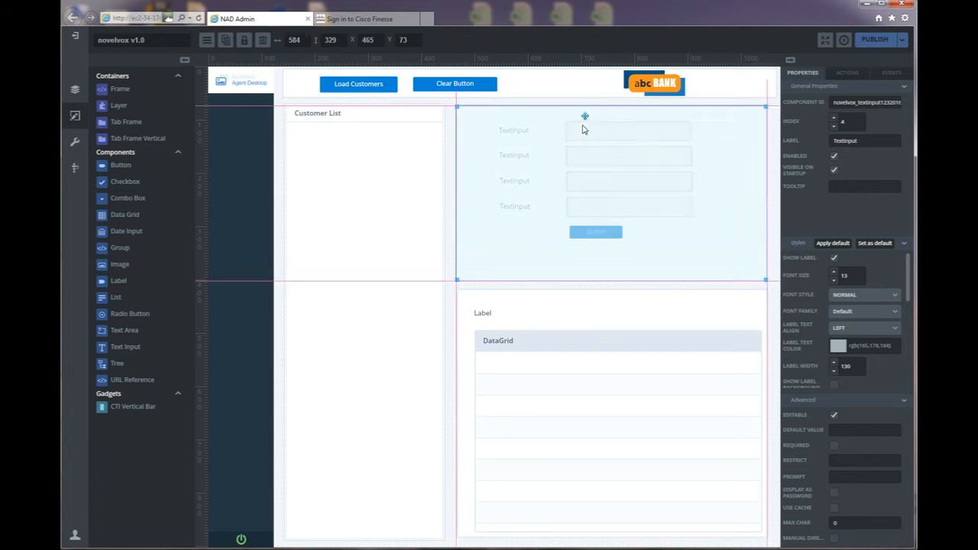
click(582, 132)
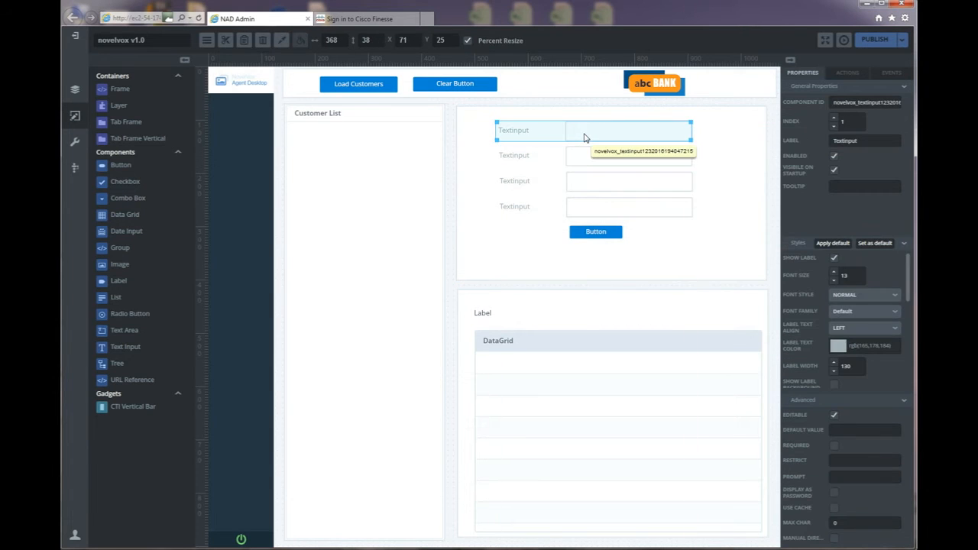
double_click(834, 103)
text(CustomerID)
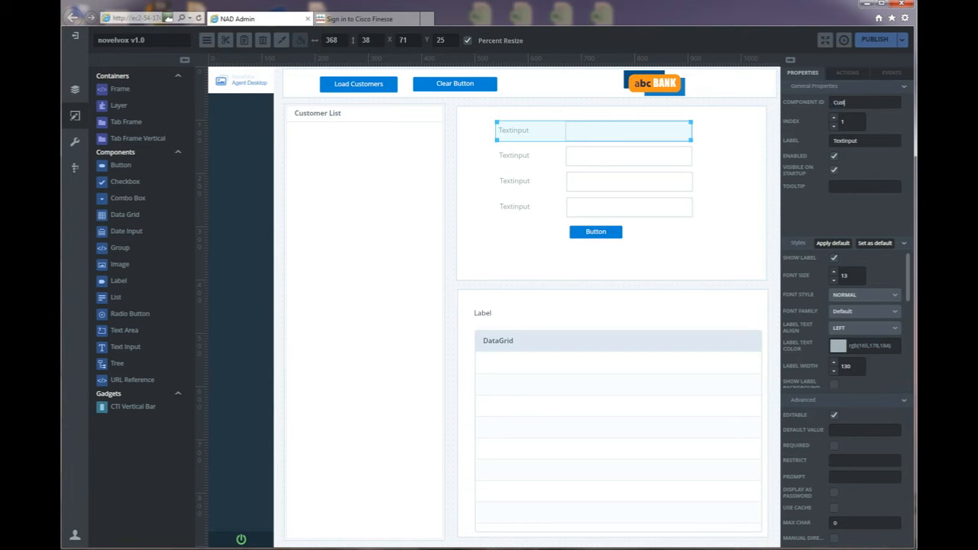
text(Te)
drag(898, 136, 805, 145)
text(Customer ID)
Give the second text input ID CustomerAgeText and label 'Customer Age'.
click(527, 164)
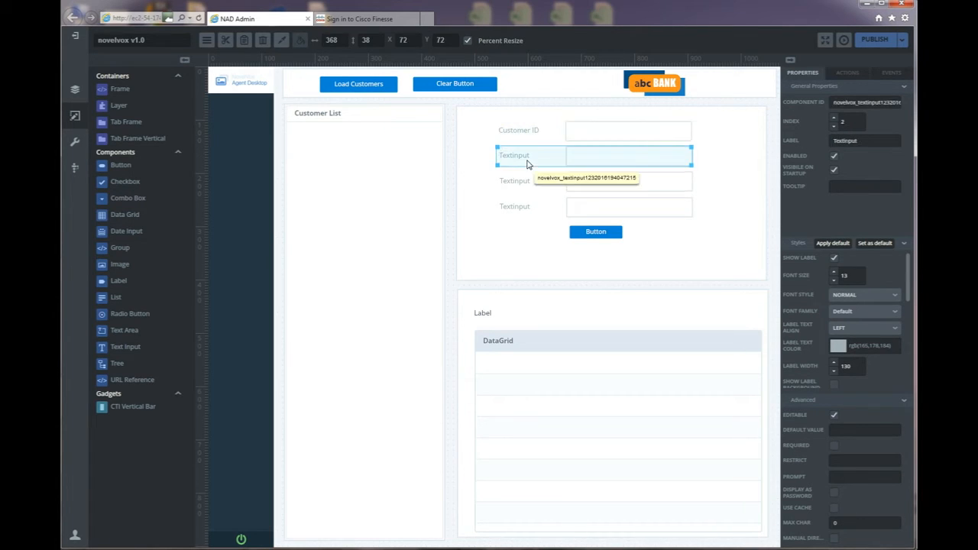
drag(832, 102, 902, 103)
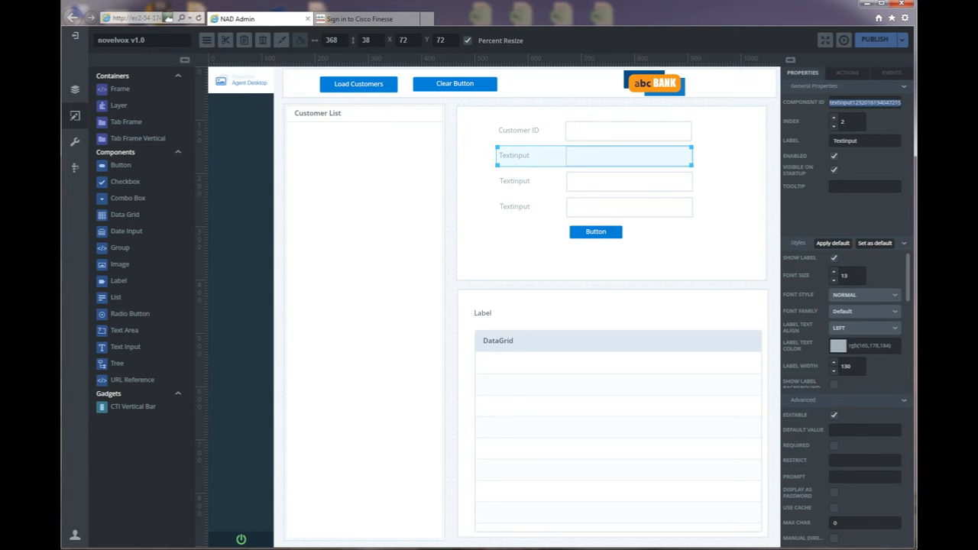
text(CustomerAgeText)
drag(862, 141, 832, 140)
text(Customer AGe)
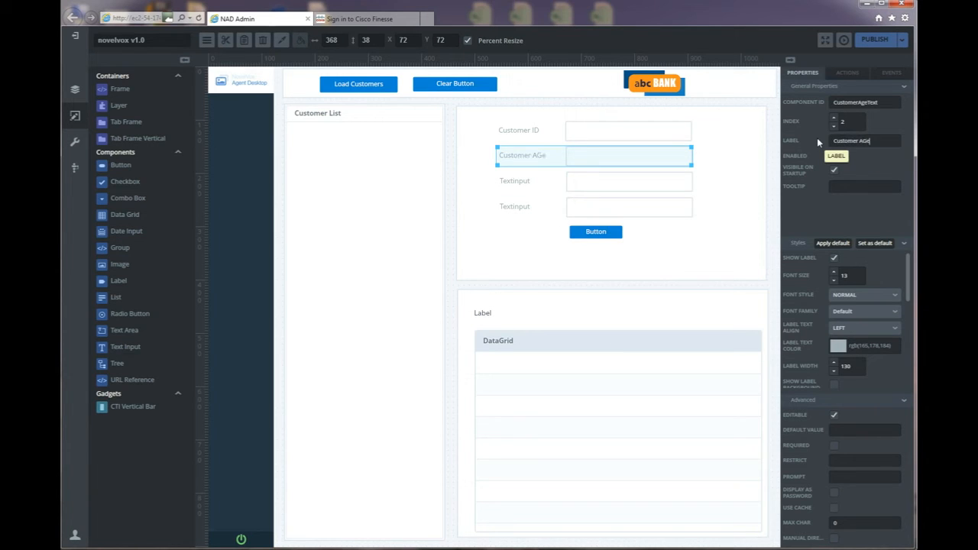
key(BackSpace)
key(BackSpace)
text(ge)
Give the third text input ID CustomerLanguageText and label 'Language'.
click(659, 188)
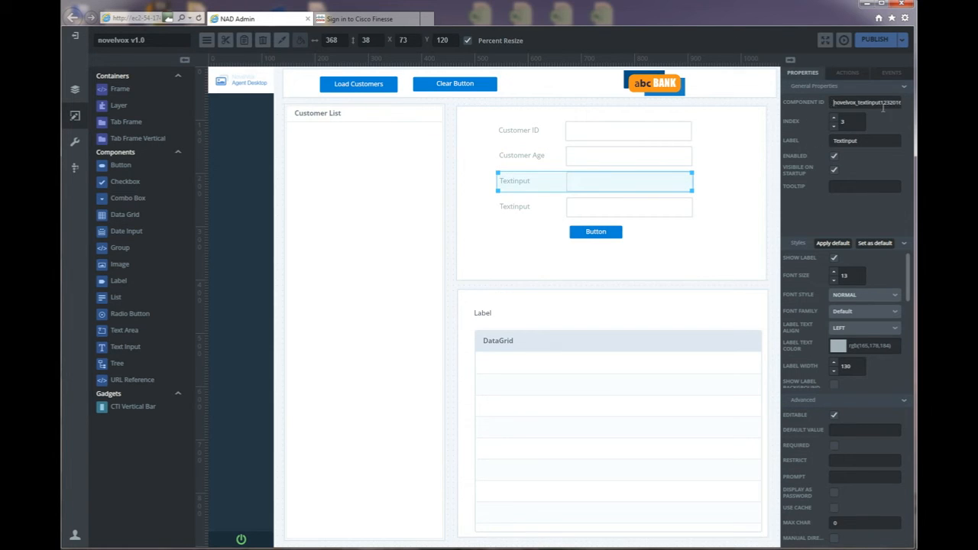
double_click(832, 101)
text(customerLanguageText)
key(Delete)
text(C)
drag(855, 147, 810, 141)
text(Language)
Give the fourth text input ID CustomerPhoneNoText and label 'Phone No'.
click(525, 210)
drag(833, 103, 915, 108)
text(Customer)
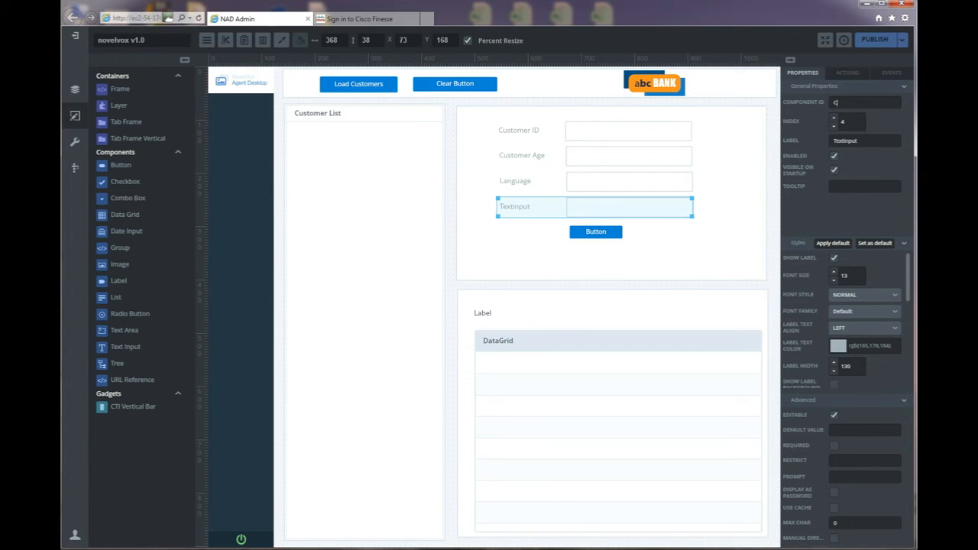
text(PhoneNoTex)
drag(860, 142, 797, 141)
text(Phone No)
click(598, 233)
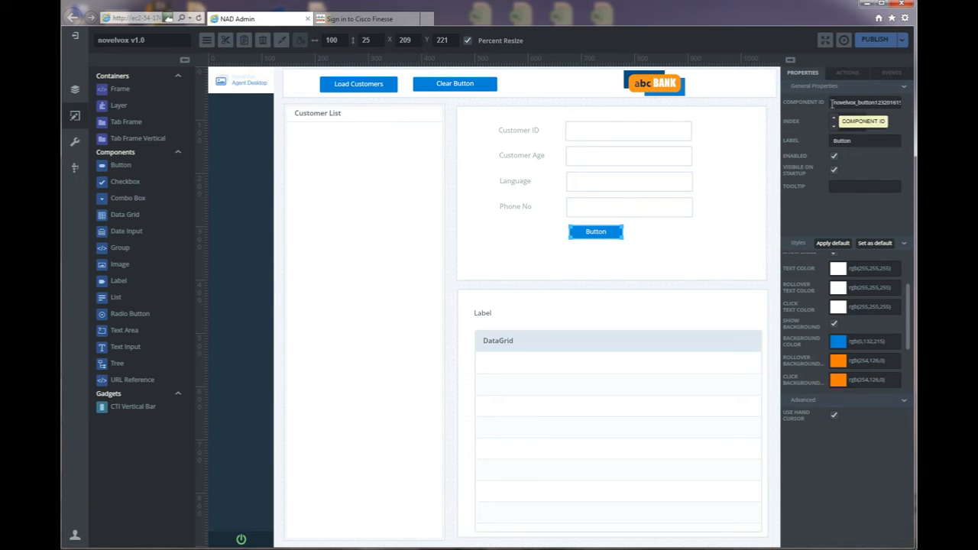
Set the button's ID to UpdateCustomersButton and its label and tooltip to 'Update Customer'.
drag(833, 103, 900, 103)
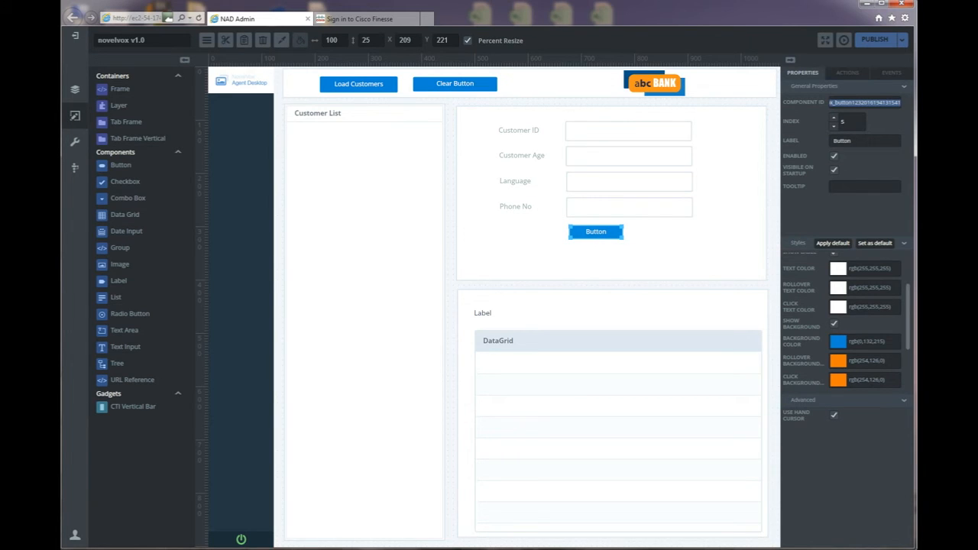
text(Update)
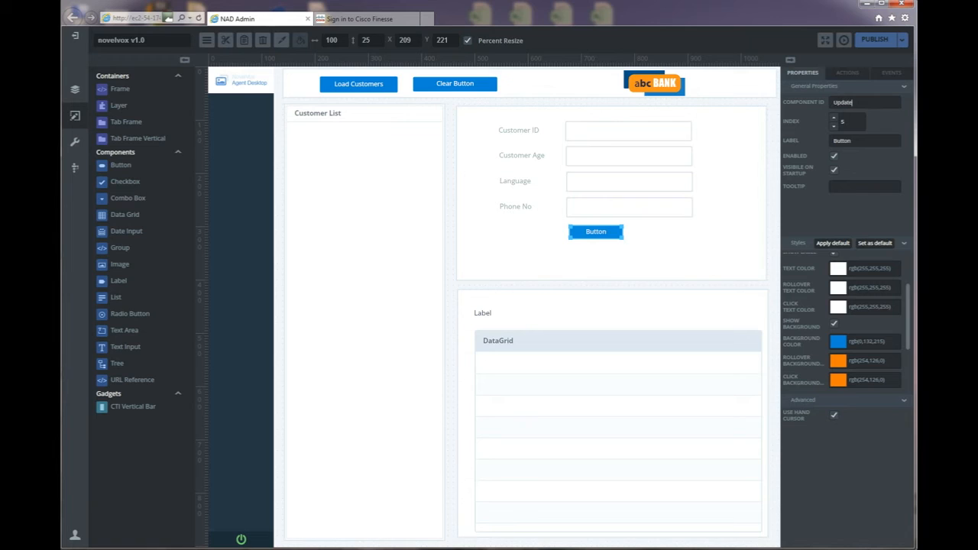
text(CustomersButton)
double_click(841, 141)
text(Update Customer)
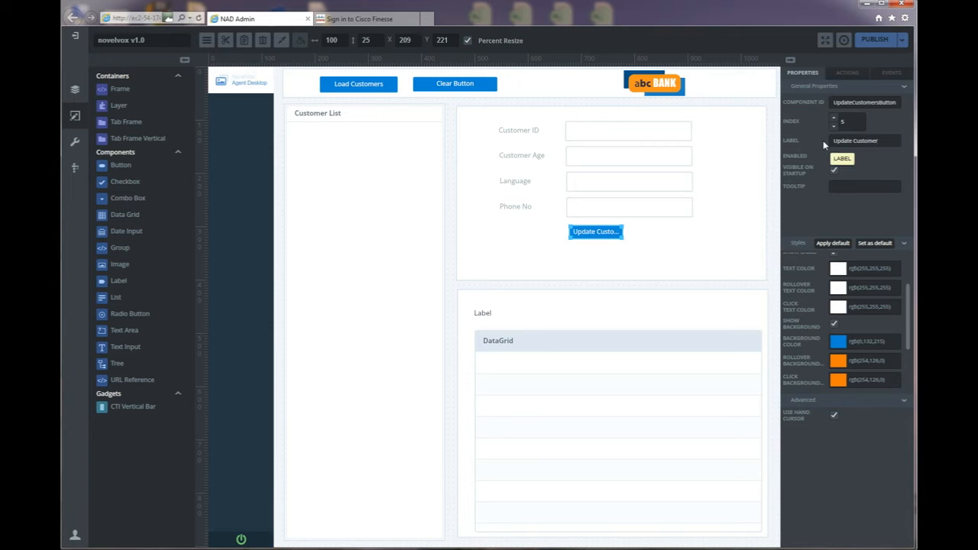
click(631, 245)
Enlarge the Update Customer button to 133×31 so its label shows fully.
click(616, 236)
drag(621, 242, 642, 243)
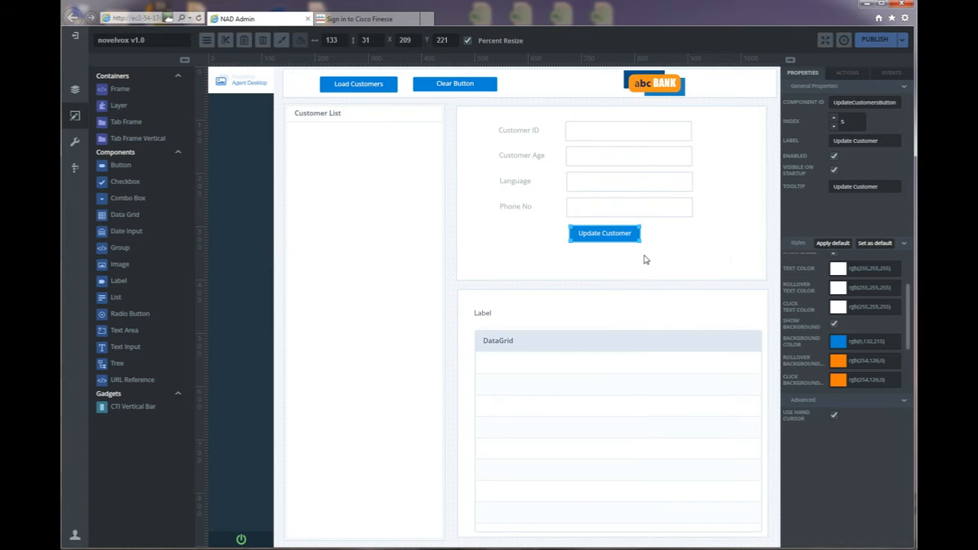
click(727, 151)
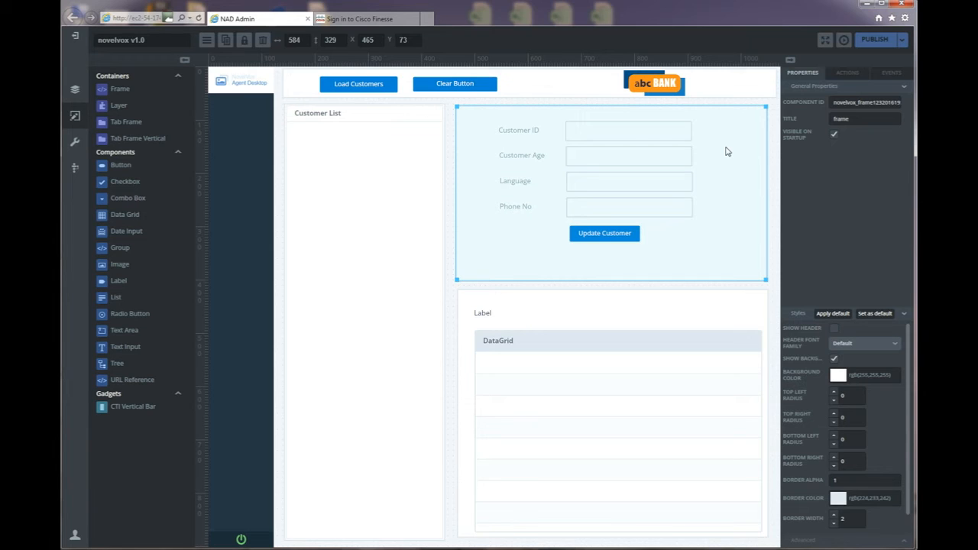
Set the customer form frame's component ID to CustomerInfoFrame.
drag(832, 102, 913, 109)
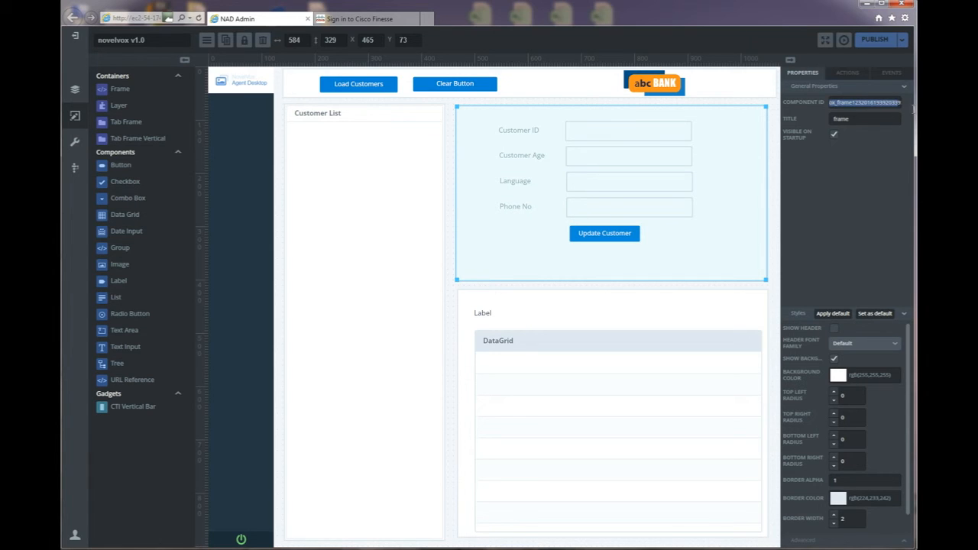
text(customerInfoFrame)
key(BackSpace)
text(C)
Set the lower frame's component ID to CreditCardDetailsFrame.
click(706, 302)
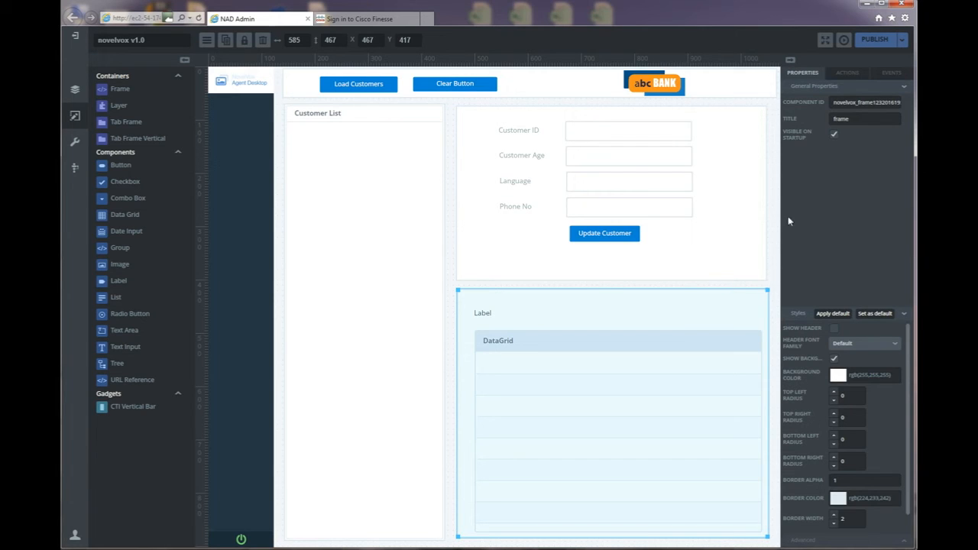
drag(833, 99, 913, 102)
text(CreditCardDetailsHrame)
click(693, 331)
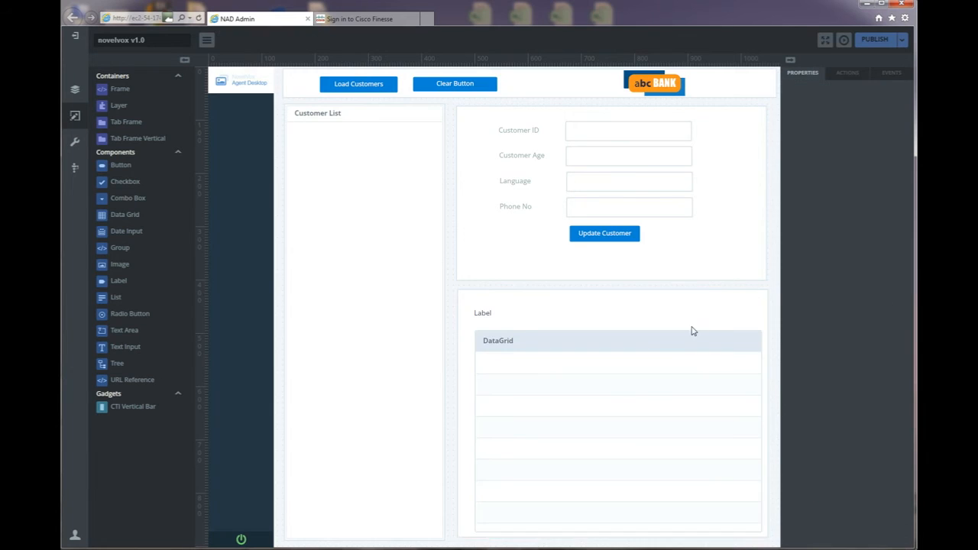
Set the data grid's component ID to CreditCardDetailsGrid.
click(662, 352)
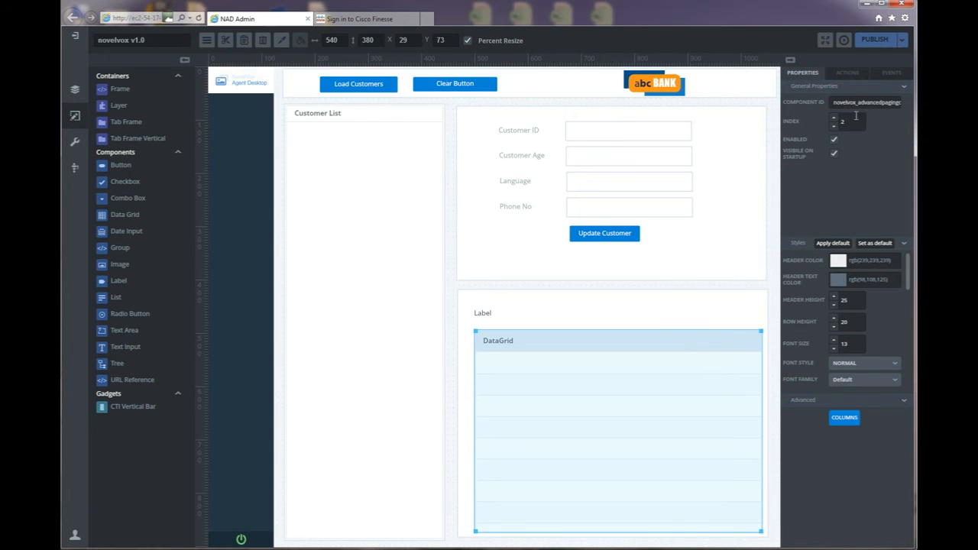
drag(834, 101, 902, 102)
text(CreditCardDetailsGrid)
Change the label above the data grid to 'Credit Card Details'.
click(489, 313)
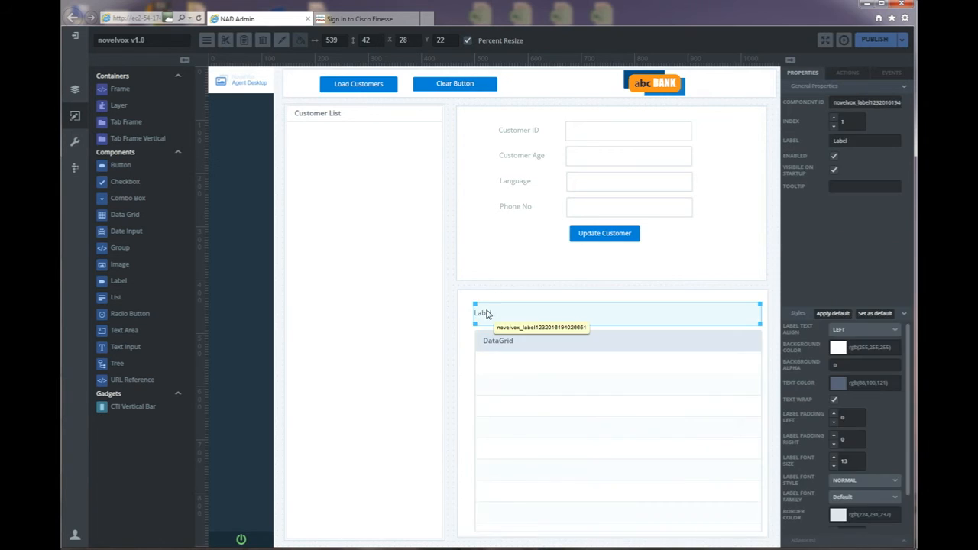
double_click(845, 139)
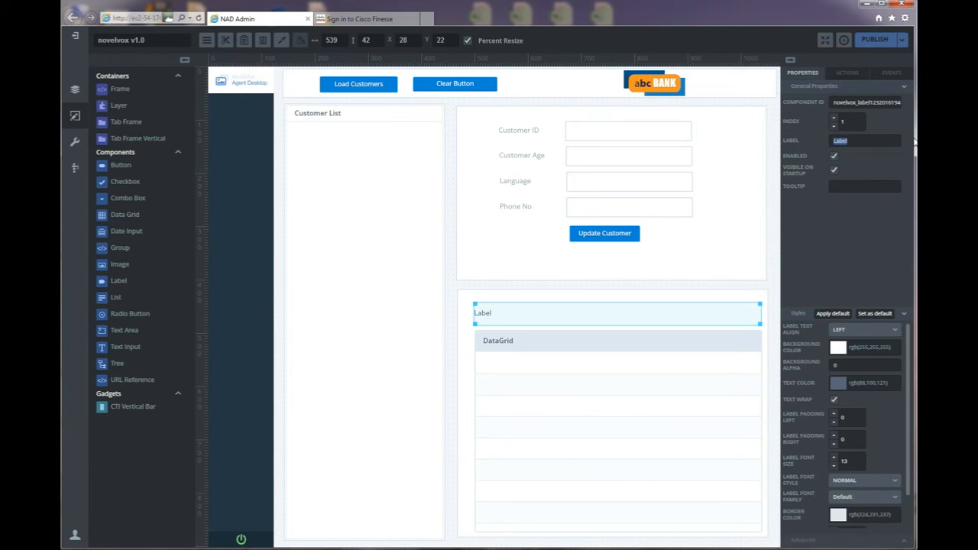
click(599, 548)
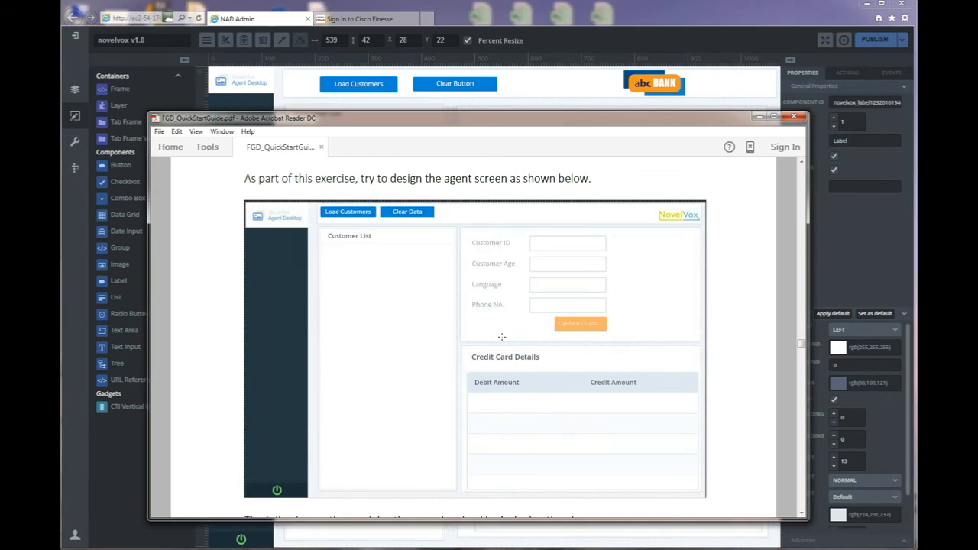
click(721, 15)
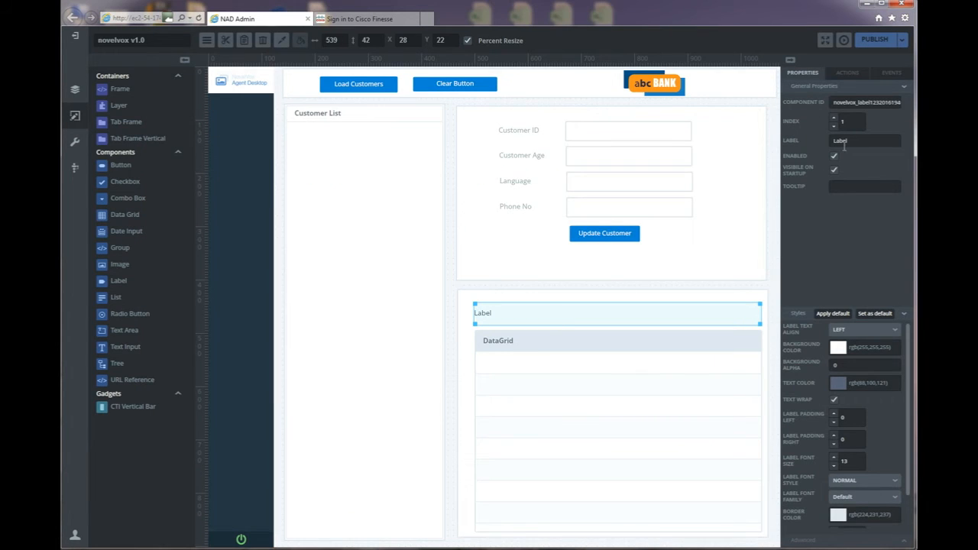
drag(857, 142, 816, 144)
text(Credit Card Details)
Raise the Credit Card Details label's font size to 17 and make it bold.
click(833, 457)
click(834, 457)
click(834, 457)
click(833, 457)
click(896, 481)
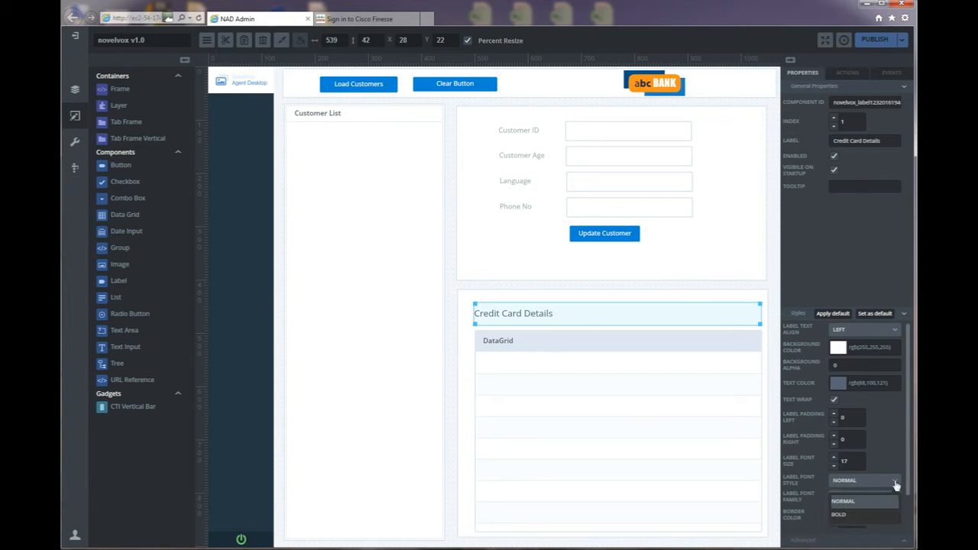
click(844, 514)
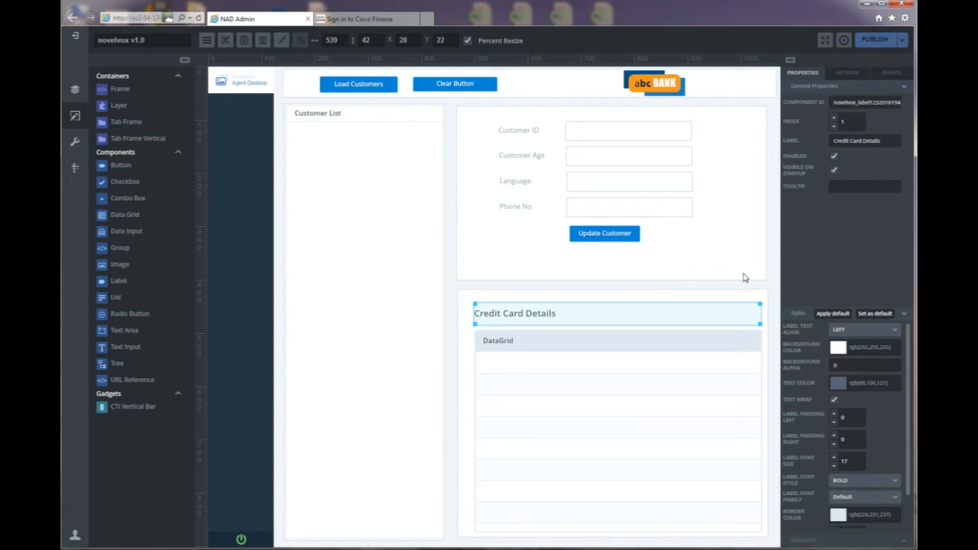
click(771, 268)
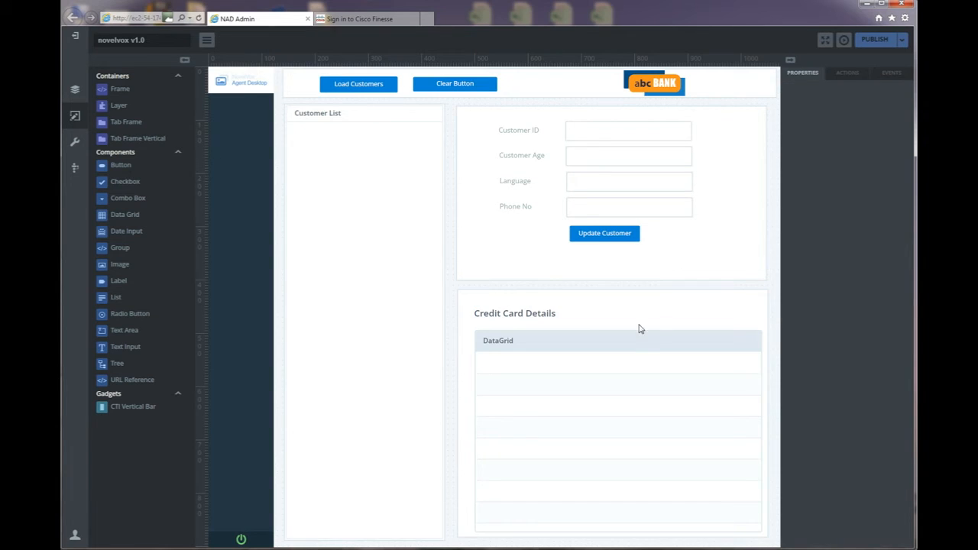
click(630, 350)
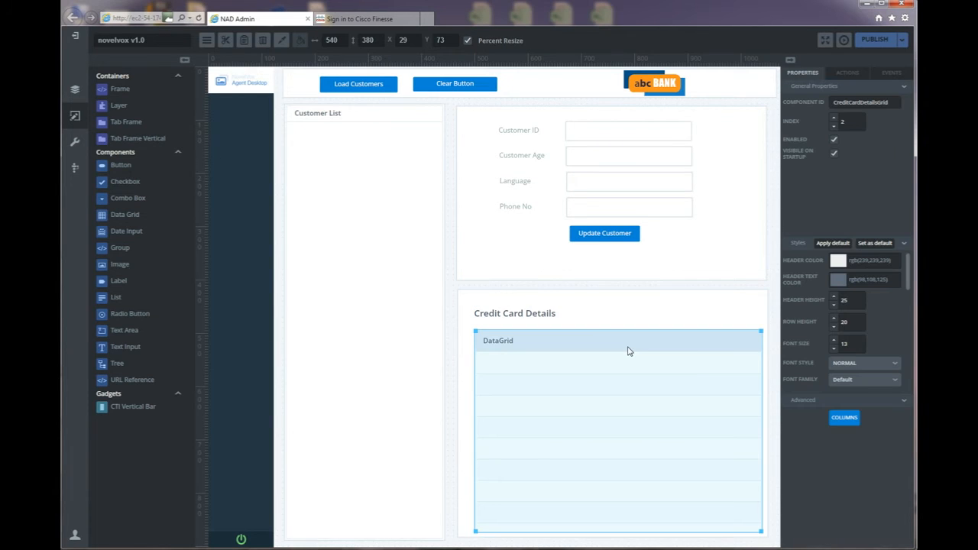
Add a Debit Amount column bound to the debit field to the grid.
click(842, 420)
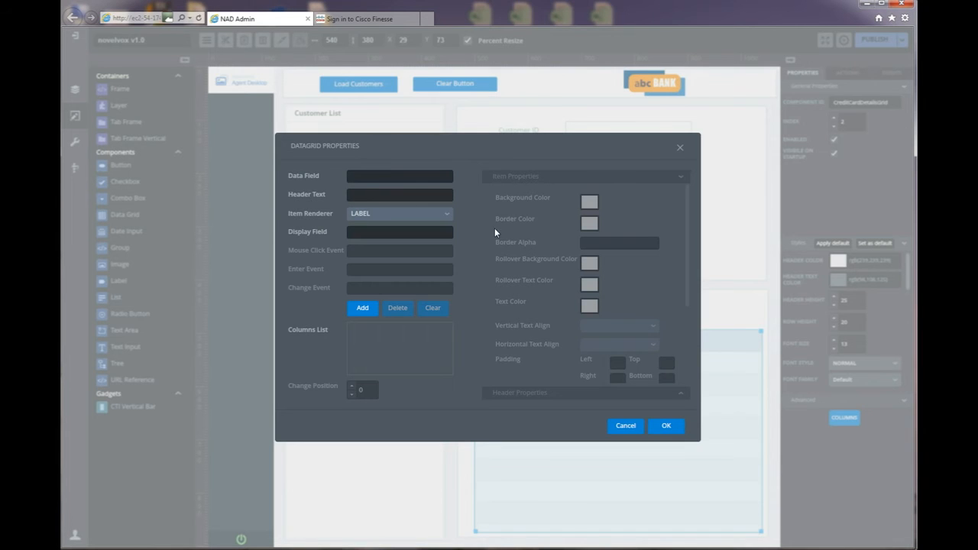
click(413, 176)
text(debit)
click(388, 194)
text(Debit Amount)
click(363, 311)
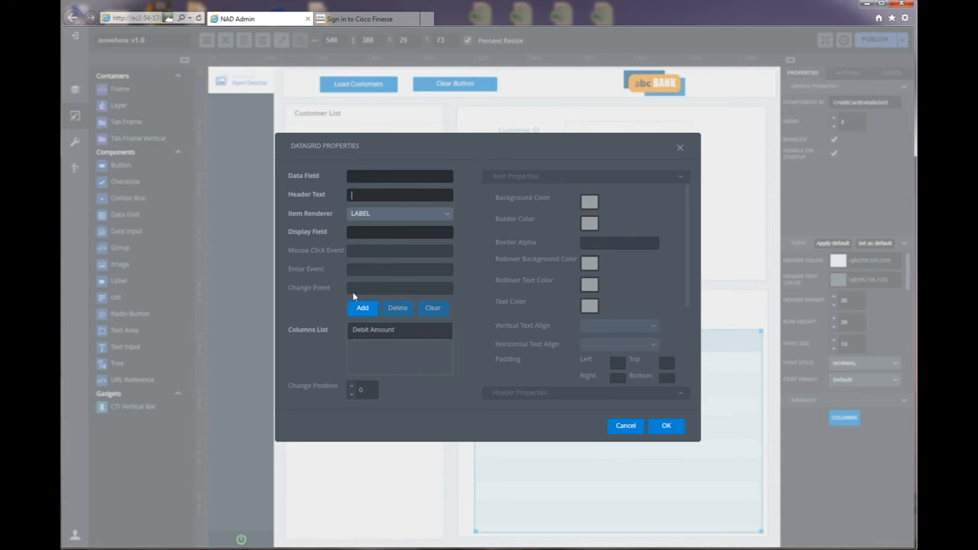
Add a Credit Amount column bound to credit, apply the columns, and bring up the quick start guide.
click(378, 178)
text(credit)
click(408, 199)
text(Credit Amount)
click(358, 310)
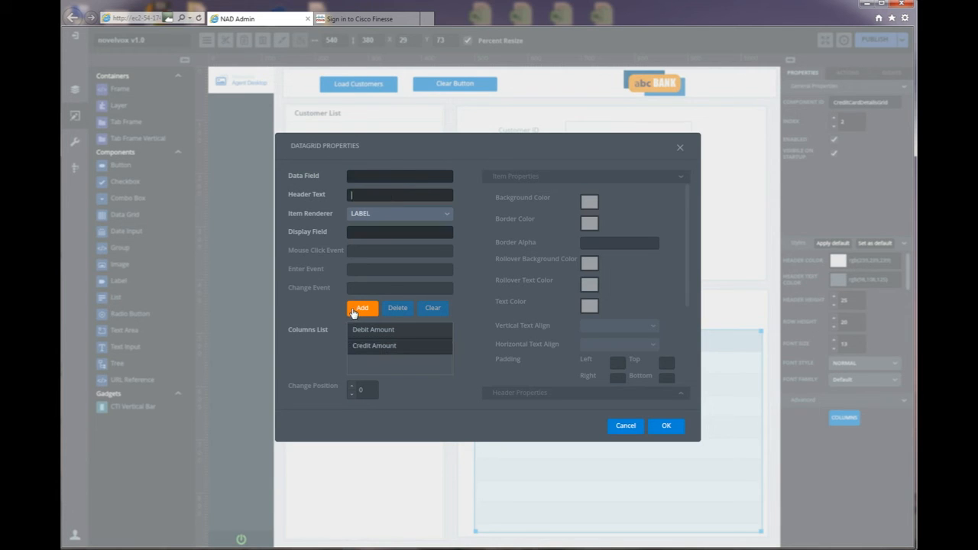
click(665, 428)
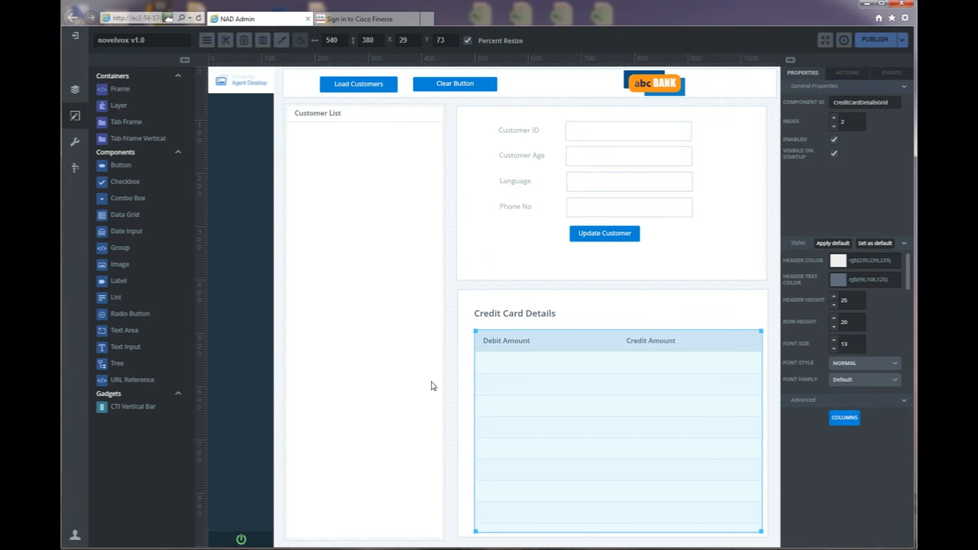
click(570, 549)
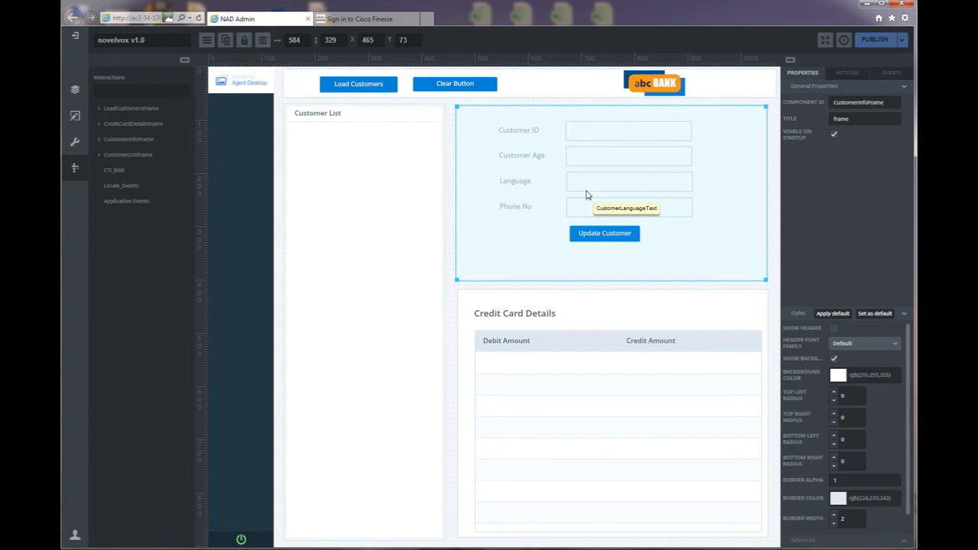
click(600, 548)
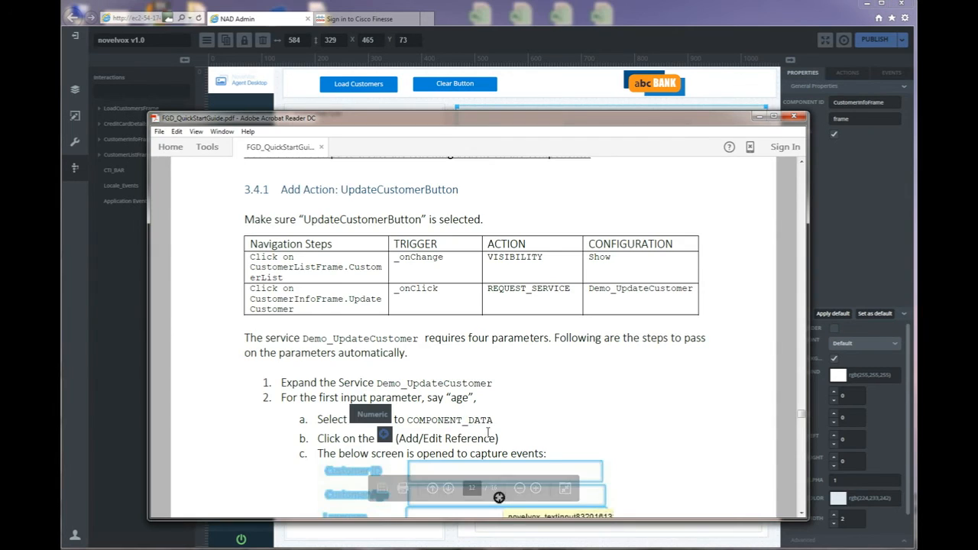
Read section 3.4.1's UpdateCustomerButton action table in the guide, then minimize Acrobat.
scroll(487, 433, up, 10)
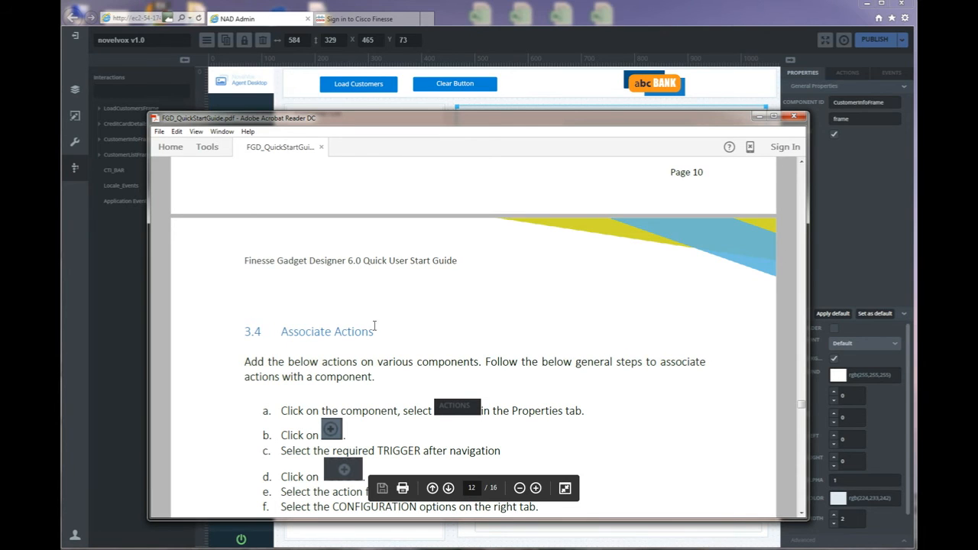
mouse_move(801, 407)
mouse_down()
mouse_move(802, 354)
mouse_move(808, 407)
mouse_up()
scroll(473, 350, down, 5)
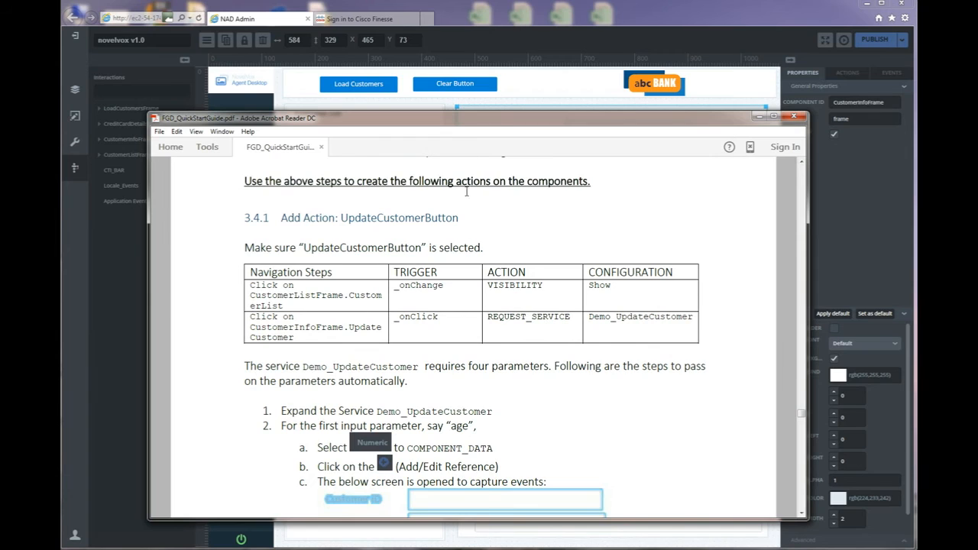
scroll(418, 234, down, 1)
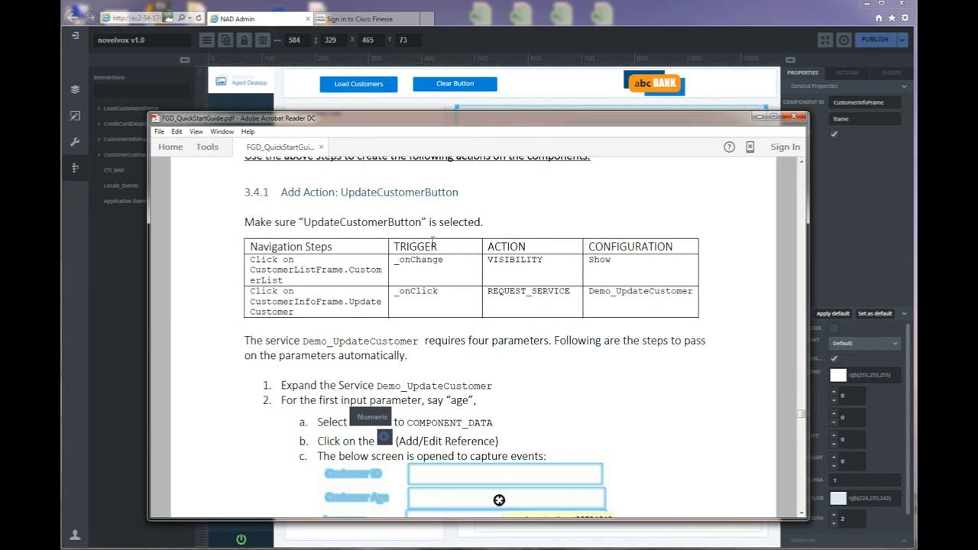
click(602, 17)
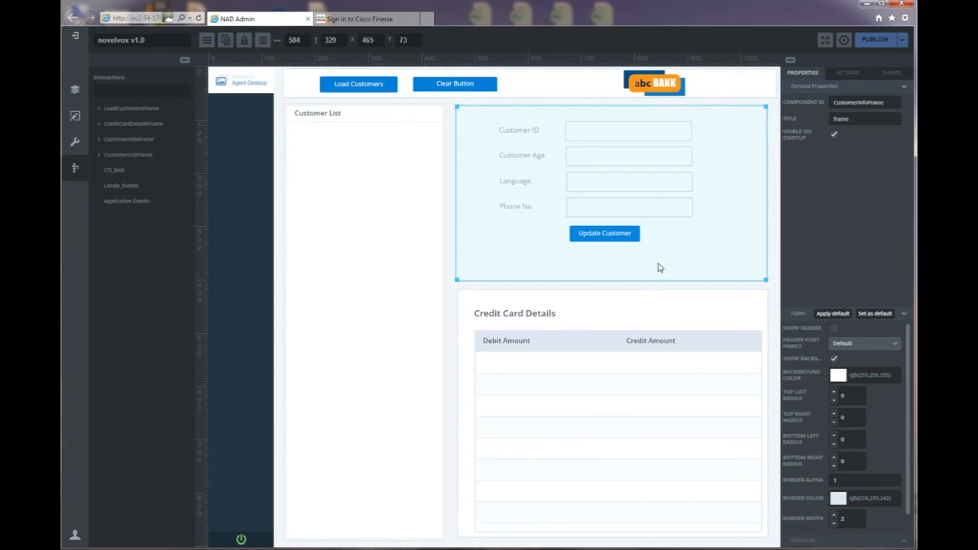
Start a new action from the Update Customer button's Actions panel.
click(616, 240)
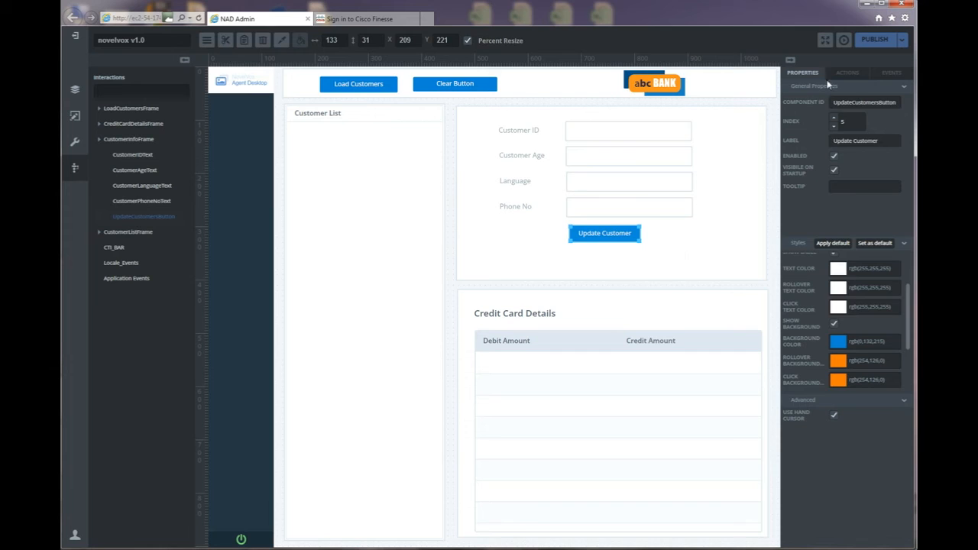
click(846, 72)
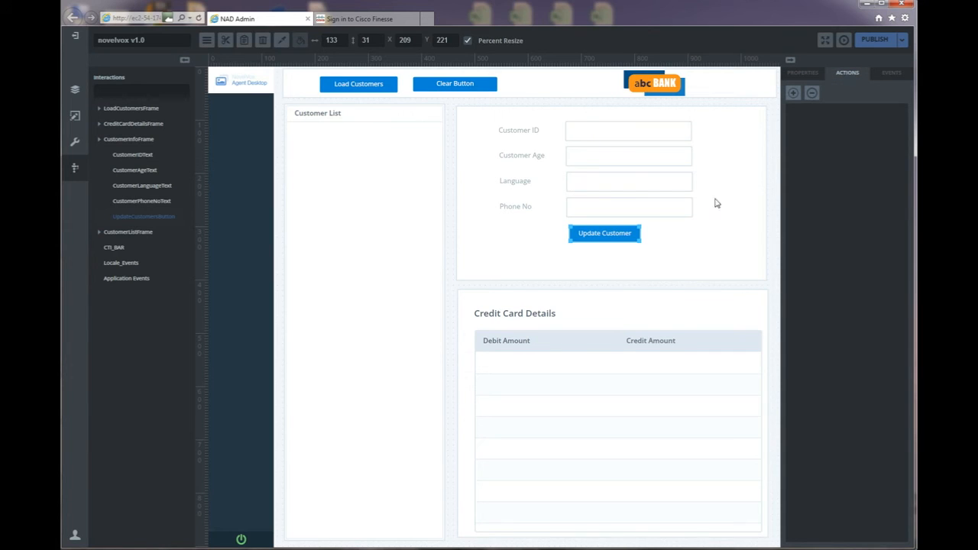
click(794, 92)
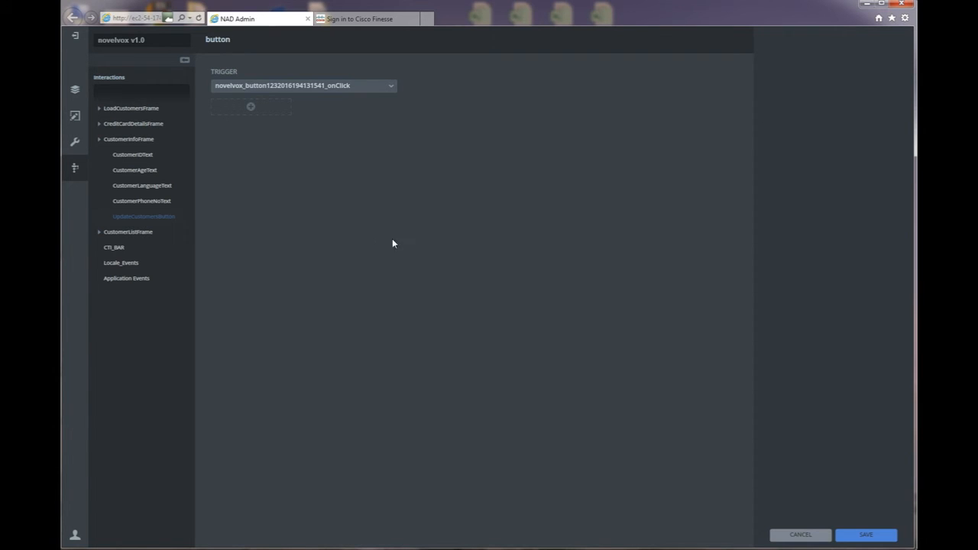
Trigger it on a CustomerList click with a Visibility action set to Show, and save.
click(133, 237)
click(127, 251)
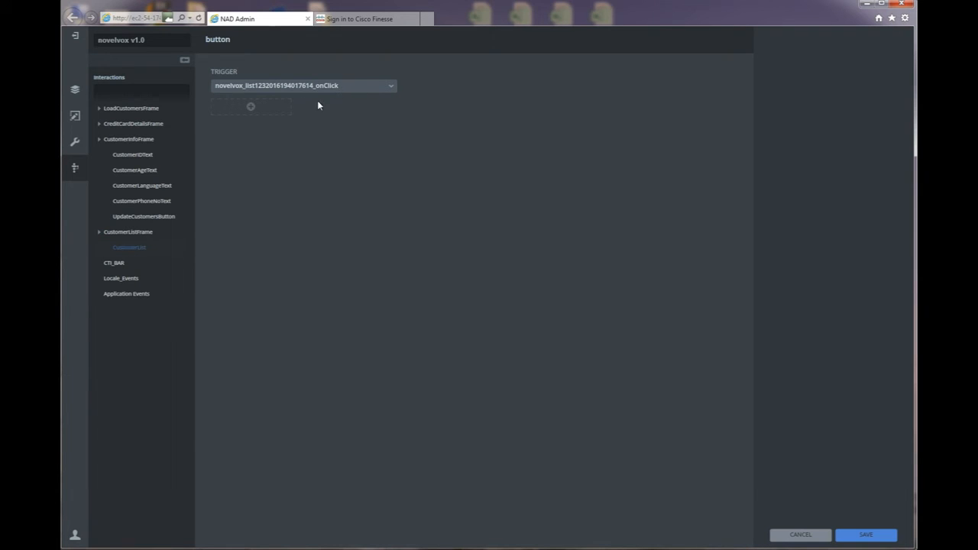
click(251, 107)
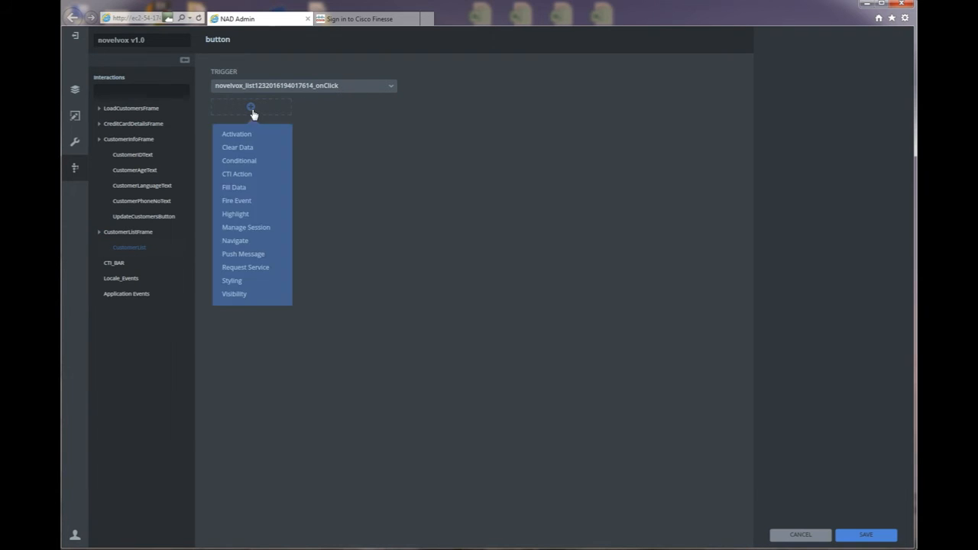
click(237, 294)
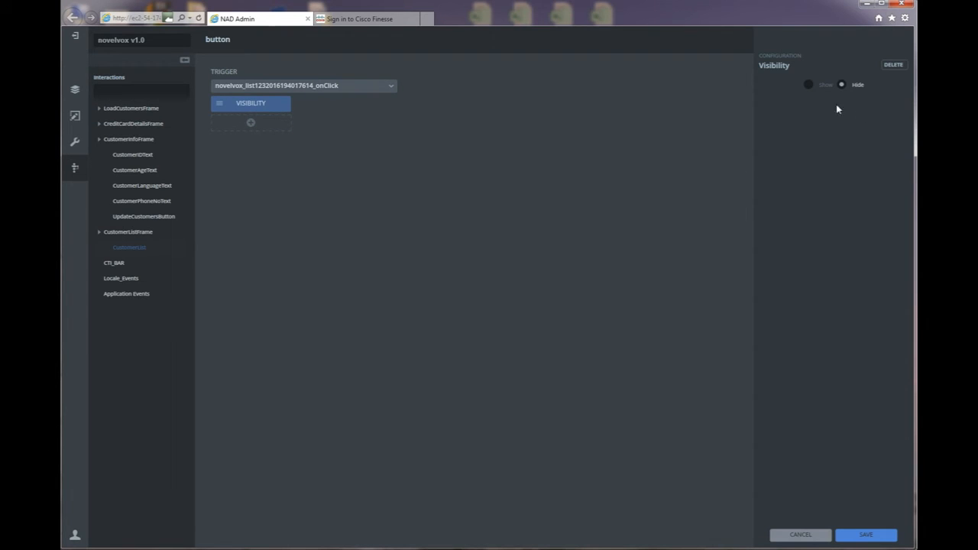
click(808, 85)
click(864, 535)
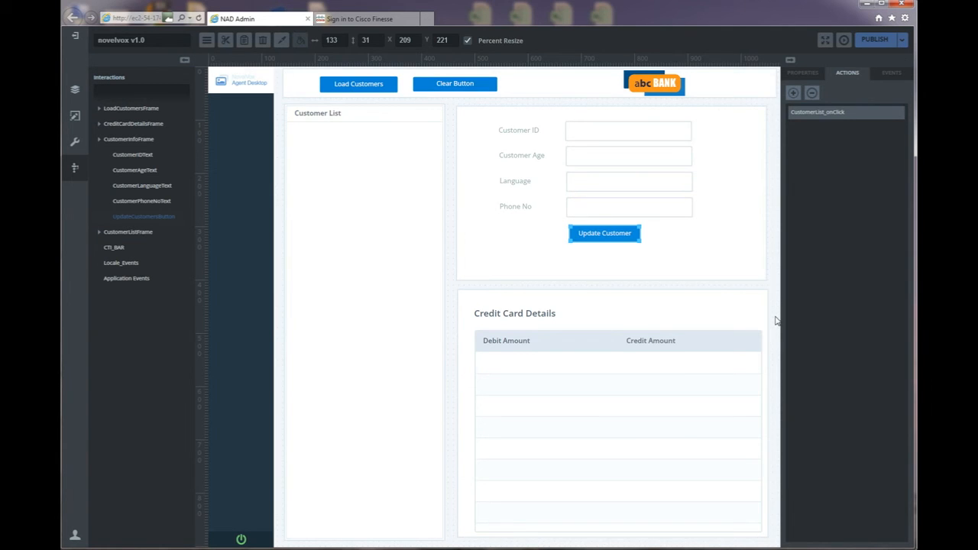
Add a Request Service action calling Demo_UpdateCustomer and expand its EVENT_DATA parameters.
click(794, 92)
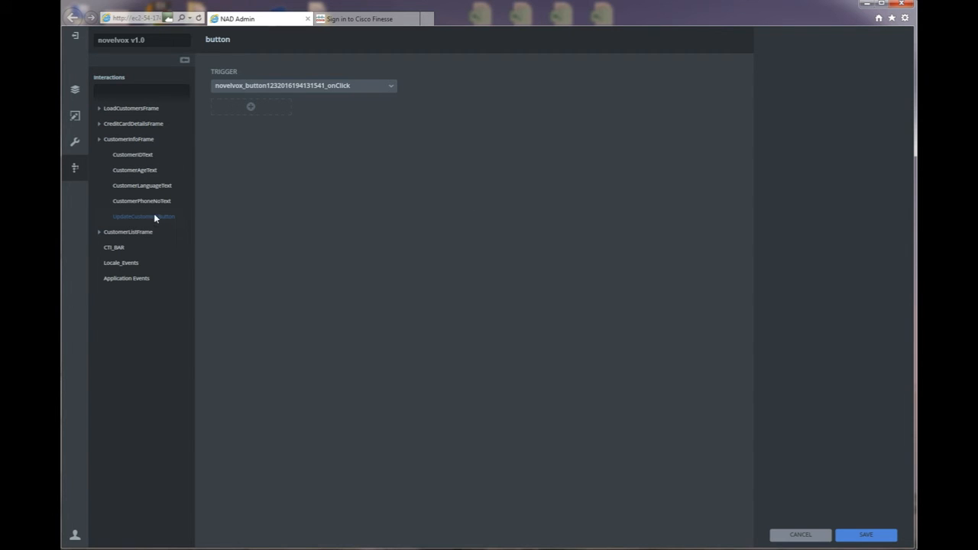
click(255, 111)
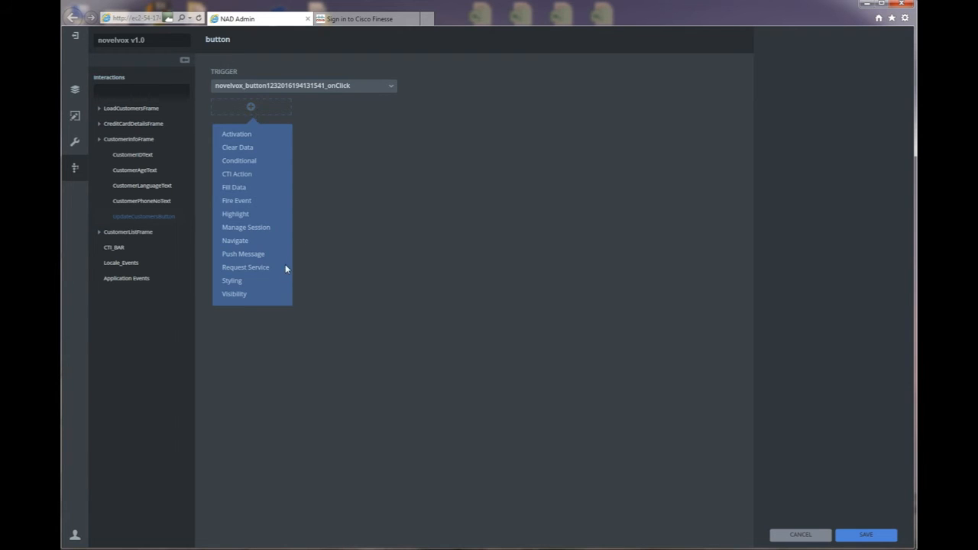
click(263, 266)
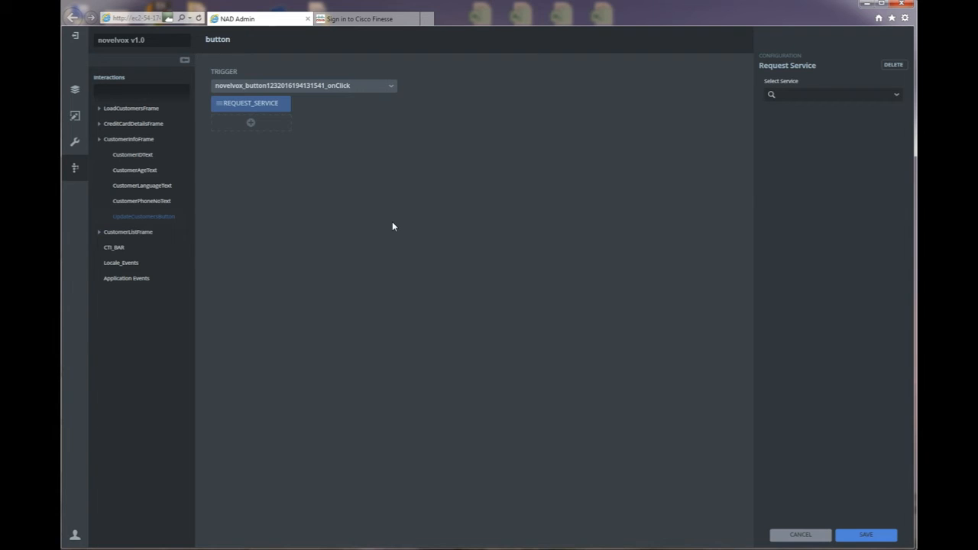
click(896, 95)
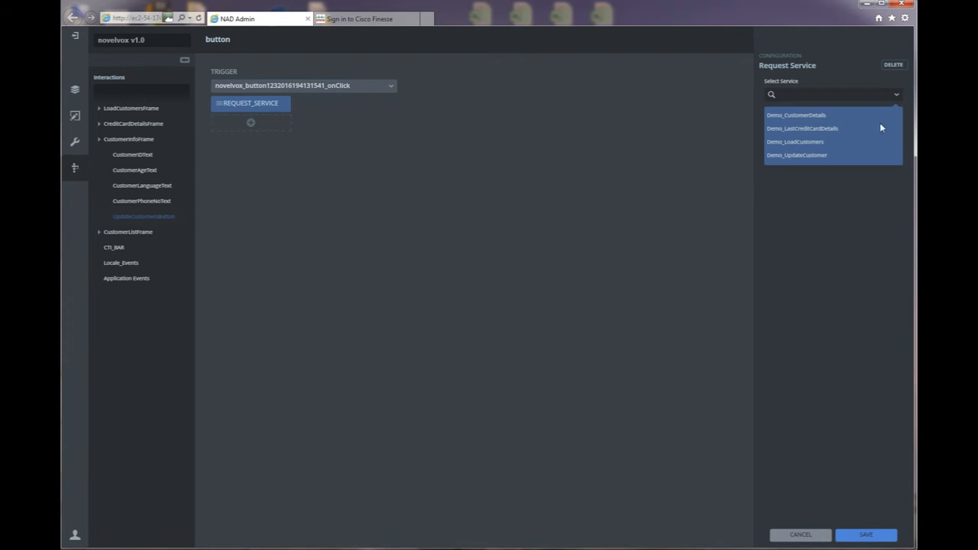
click(802, 156)
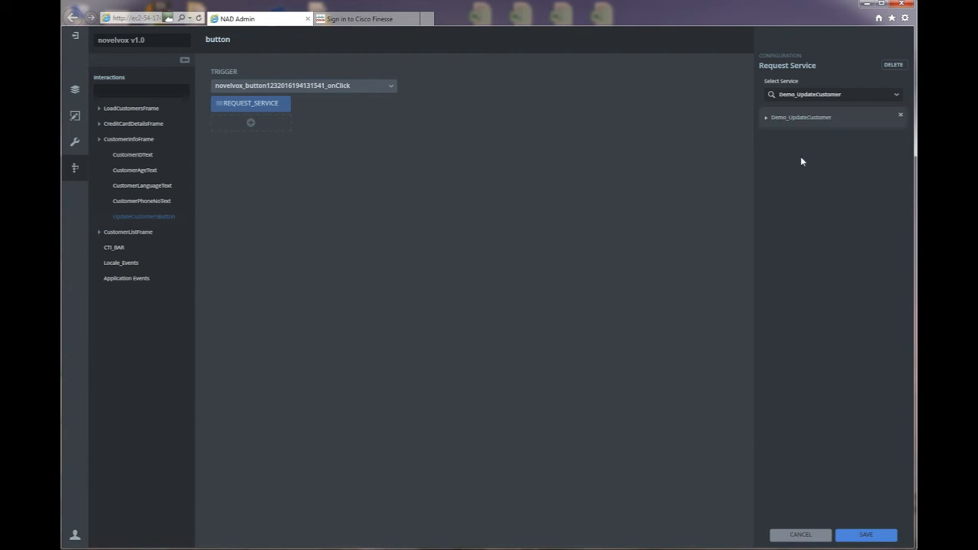
click(767, 119)
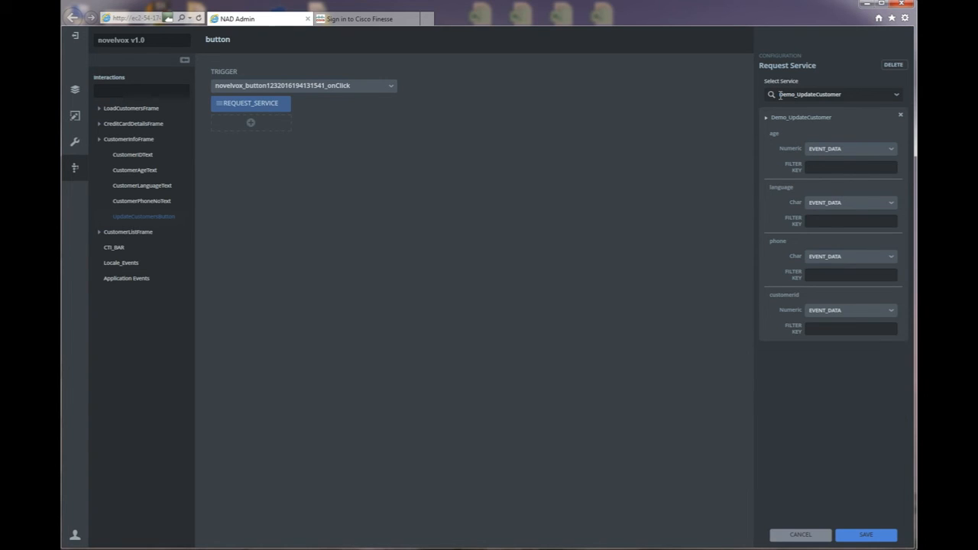
Bind the age and language parameters as COMPONENT_DATA to CustomerAgeText and CustomerLanguageText.
click(891, 152)
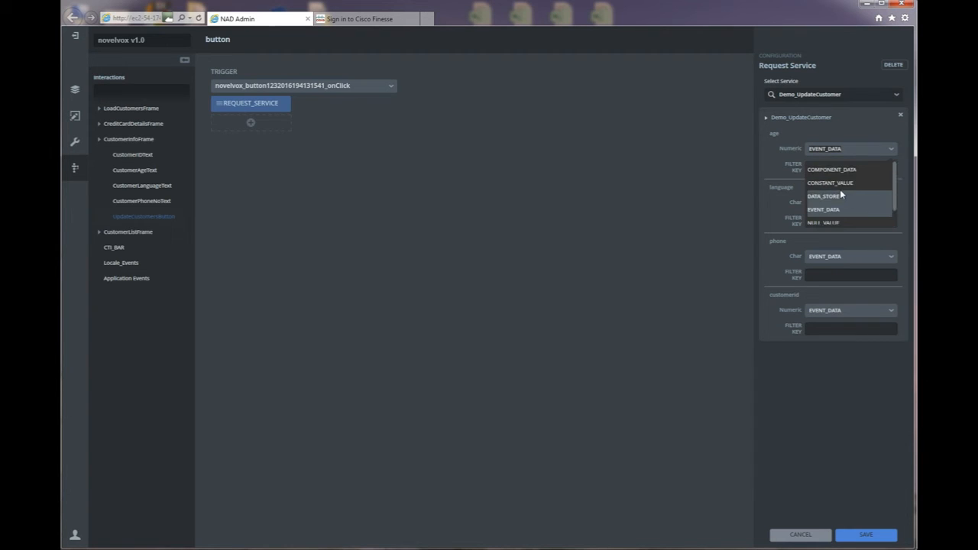
click(843, 170)
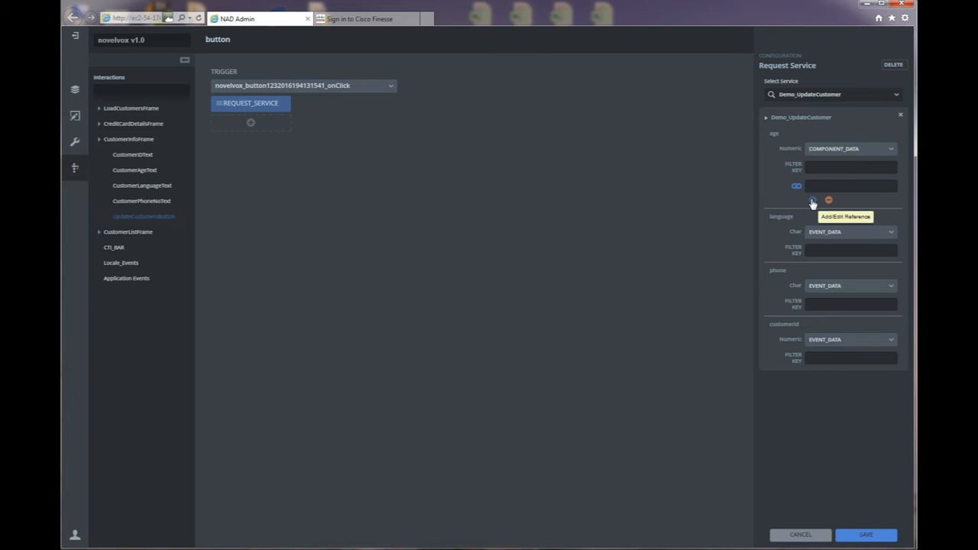
click(813, 202)
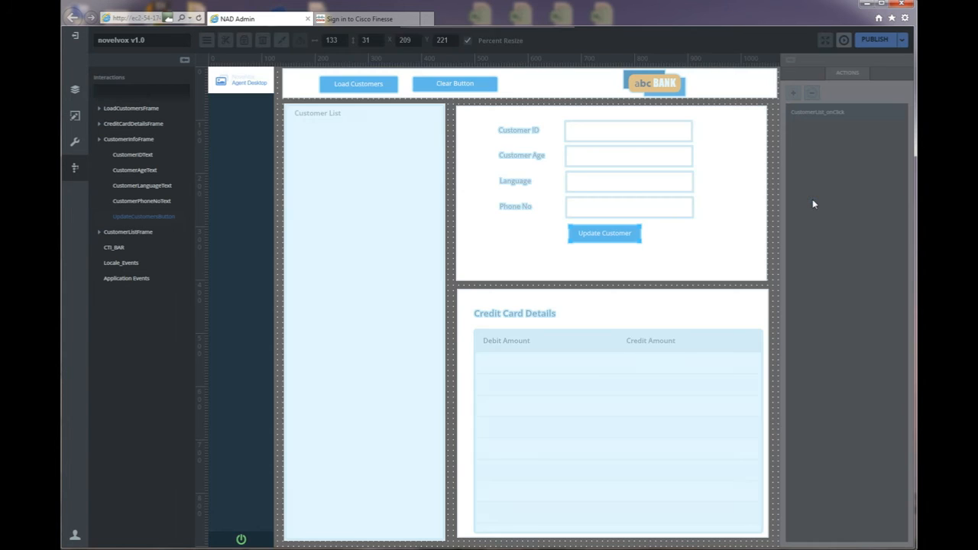
click(591, 156)
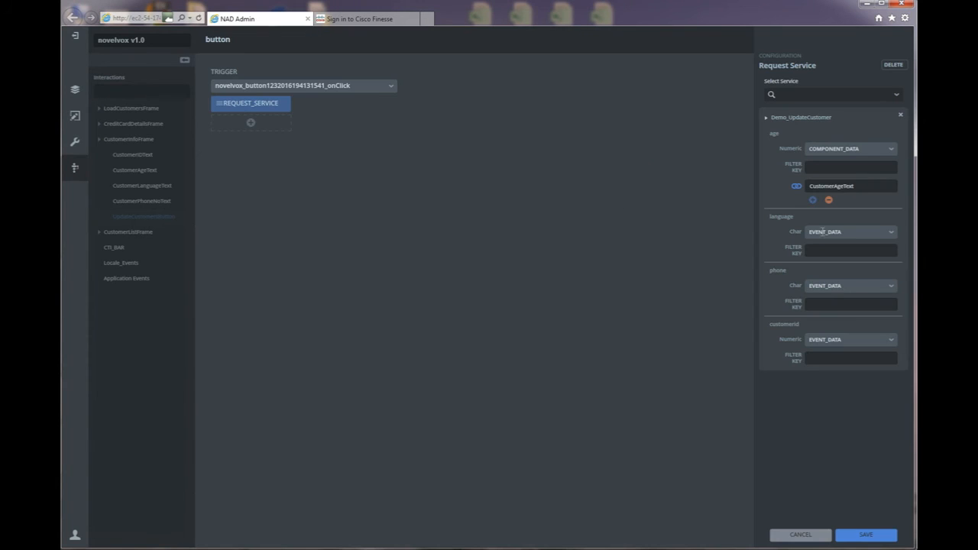
click(891, 233)
scroll(894, 275, up, 3)
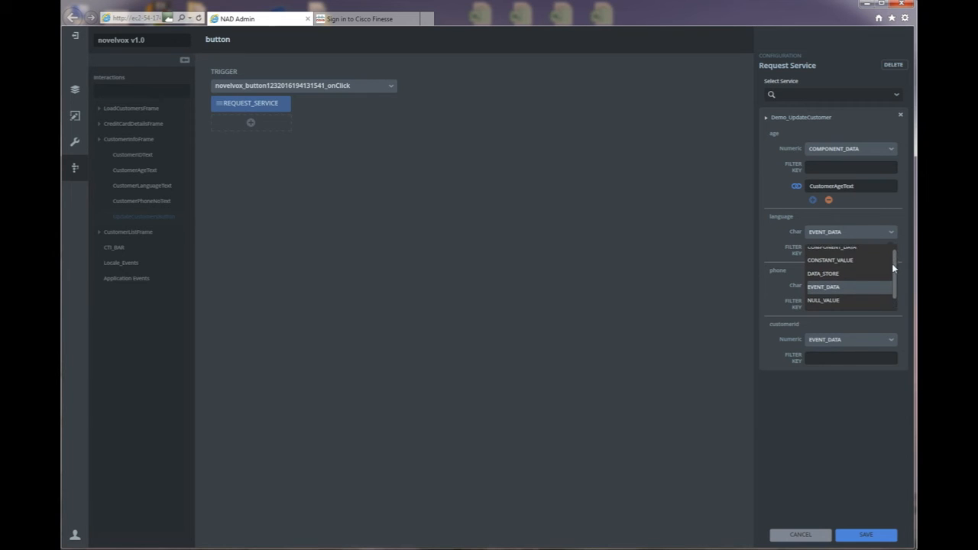
click(858, 250)
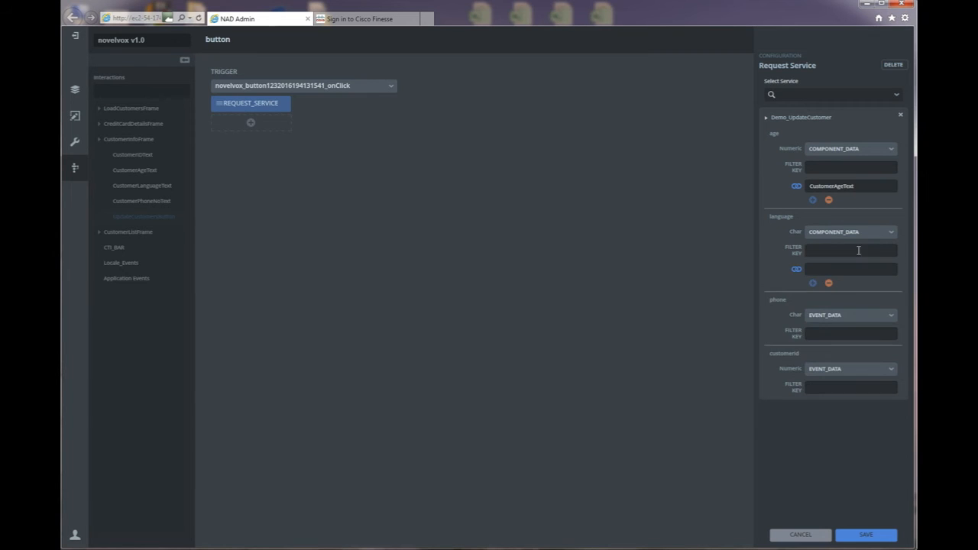
click(813, 285)
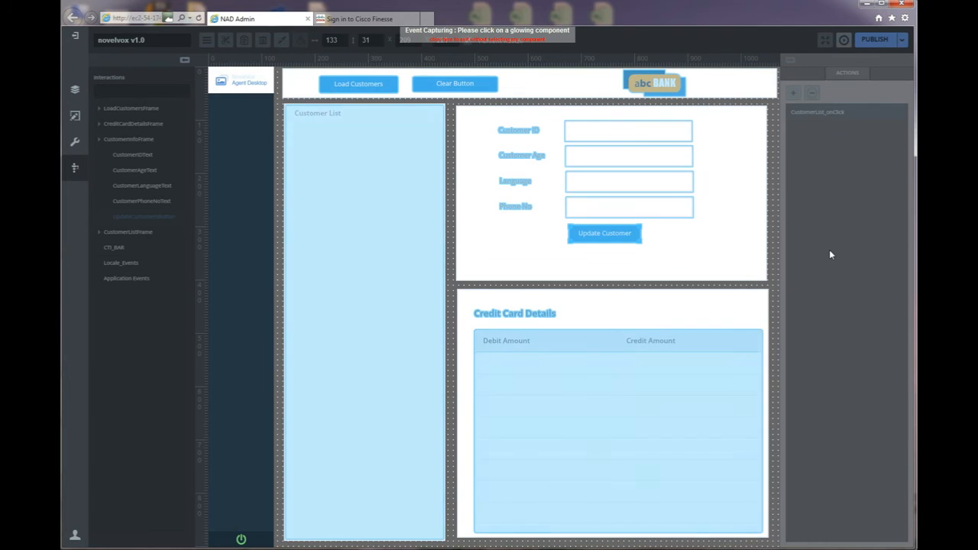
click(619, 186)
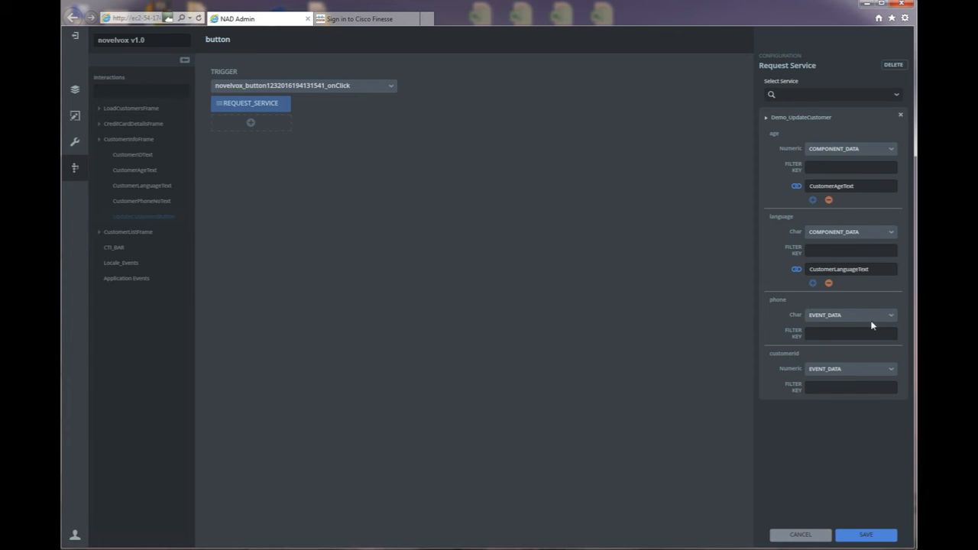
Bind phone and customerId as COMPONENT_DATA to CustomerPhoneNoText and CustomerIDText, and save the interaction.
click(889, 317)
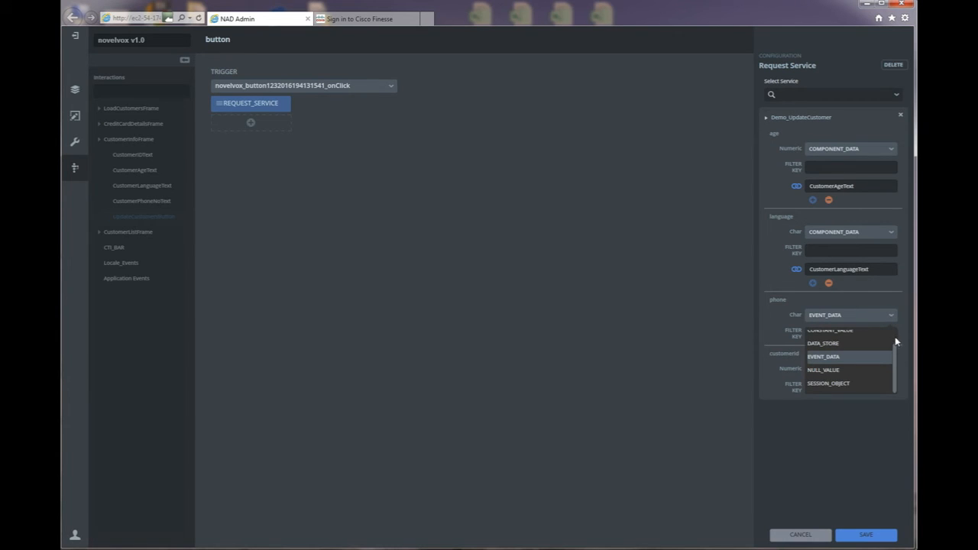
drag(894, 364, 891, 343)
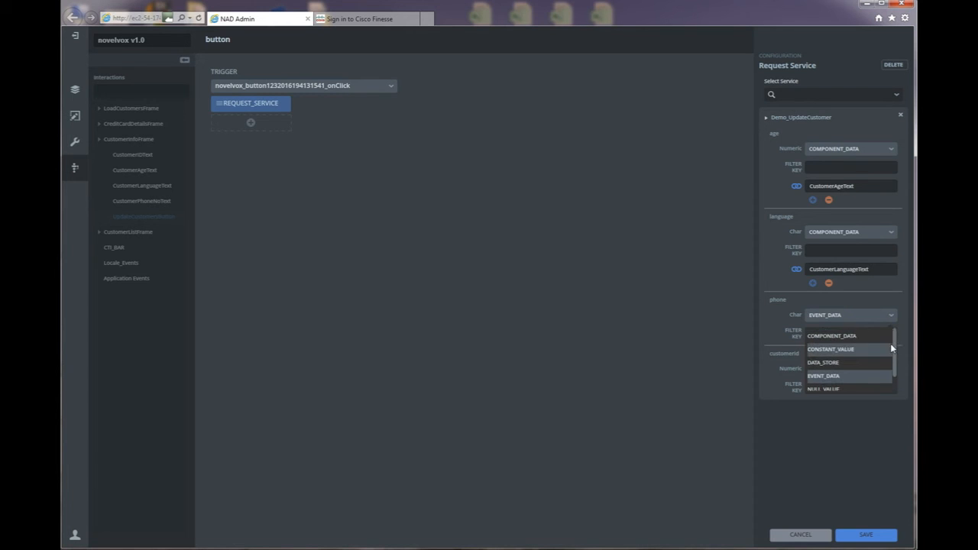
click(831, 334)
click(813, 369)
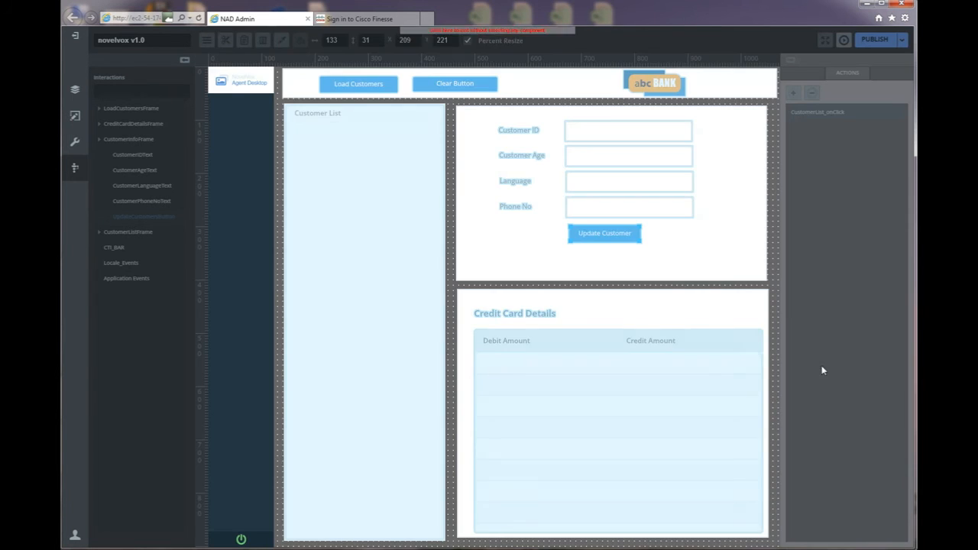
click(592, 207)
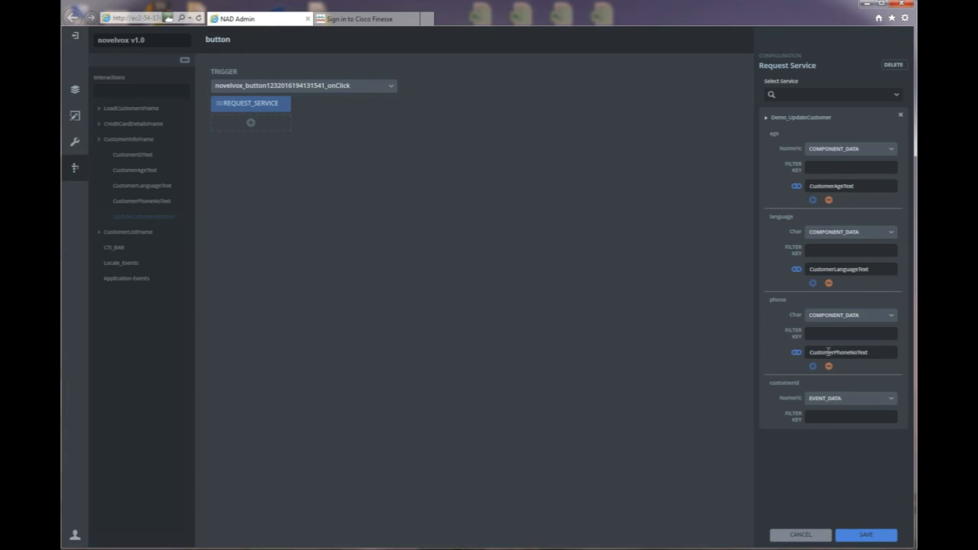
click(891, 401)
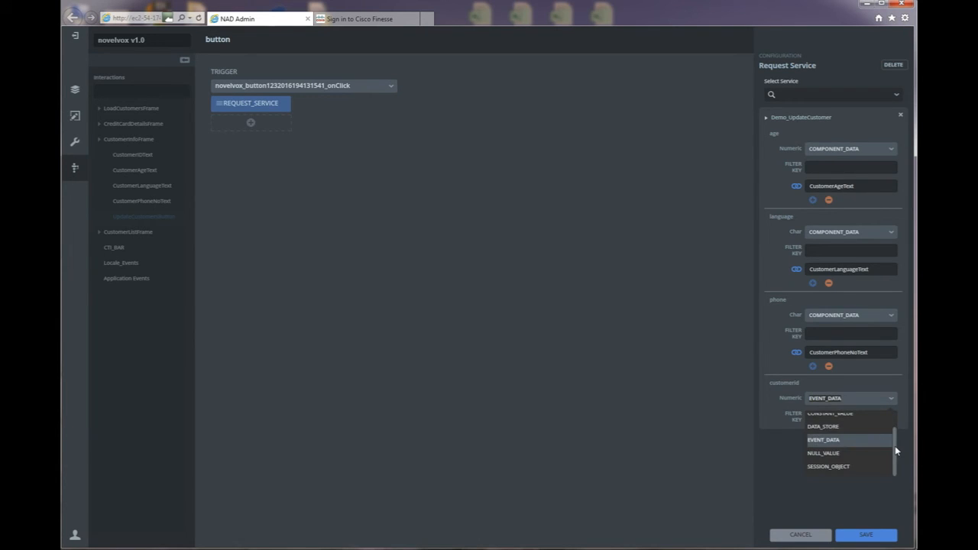
drag(897, 451, 891, 425)
click(829, 420)
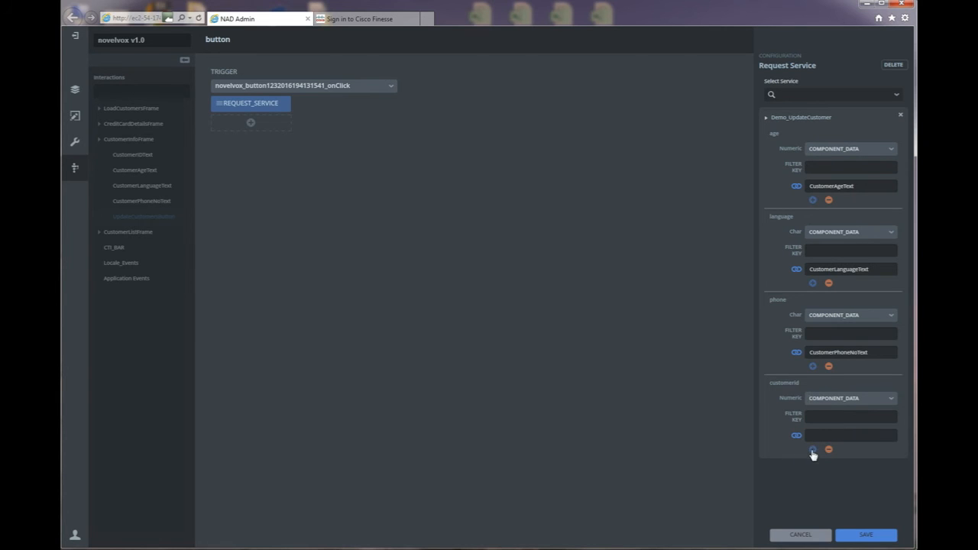
click(813, 451)
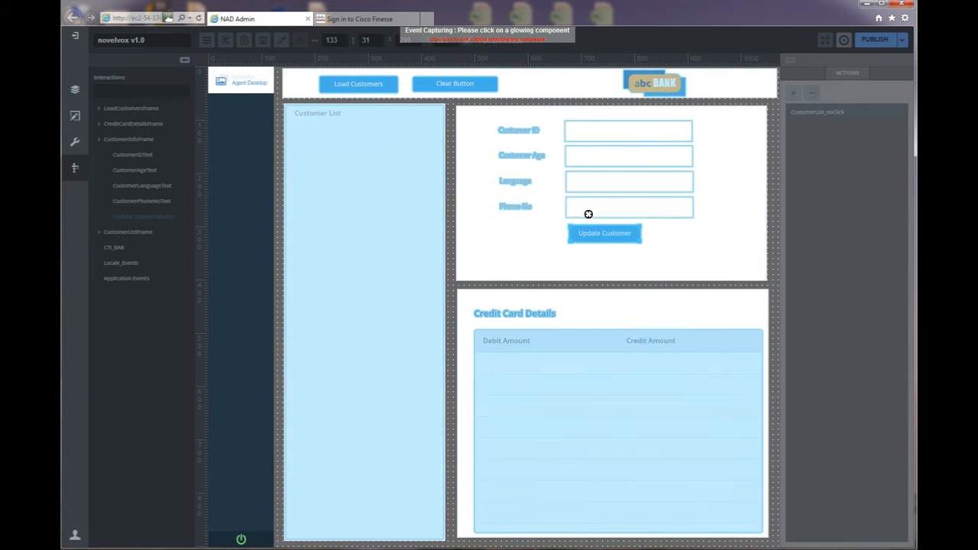
click(599, 131)
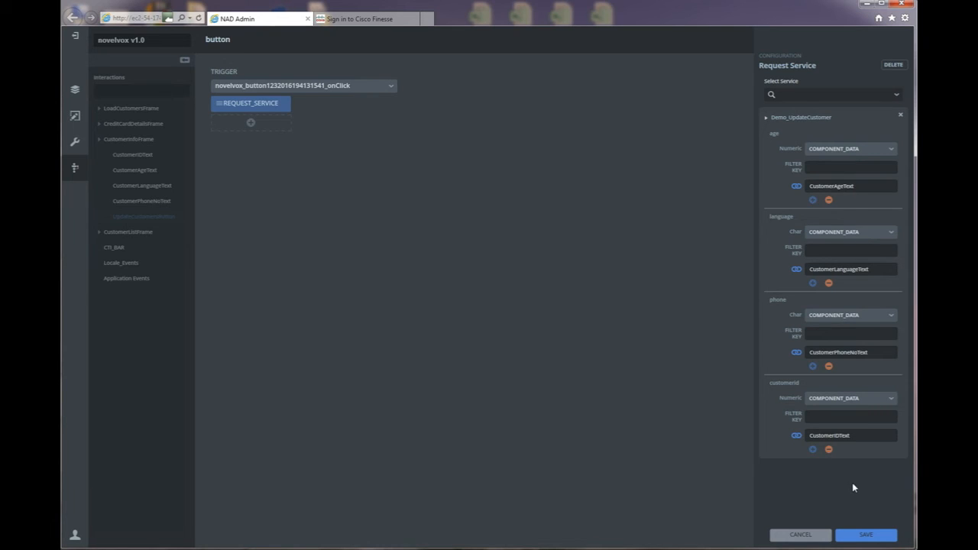
click(869, 534)
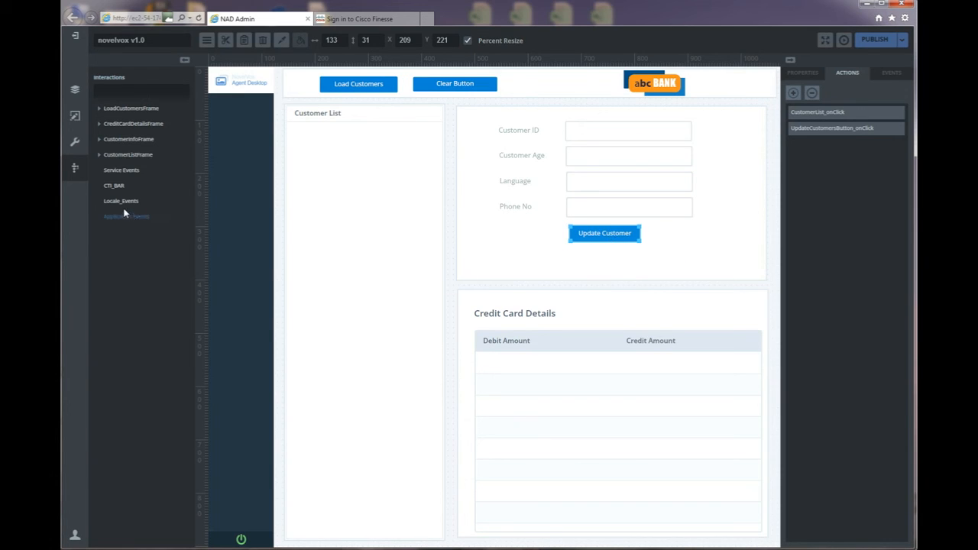
Add a Hide visibility action on the Demo_UpdateCustomer service event for Update Customer.
click(119, 171)
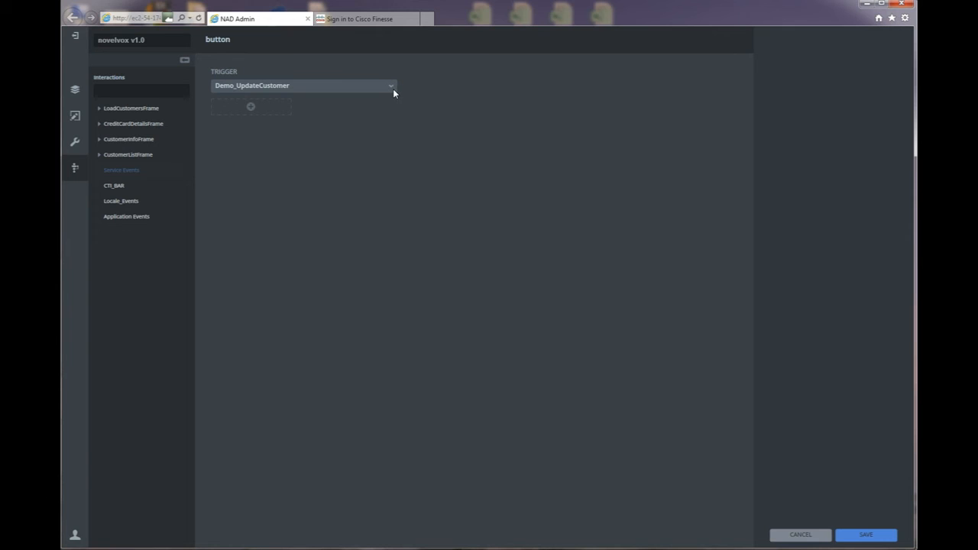
click(252, 107)
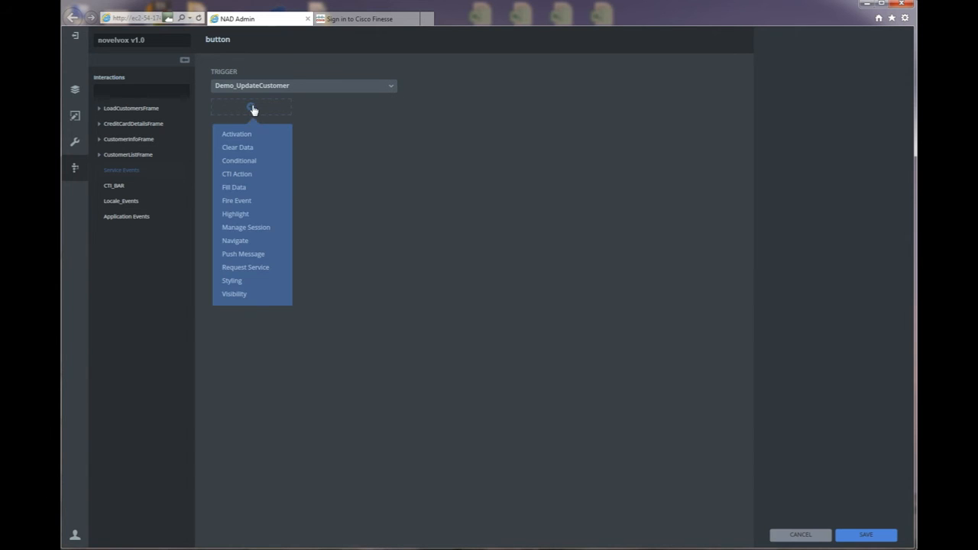
click(244, 294)
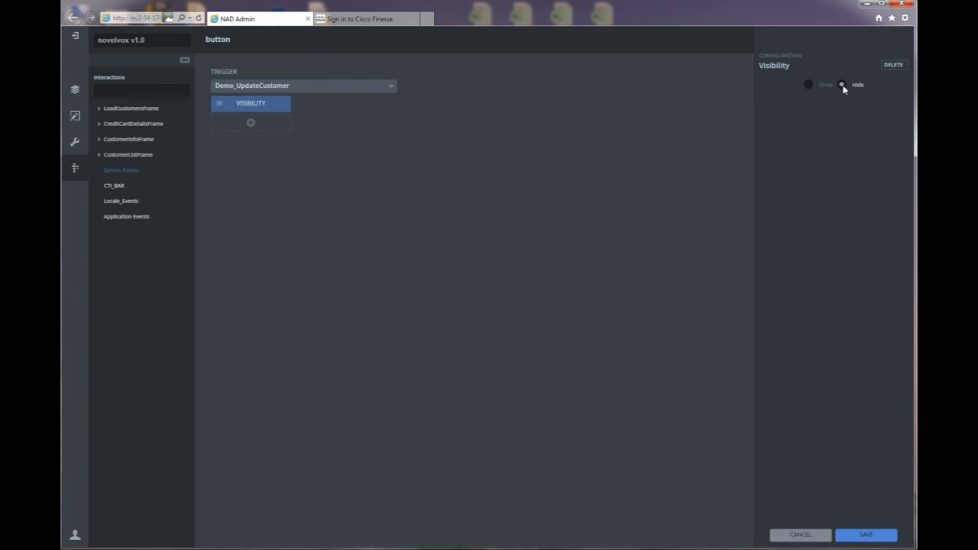
click(867, 536)
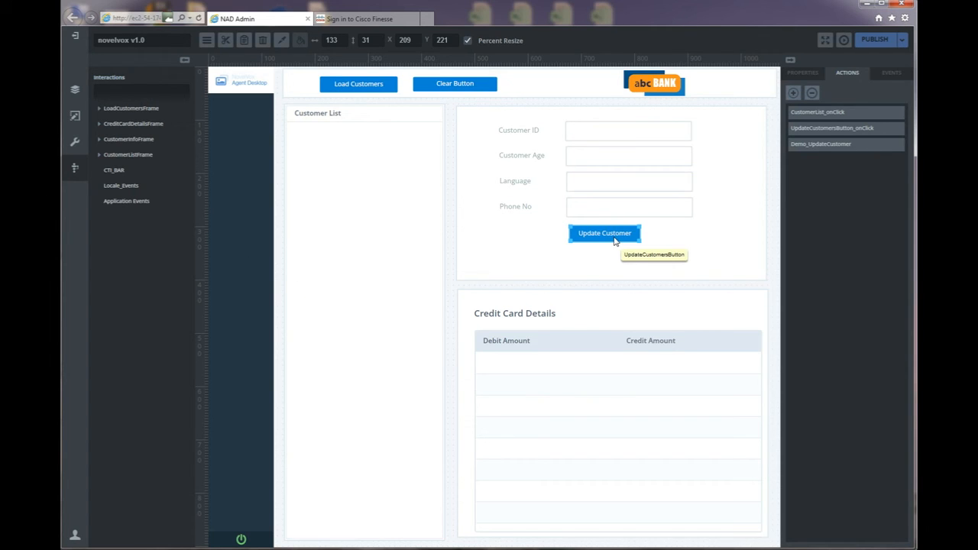
Add a second Hide visibility interaction triggered by the ClearDataButton click.
click(794, 94)
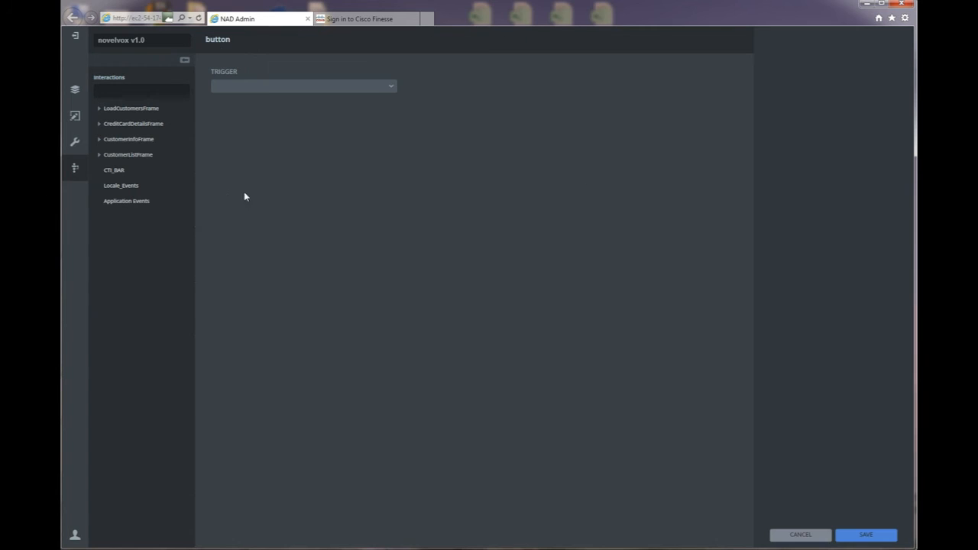
click(99, 110)
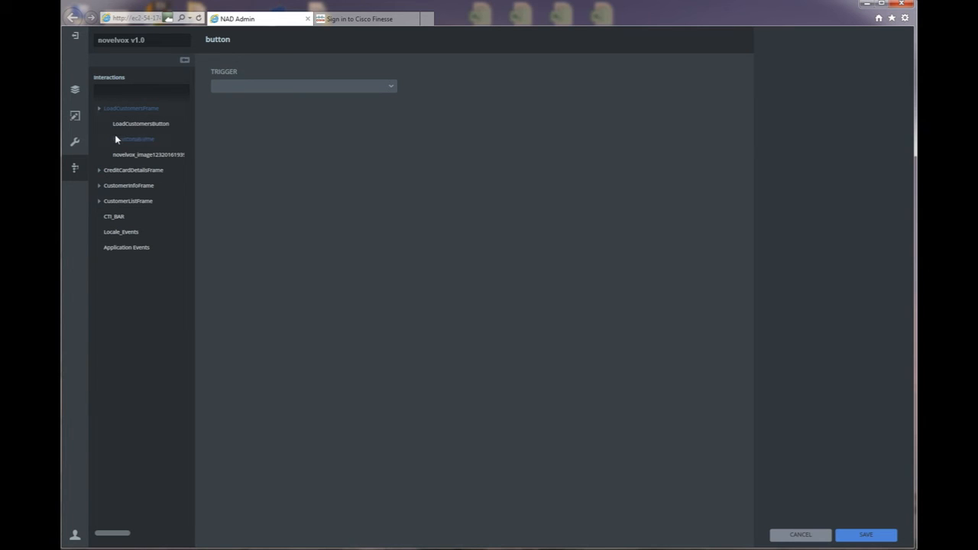
click(136, 141)
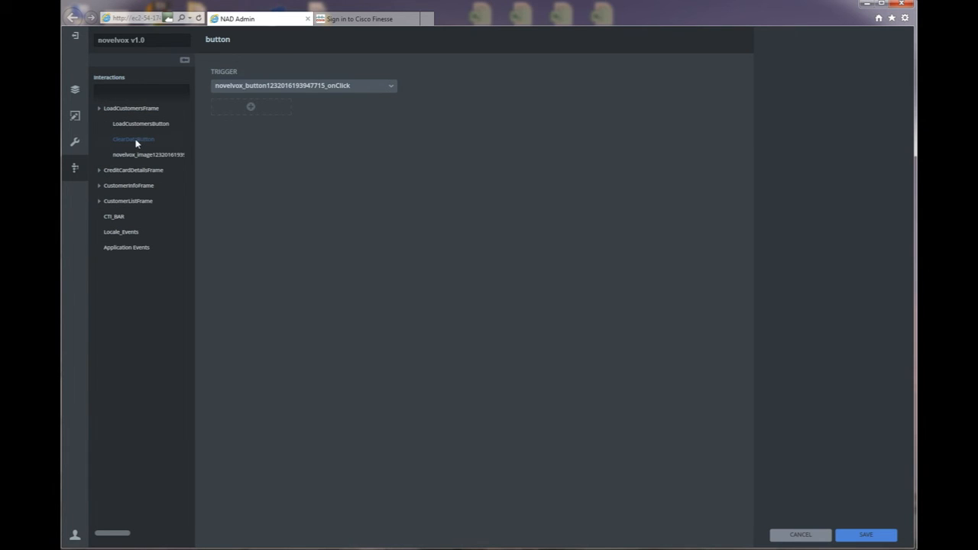
click(250, 108)
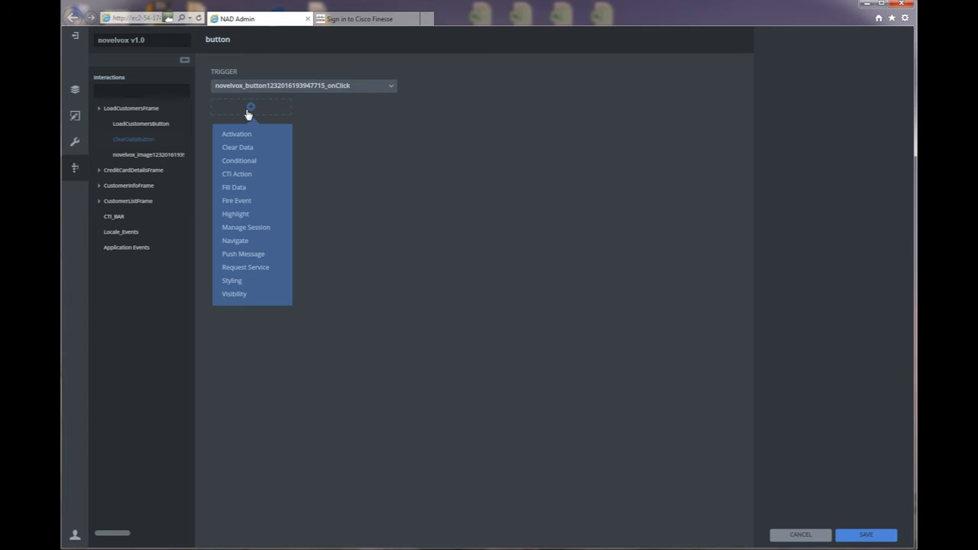
click(236, 294)
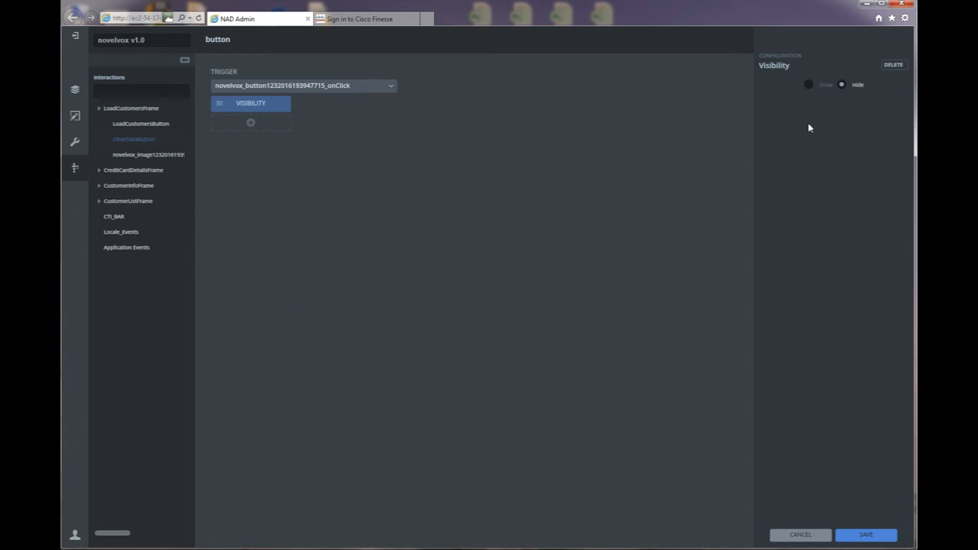
click(865, 537)
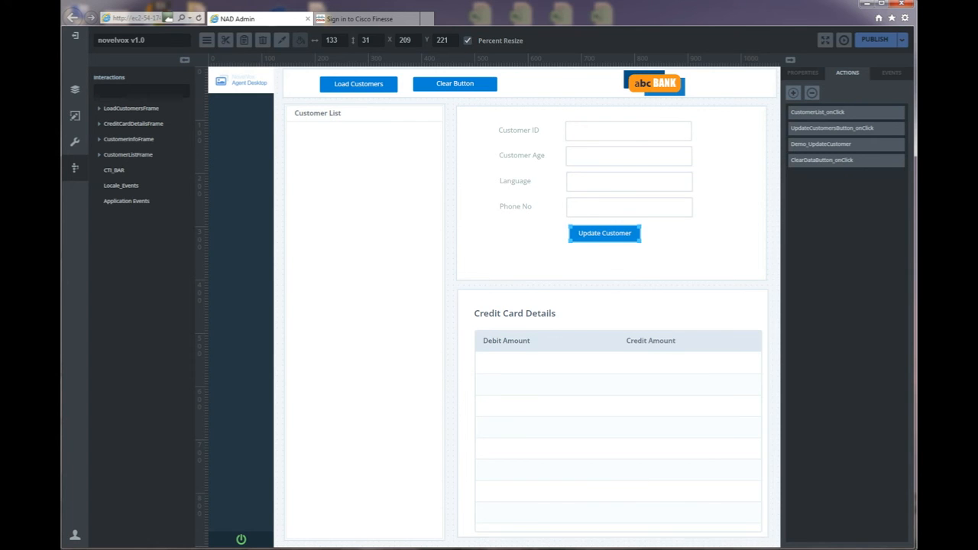
key(alt+Tab)
scroll(396, 386, down, 10)
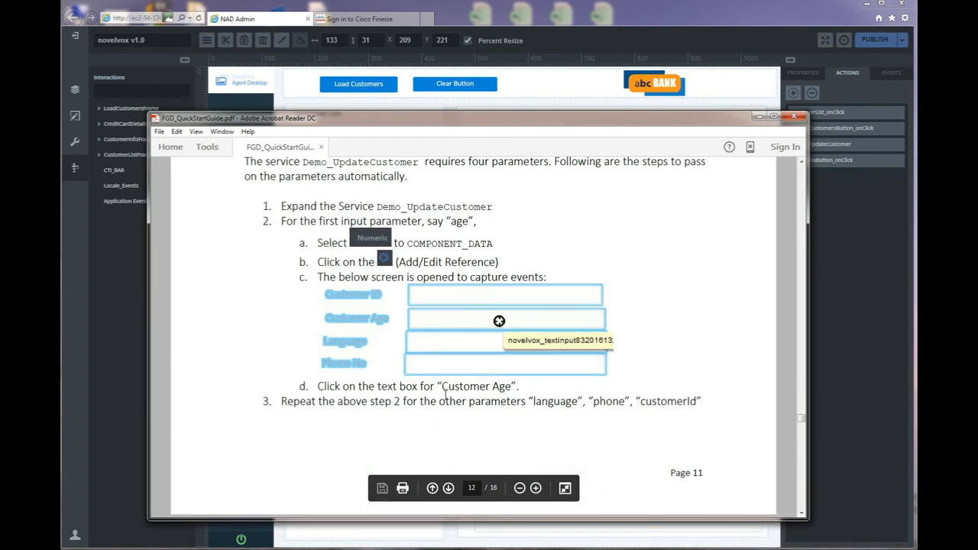
scroll(396, 386, down, 3)
scroll(343, 373, down, 8)
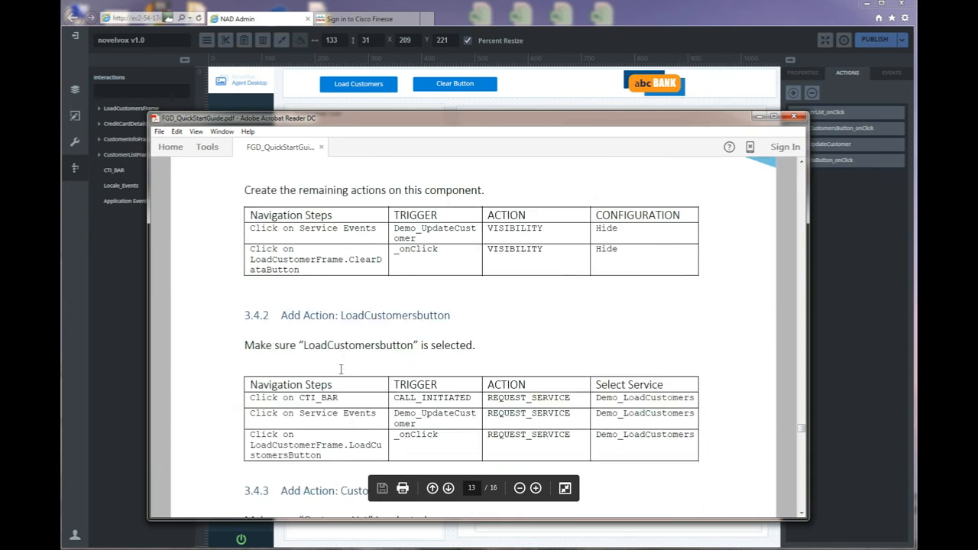
scroll(342, 373, down, 1)
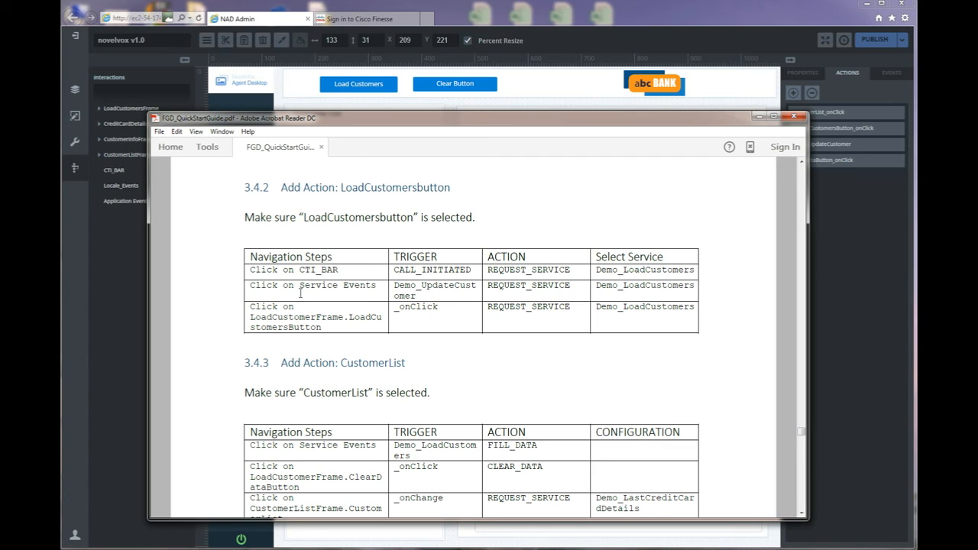
On Load Customers, make the CTI_BAR CALL_INITIATED event request Demo_LoadCustomers.
click(523, 19)
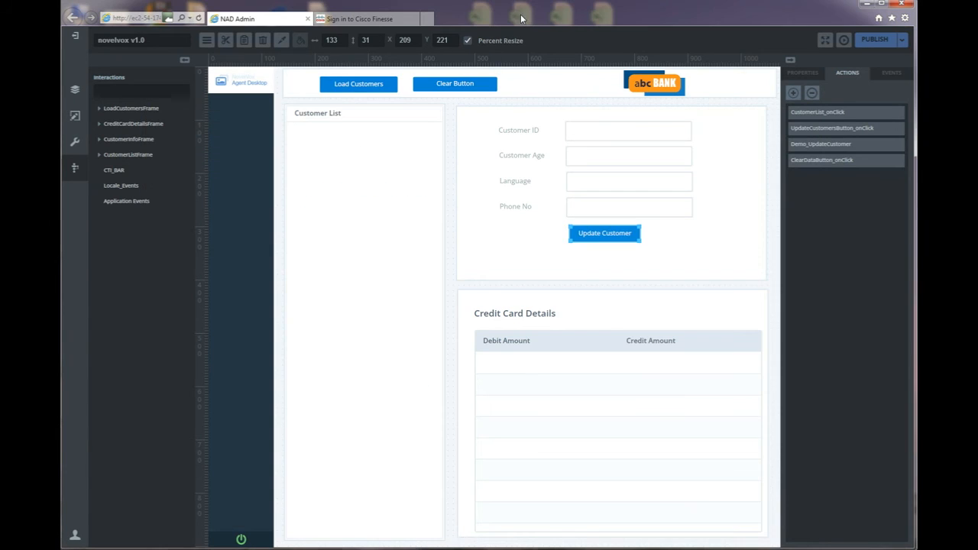
click(353, 89)
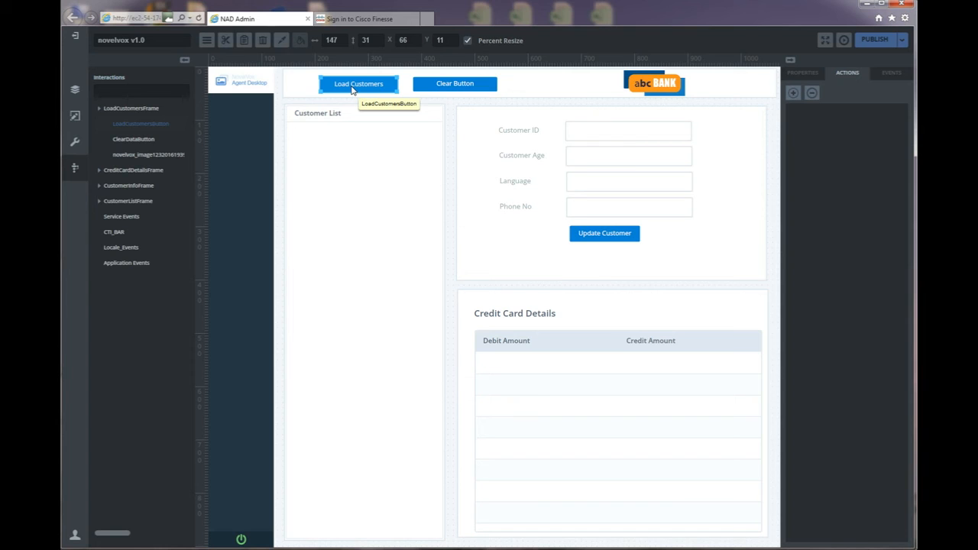
click(792, 93)
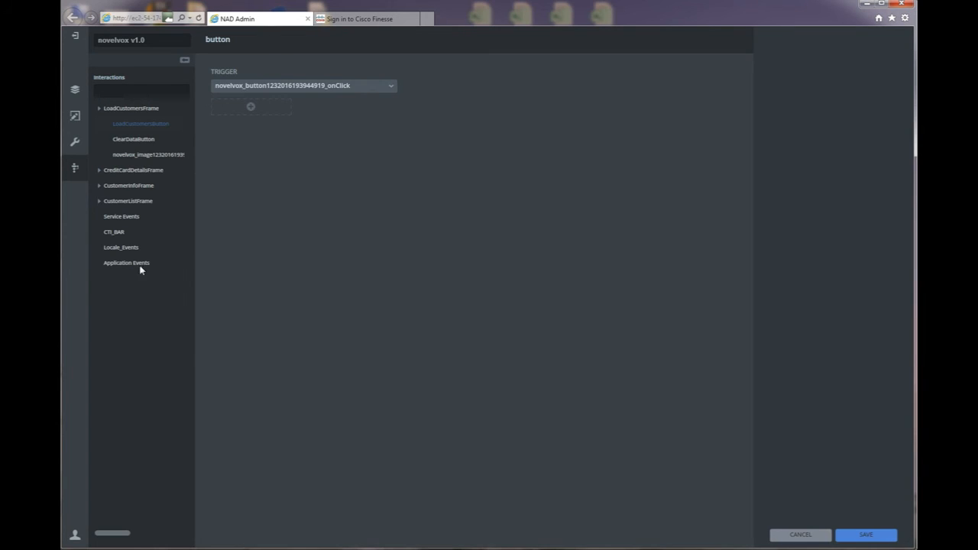
click(117, 232)
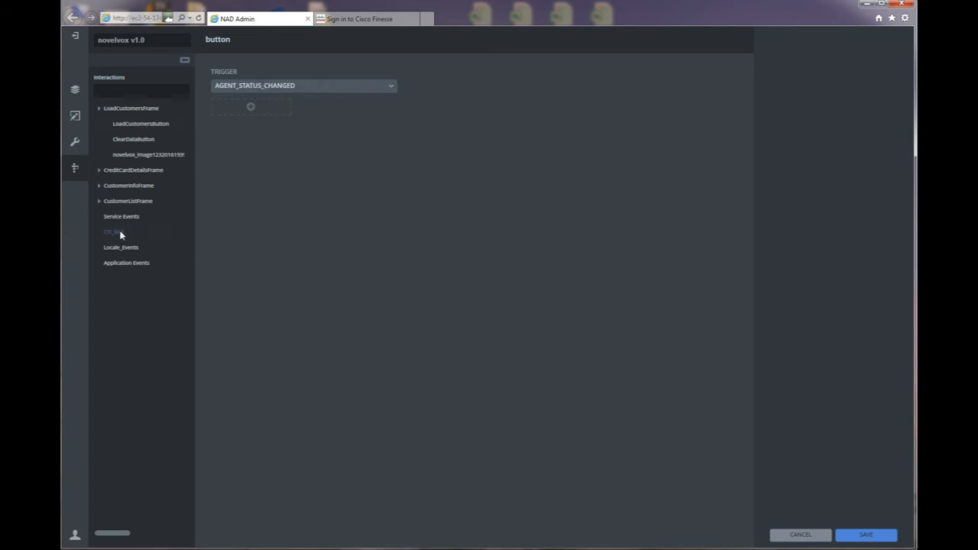
click(390, 86)
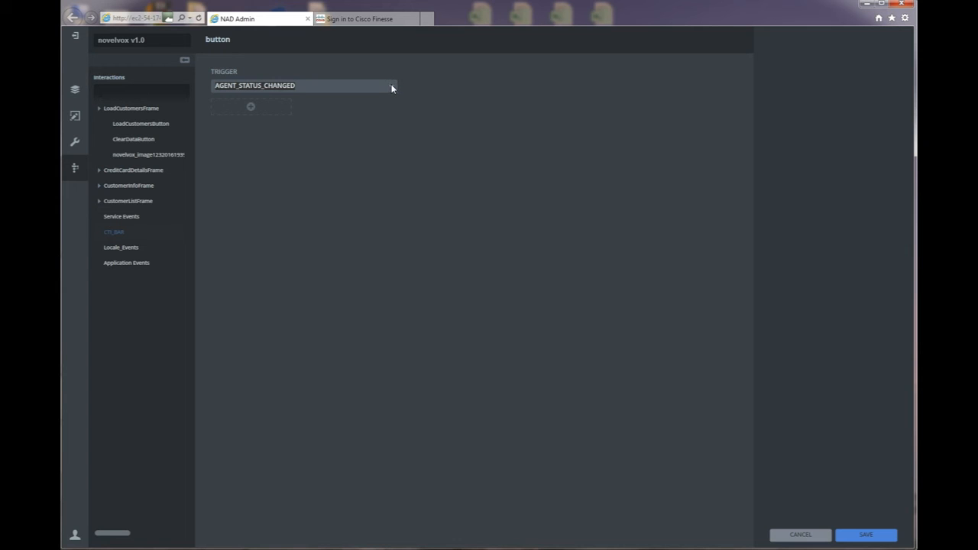
click(392, 89)
drag(394, 122, 388, 181)
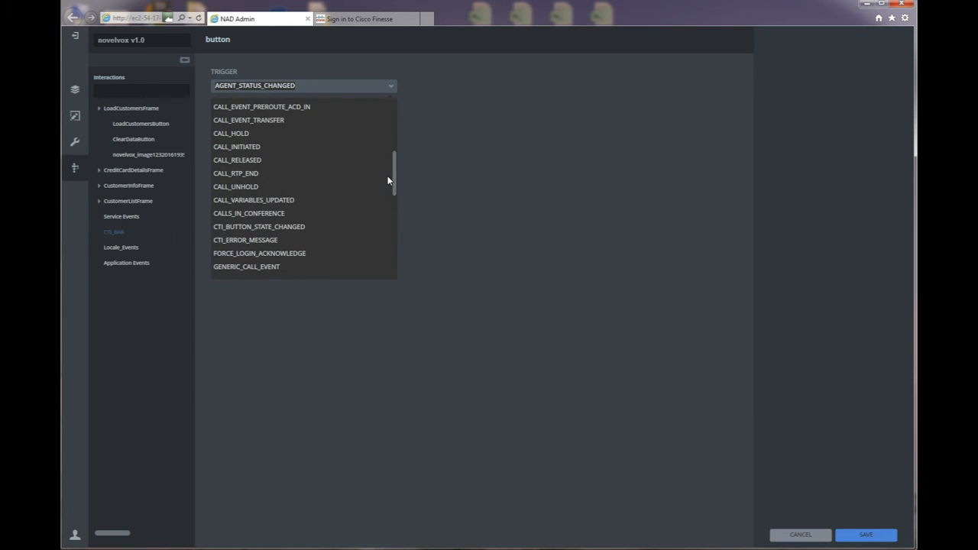
click(252, 152)
click(251, 108)
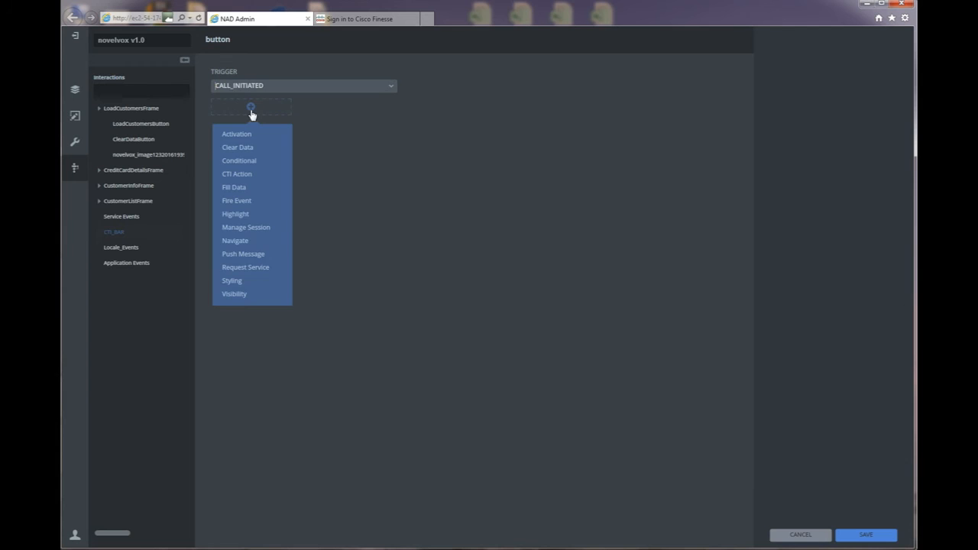
click(257, 267)
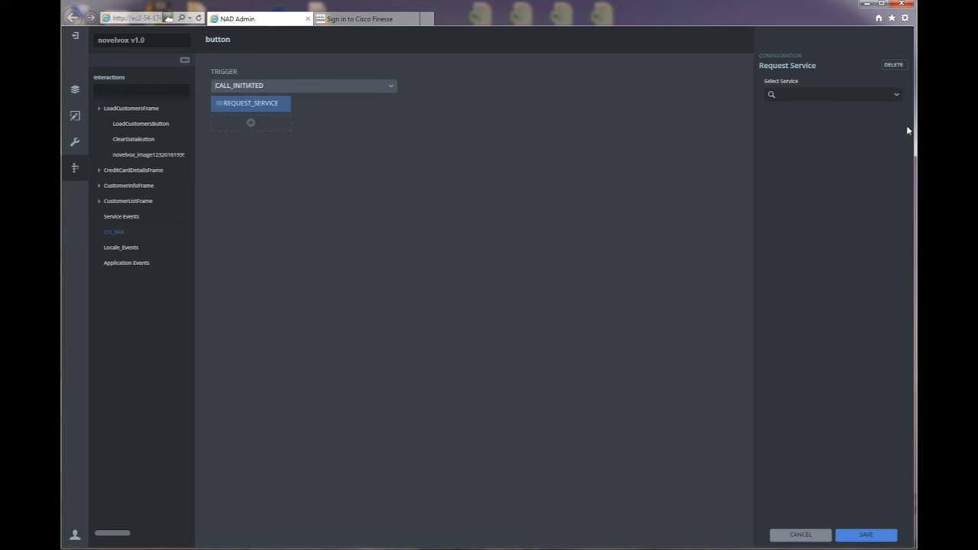
click(896, 96)
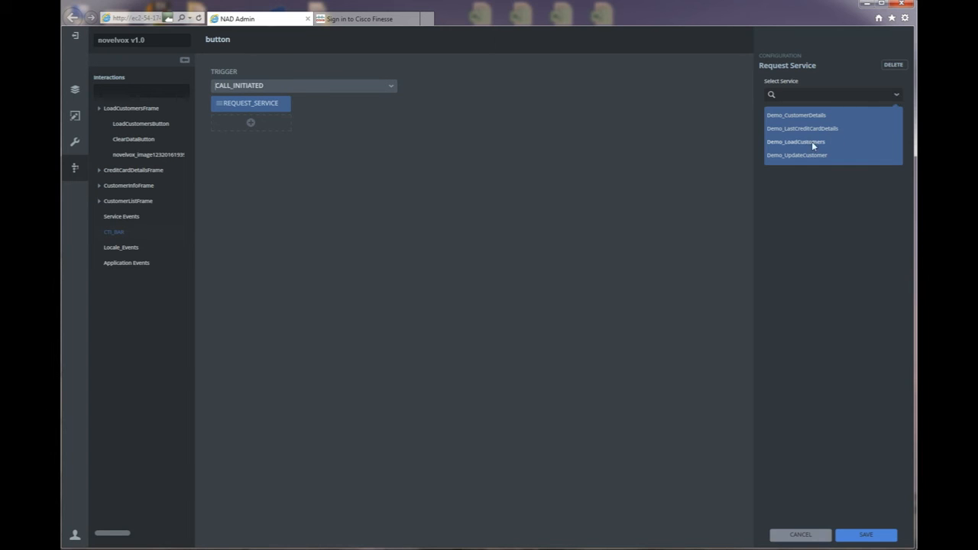
click(812, 142)
click(879, 534)
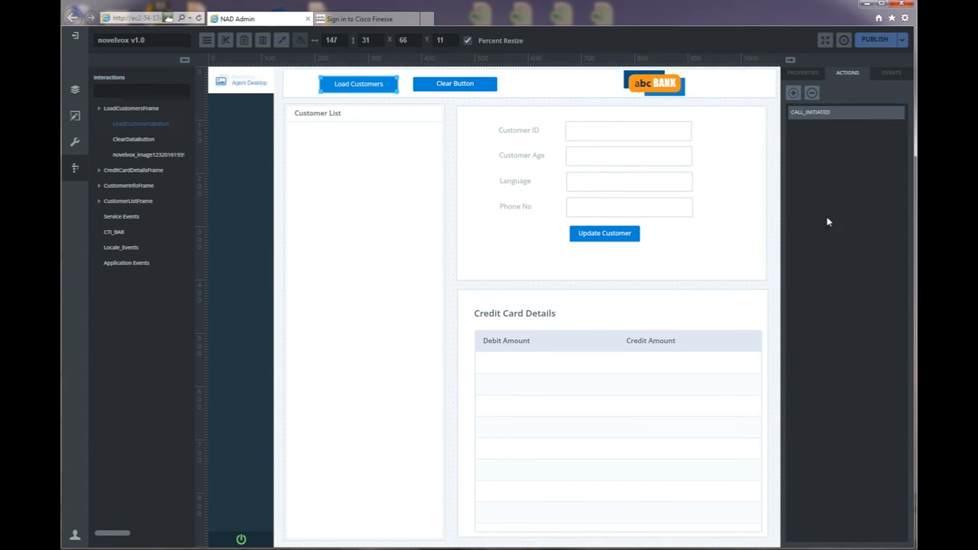
Add a Demo_UpdateCustomer service event interaction that also requests Demo_LoadCustomers.
click(127, 223)
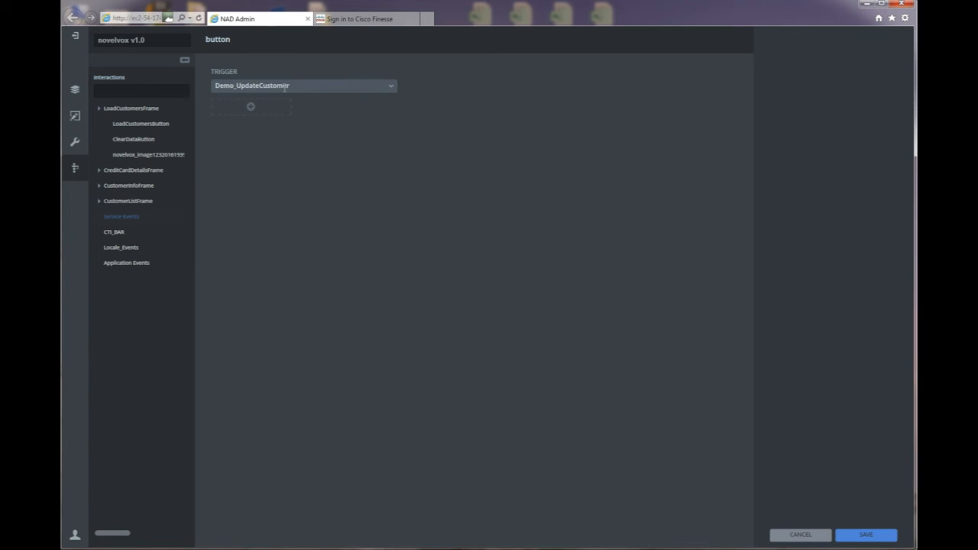
click(250, 108)
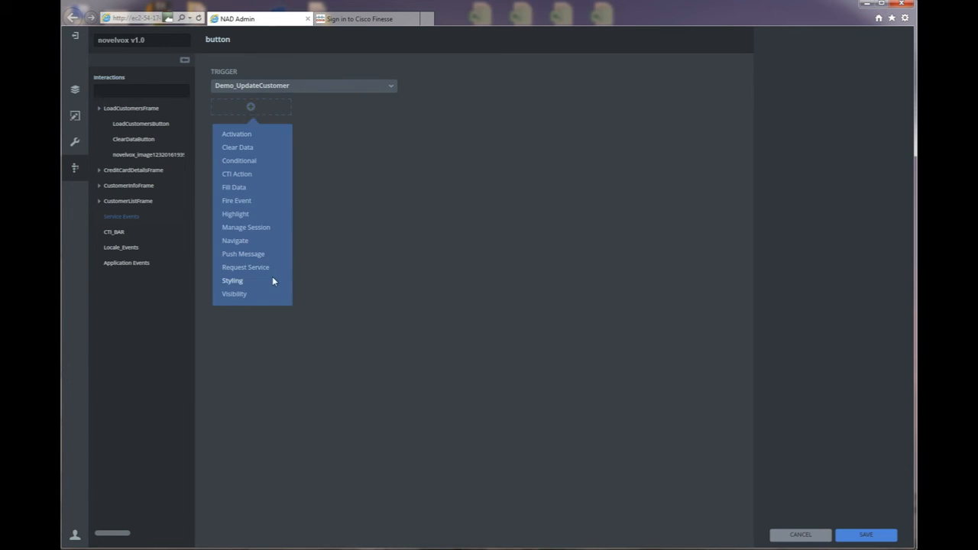
click(246, 267)
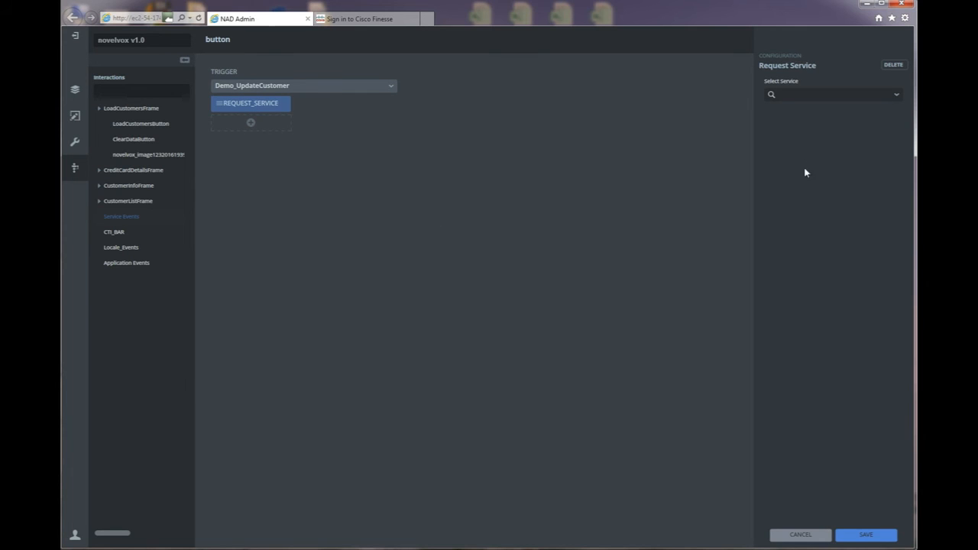
click(897, 96)
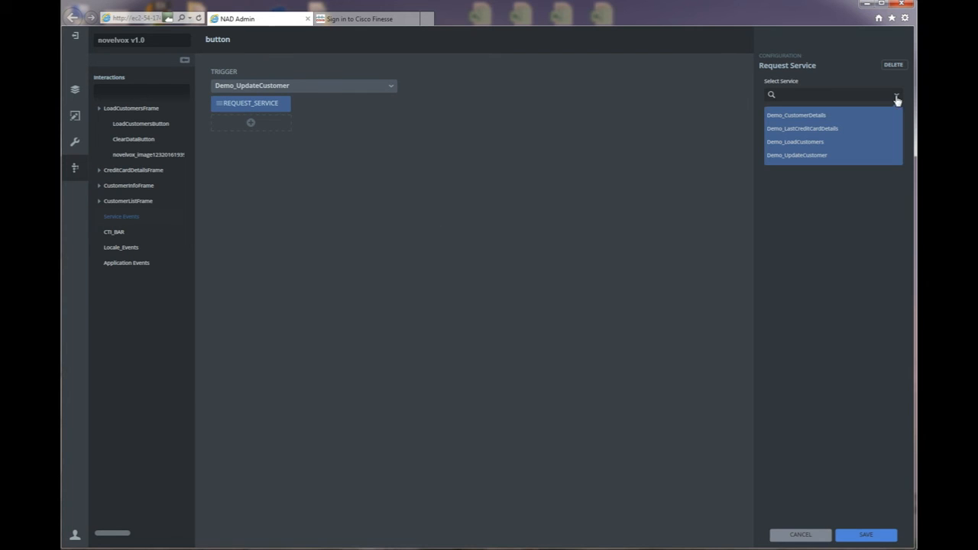
click(792, 144)
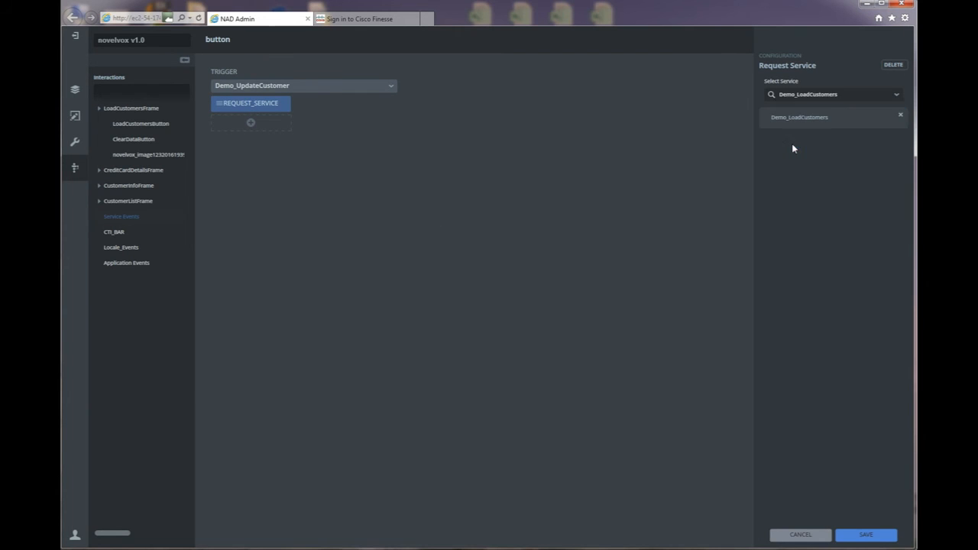
click(883, 534)
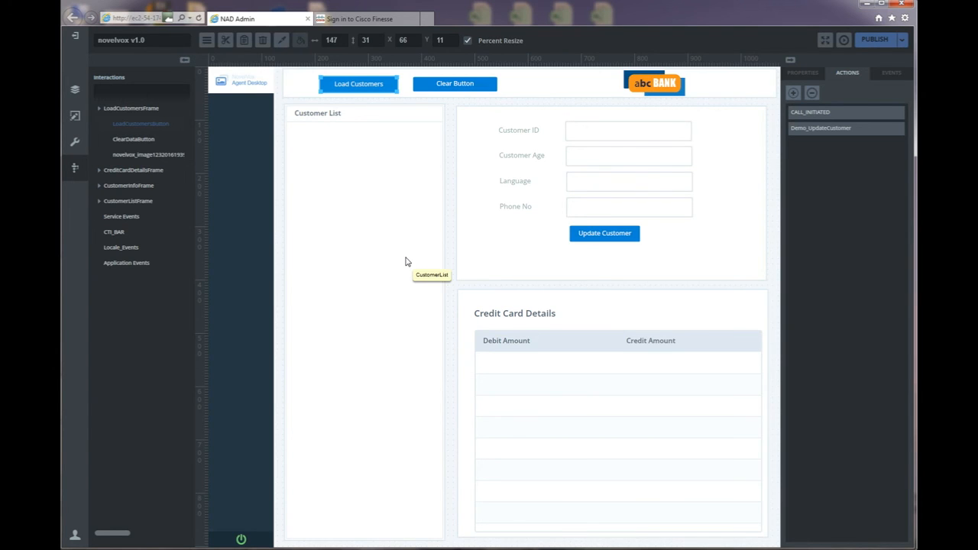
Add a LoadCustomersButton onClick interaction requesting Demo_LoadCustomers and save it.
click(794, 94)
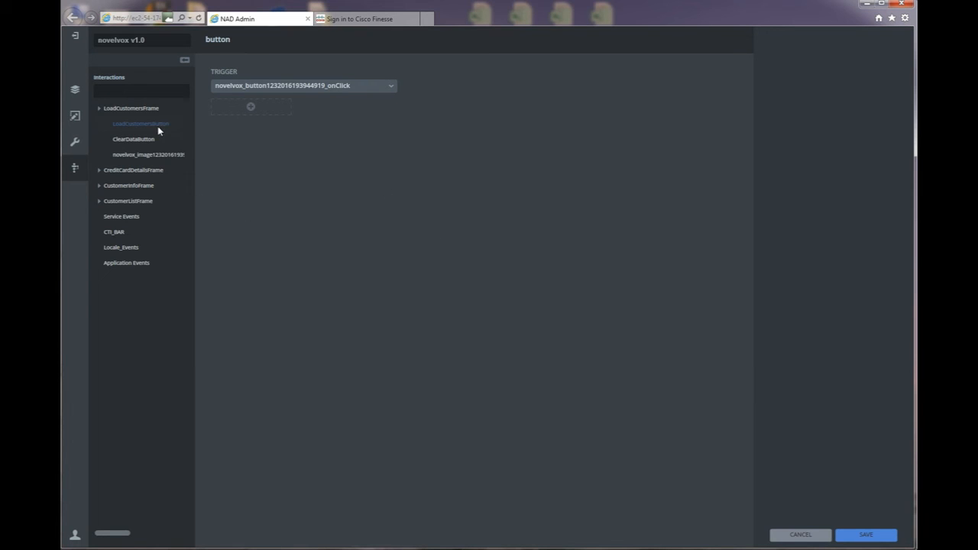
click(251, 107)
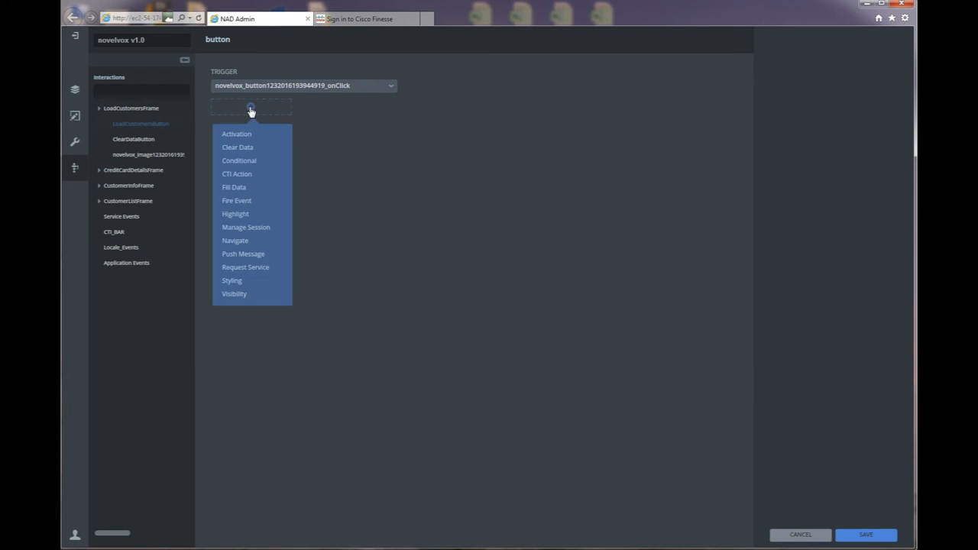
click(254, 265)
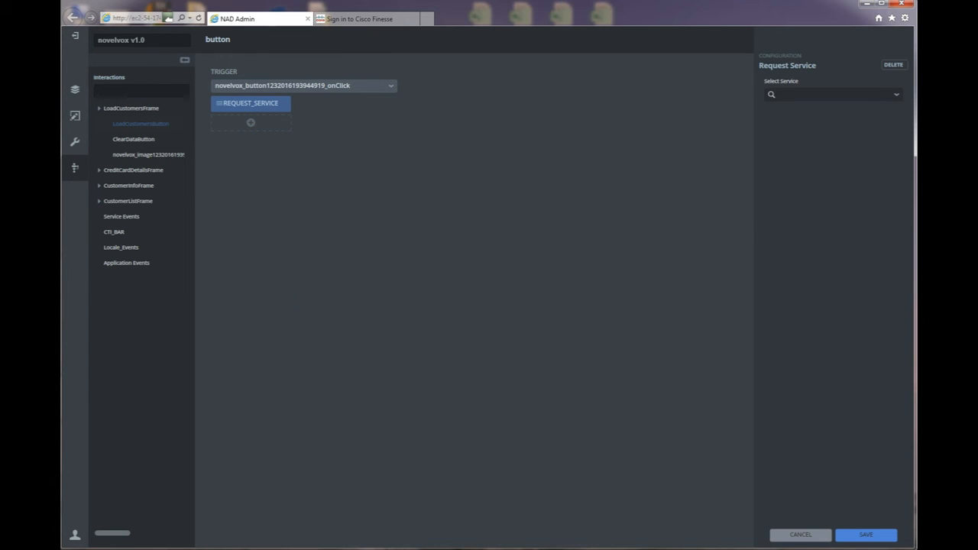
click(897, 96)
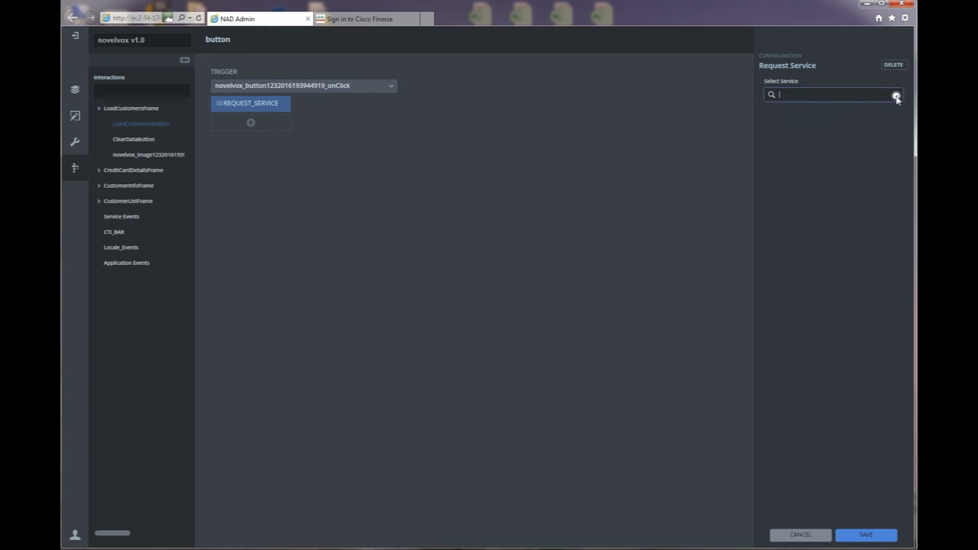
click(894, 98)
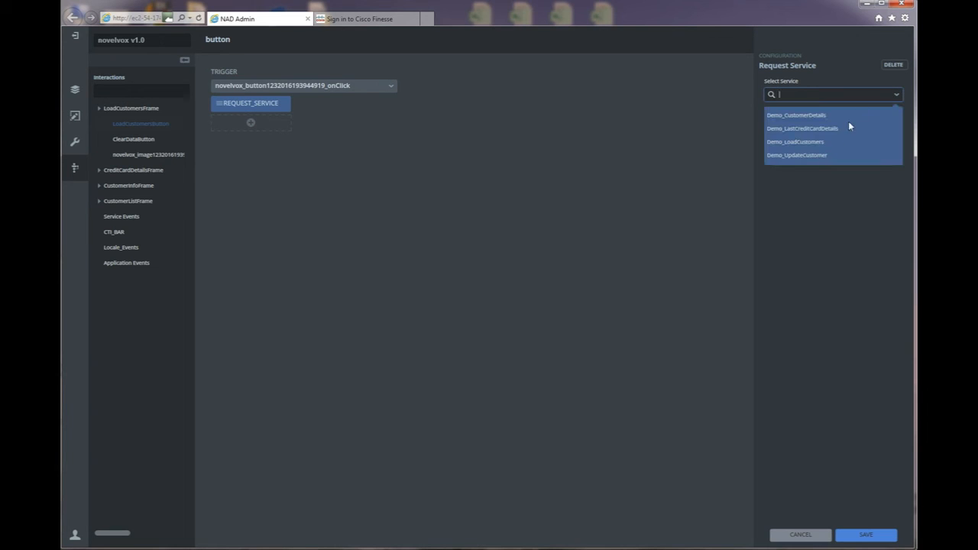
click(799, 142)
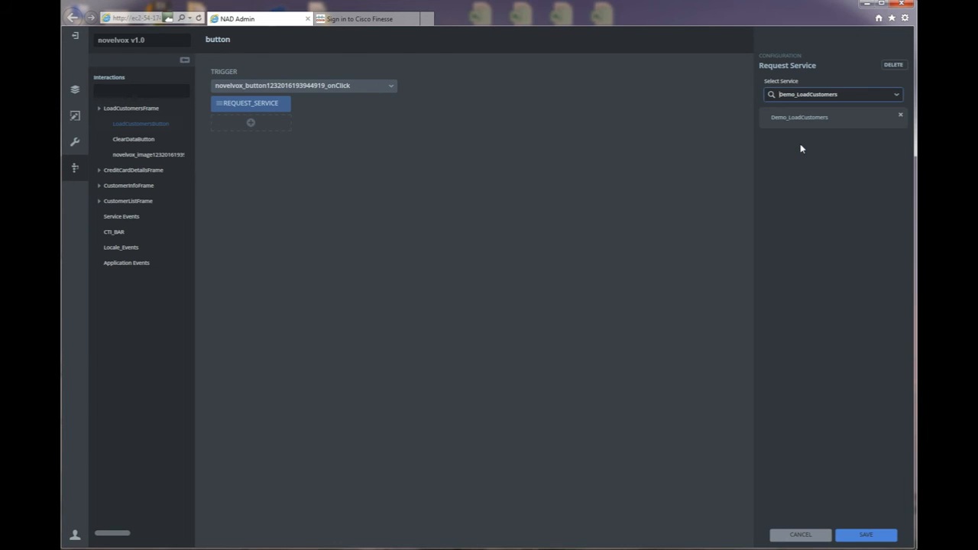
click(861, 537)
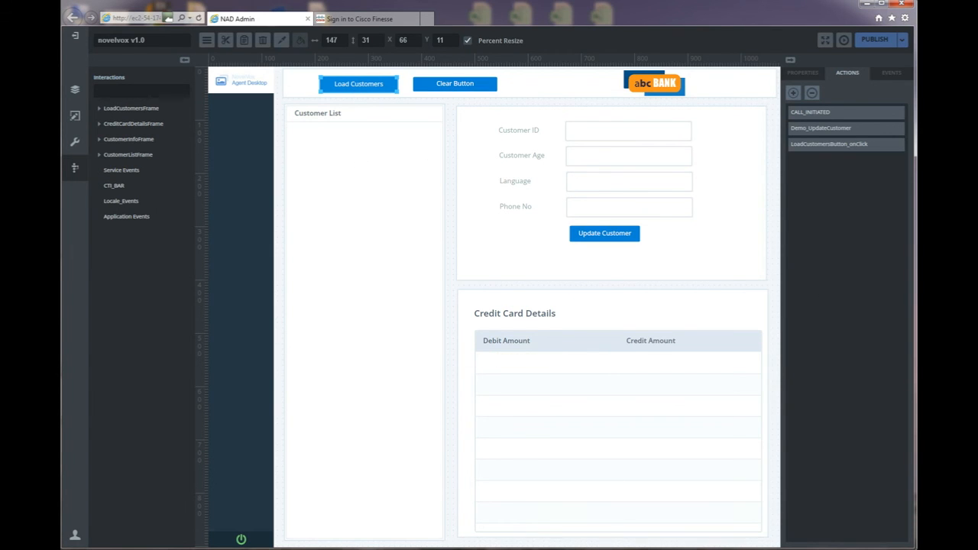
key(alt+Tab)
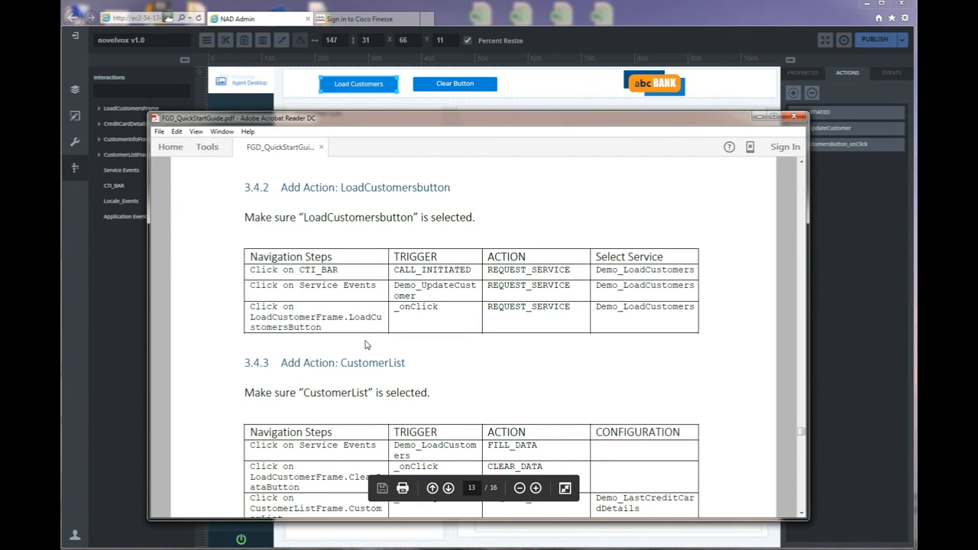
Read guide section 3.4.3 Add Action: CustomerList, then select the Customer List panel.
scroll(365, 341, down, 3)
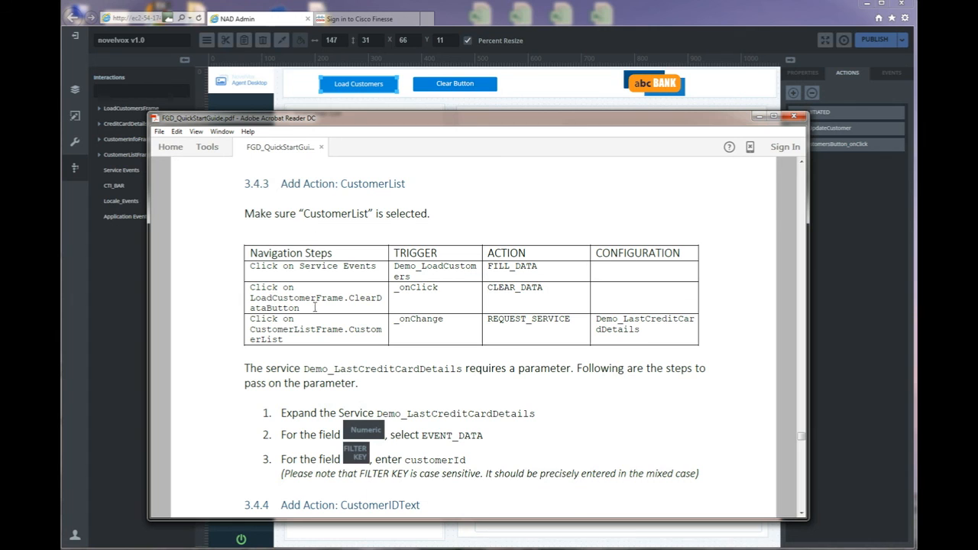
click(599, 16)
click(332, 164)
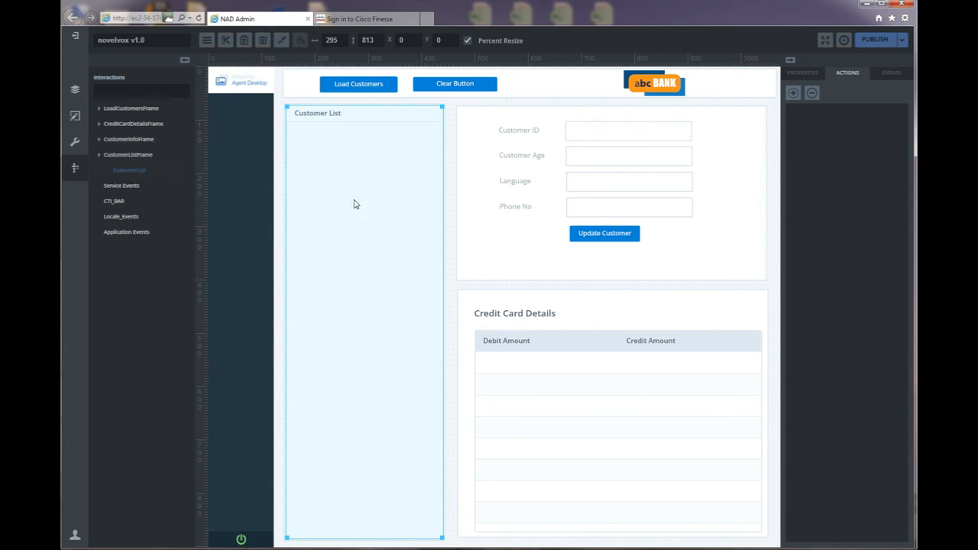
Add a Demo_LoadCustomers service event interaction that runs Fill Data on the Customer List.
click(793, 94)
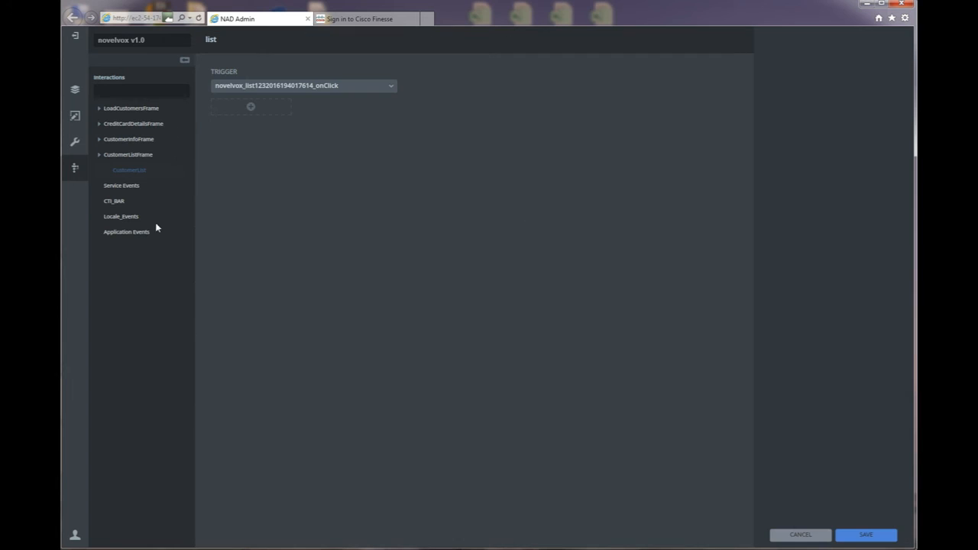
click(120, 188)
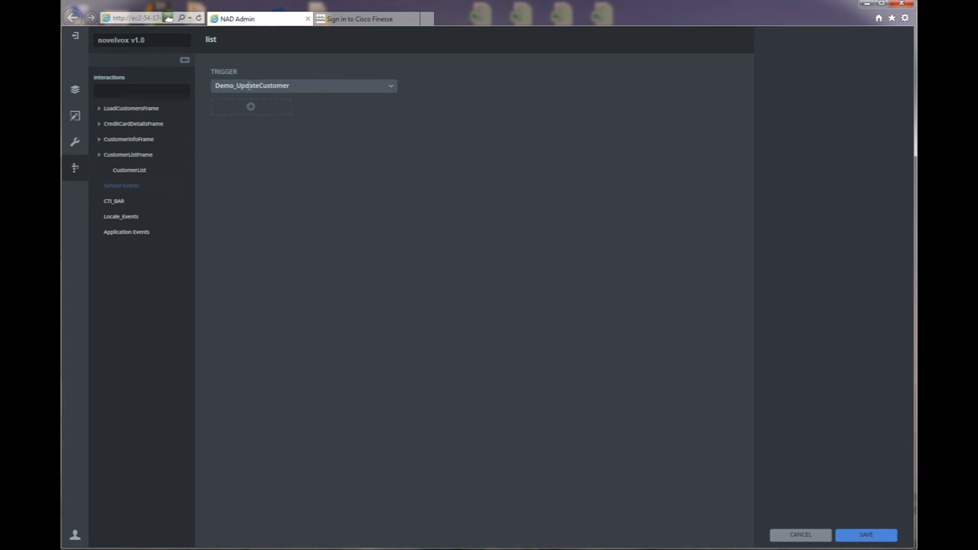
click(388, 87)
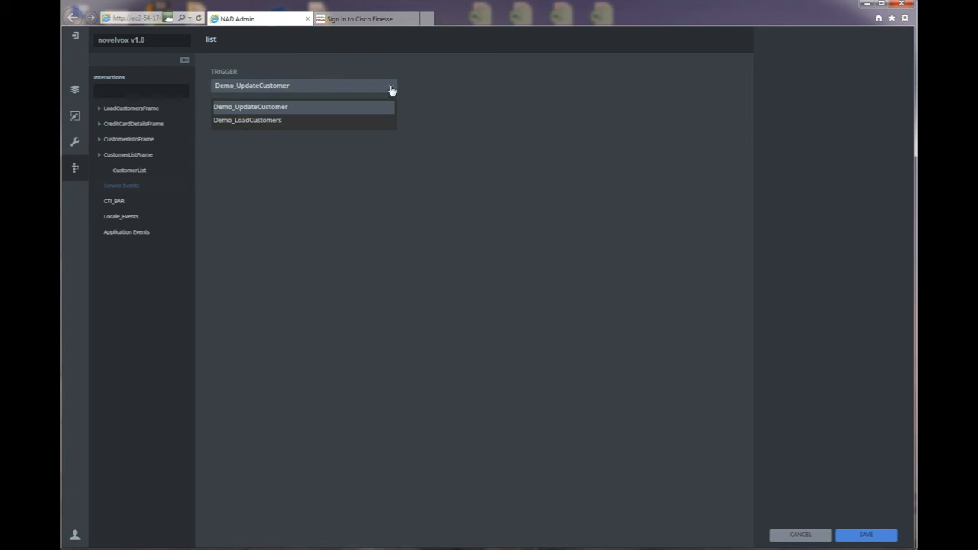
click(272, 121)
click(252, 107)
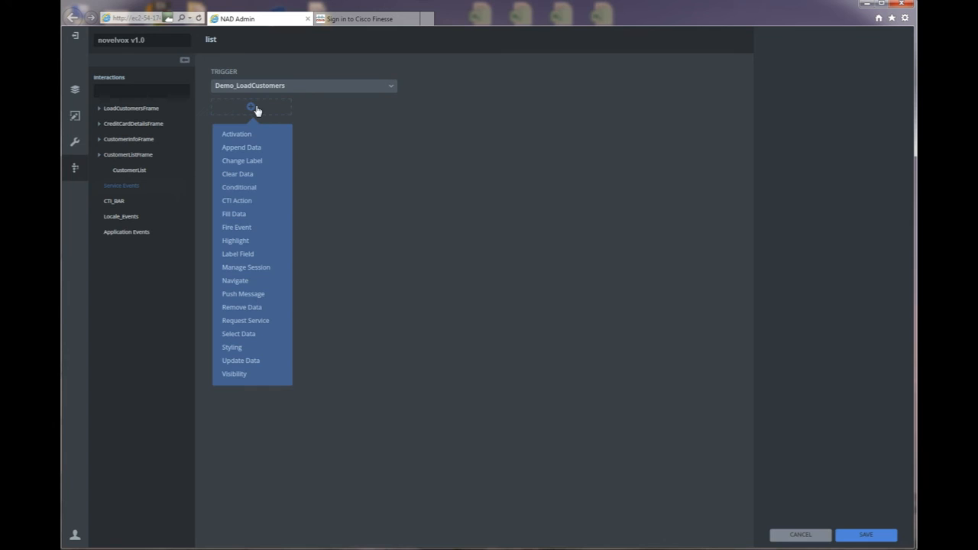
click(245, 214)
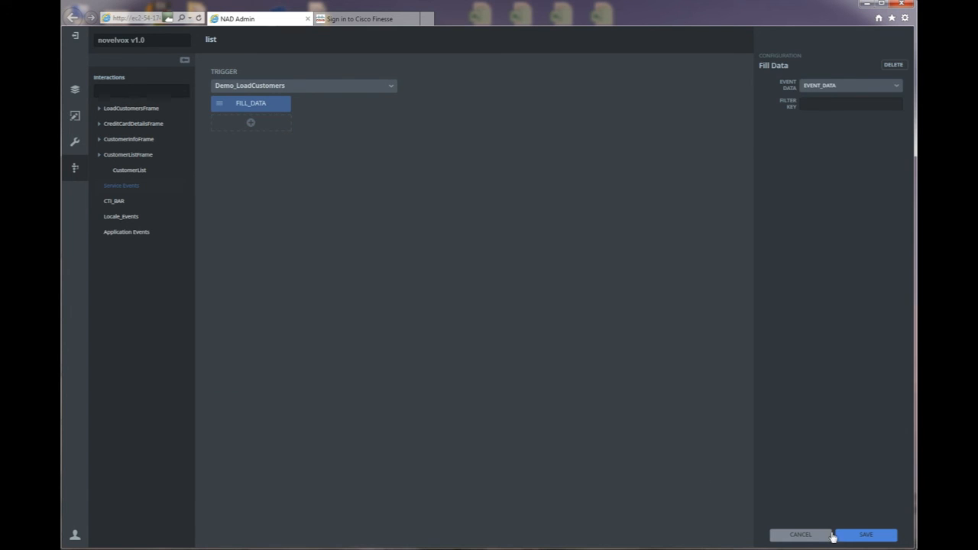
click(862, 535)
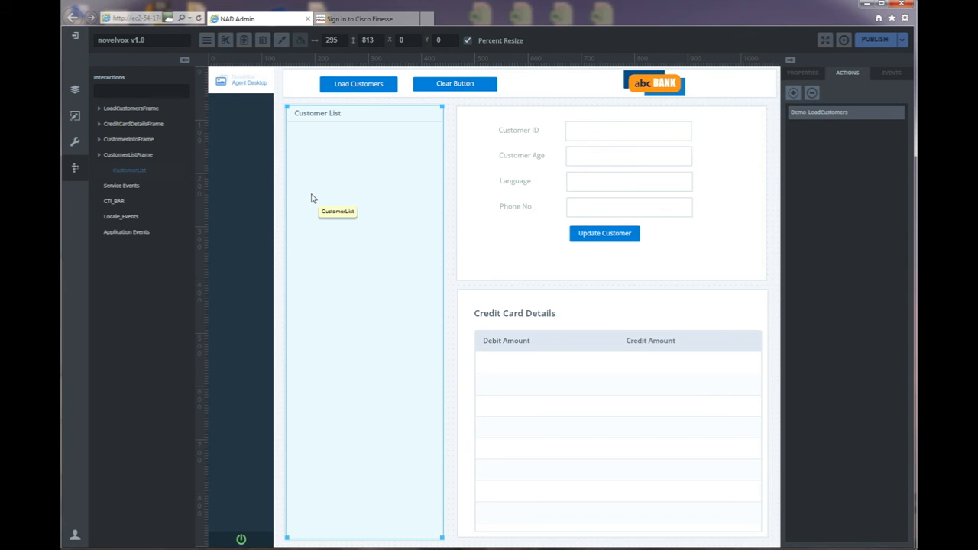
Add a ClearDataButton onClick interaction that runs Clear Data on the Customer List.
click(794, 93)
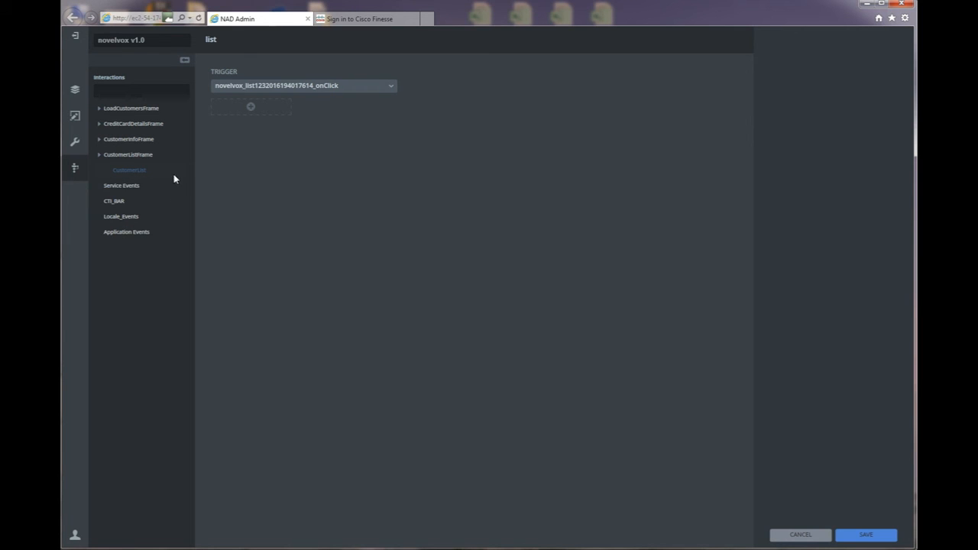
click(99, 110)
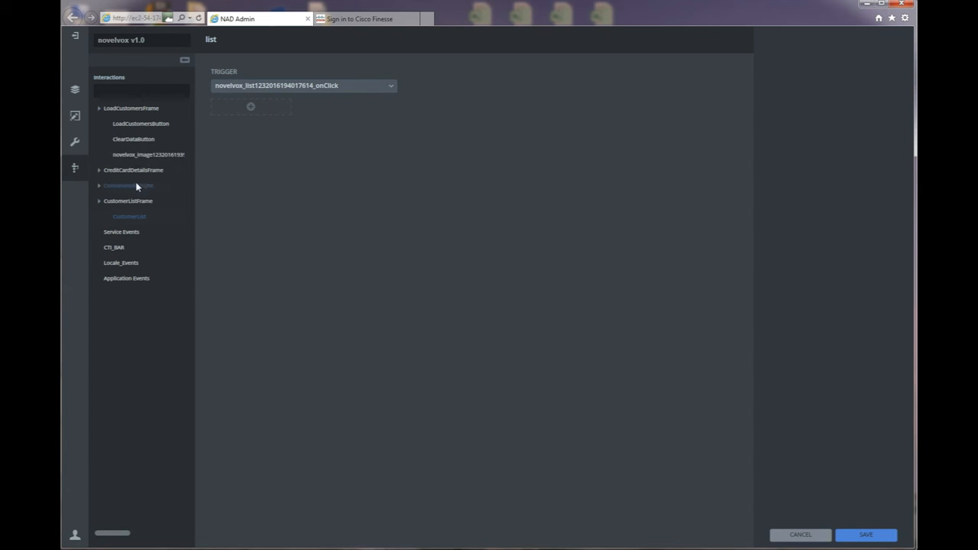
click(142, 145)
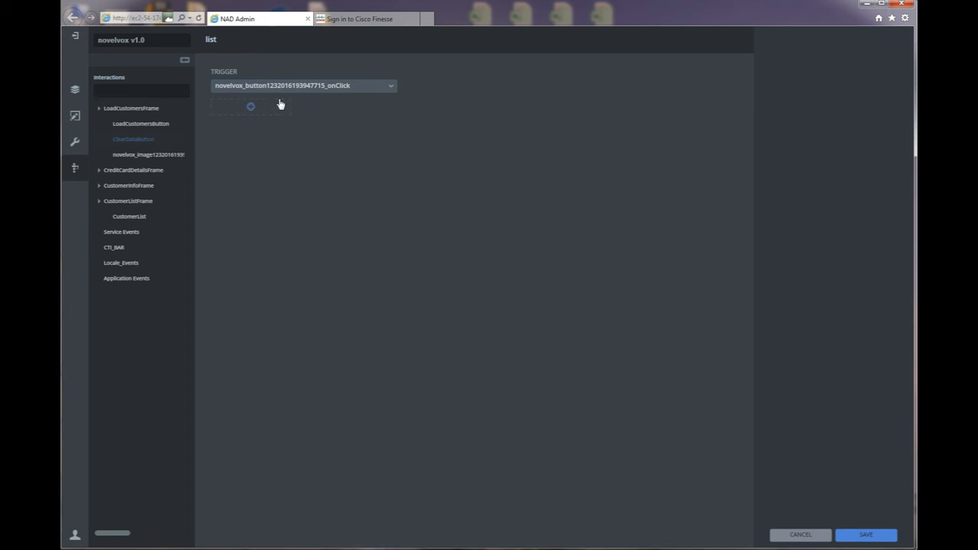
click(255, 109)
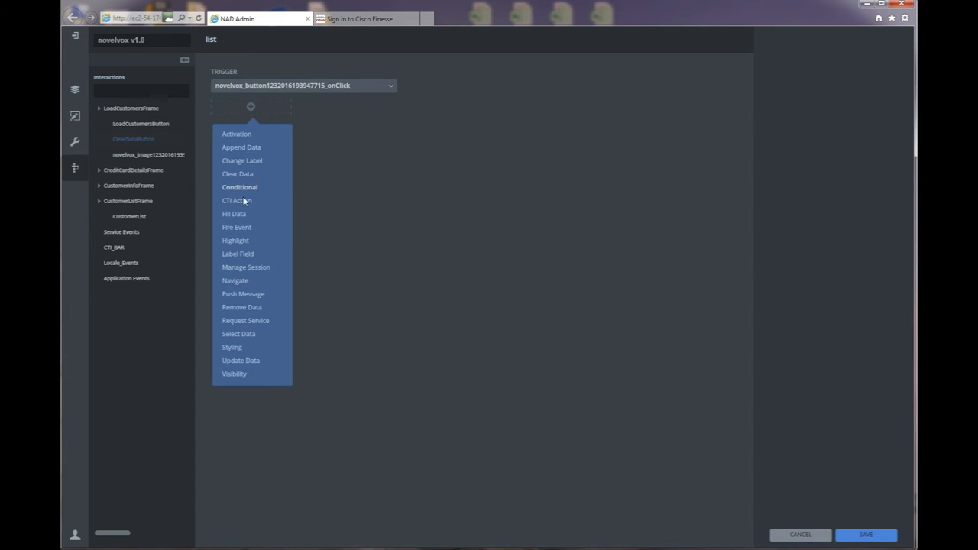
click(230, 177)
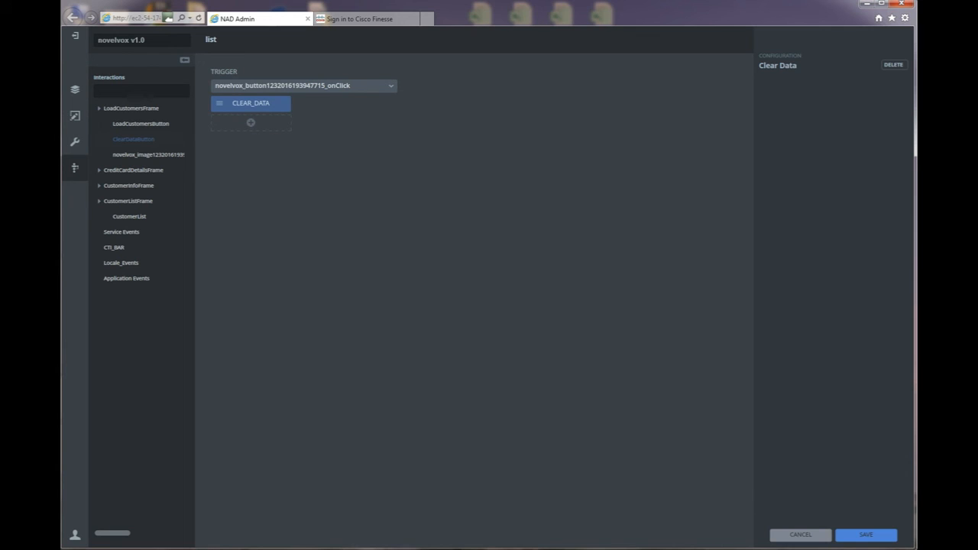
click(879, 538)
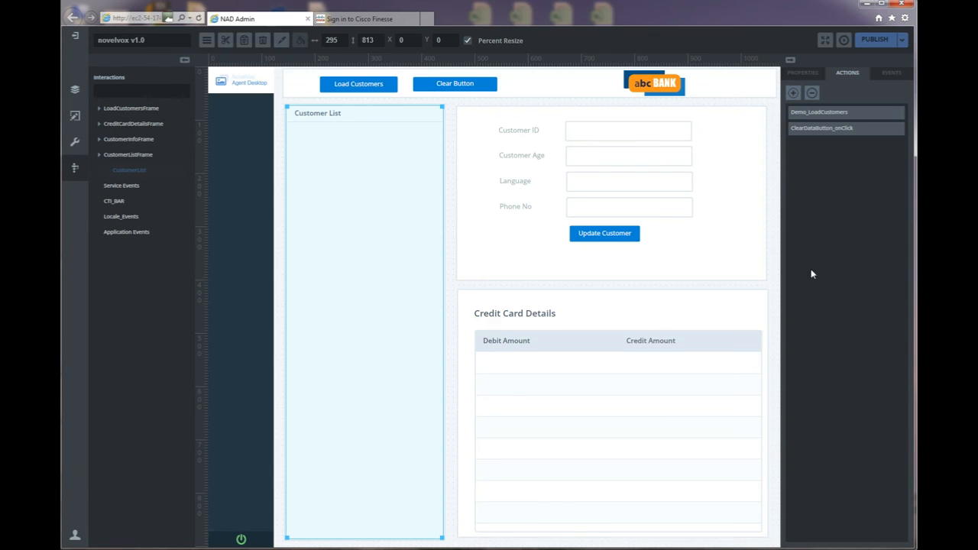
click(794, 93)
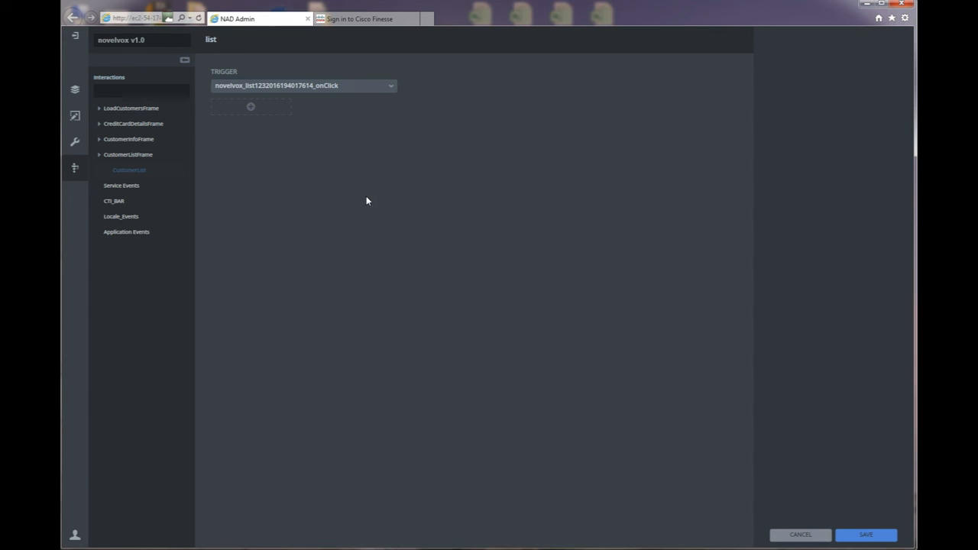
Make the CustomerList onChange trigger request Demo_LastCreditCardDetails and save it.
click(392, 86)
click(341, 121)
click(251, 109)
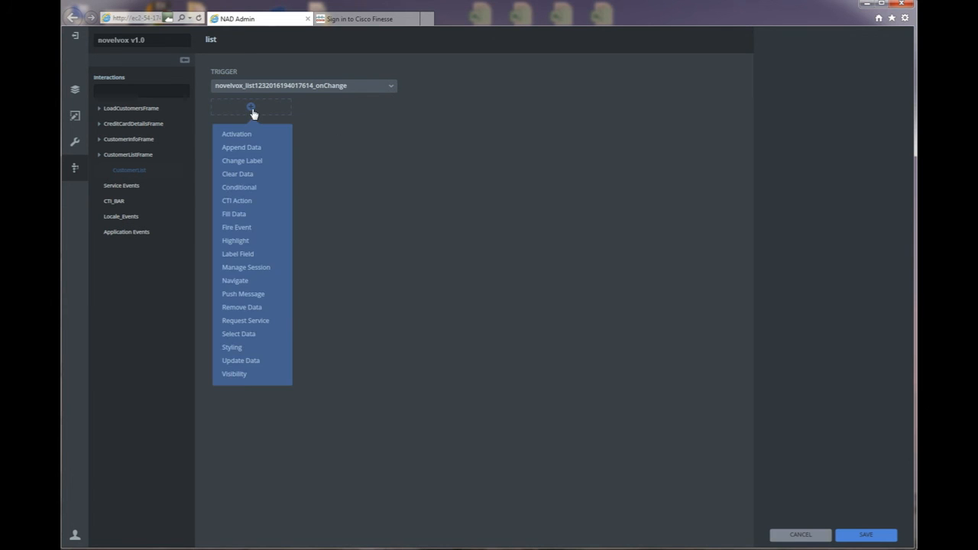
click(246, 321)
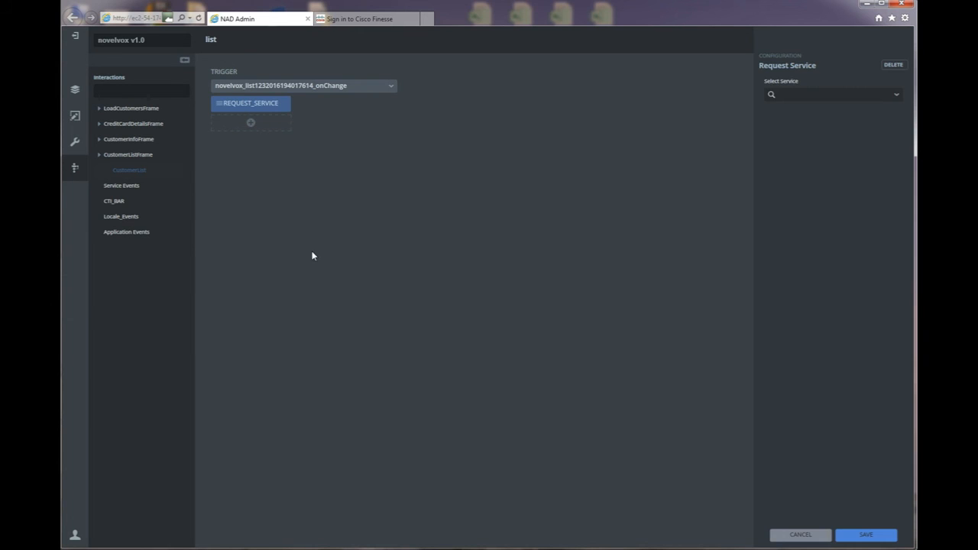
click(897, 97)
click(896, 97)
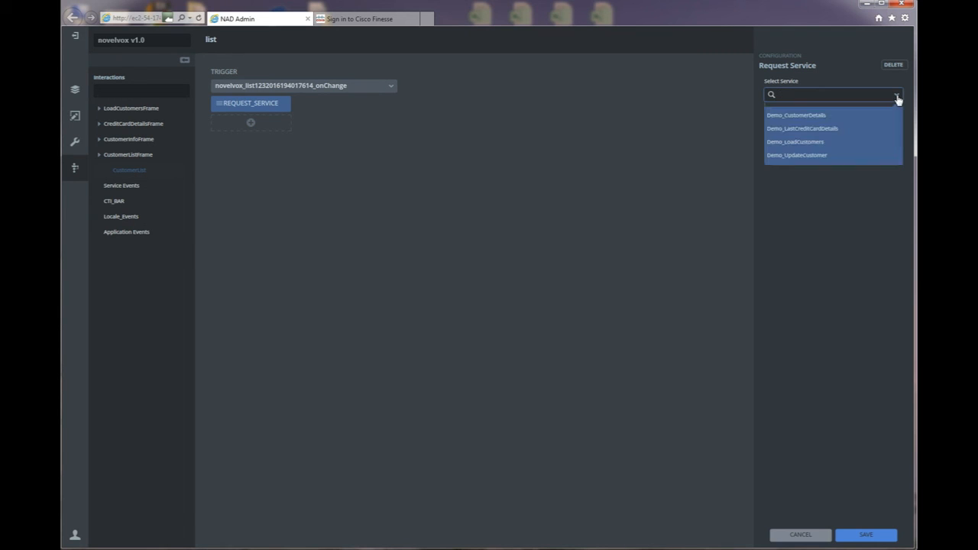
click(801, 129)
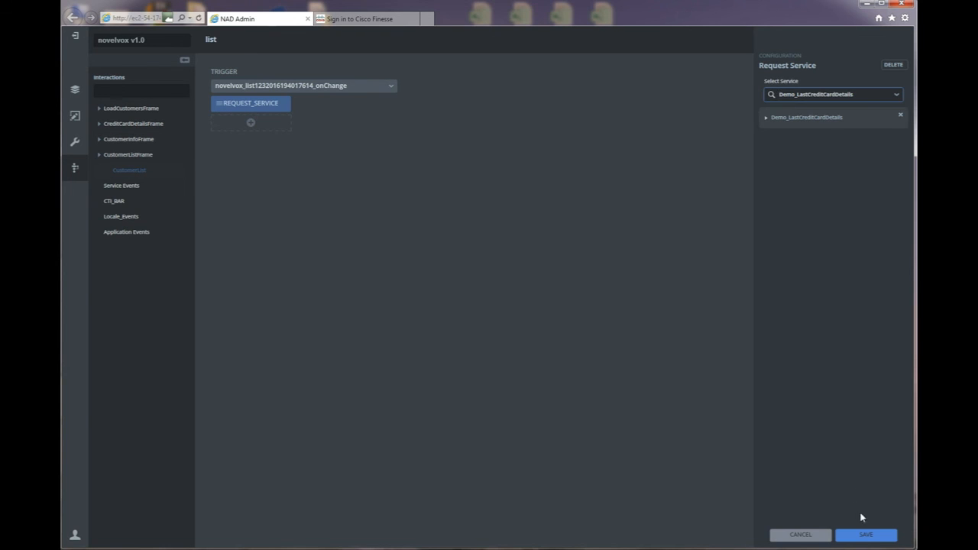
click(866, 534)
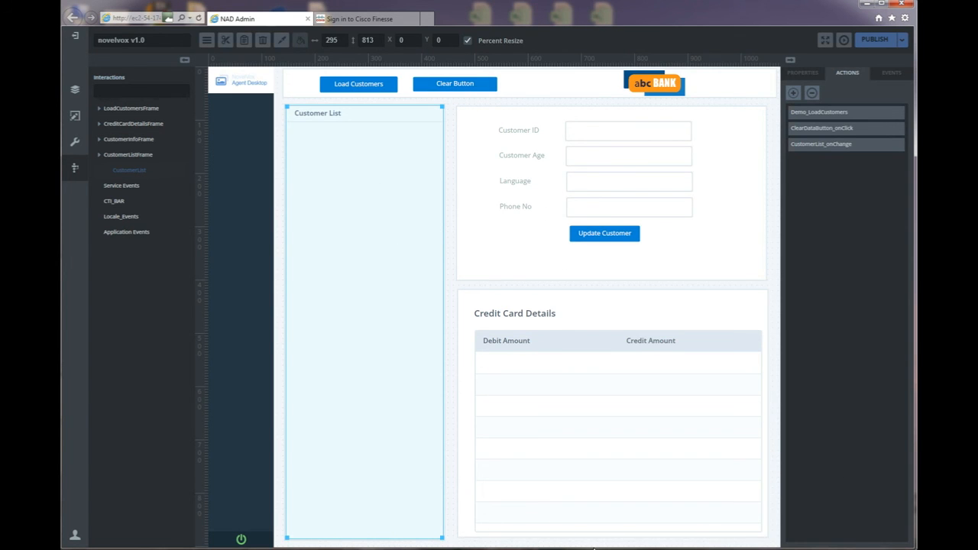
click(459, 547)
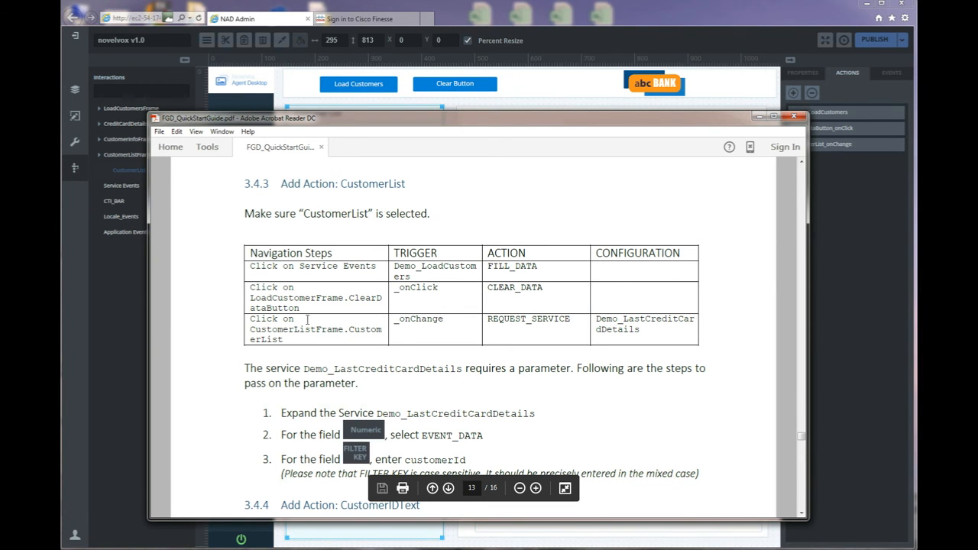
Scroll the guide past the Demo_LastCreditCardDetails parameter steps to section 3.4.4.
scroll(221, 371, down, 3)
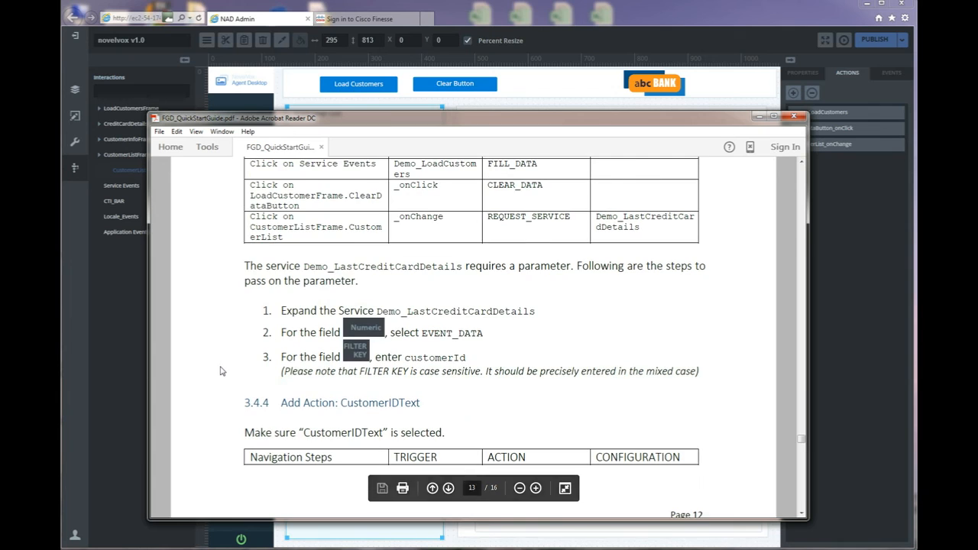
scroll(218, 373, down, 1)
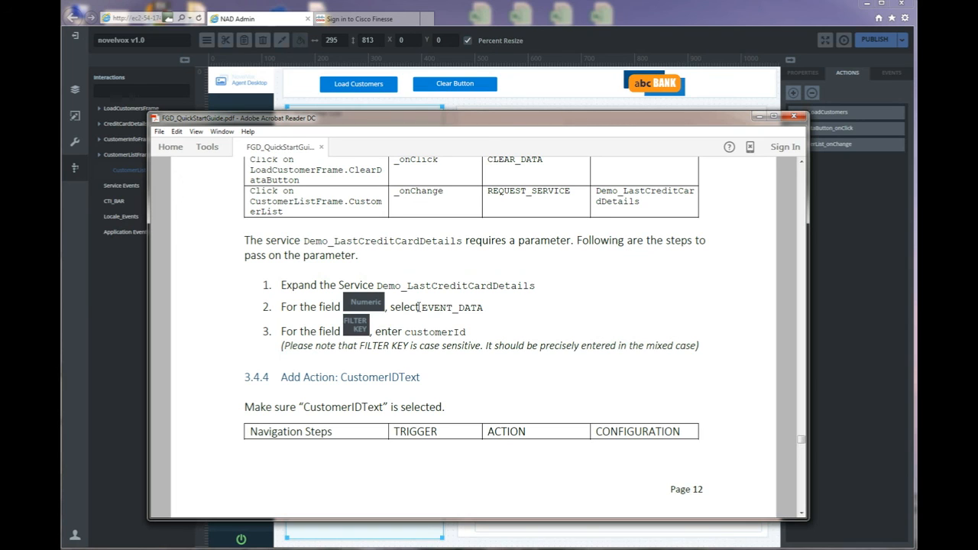
click(827, 224)
Enter customerId, copied from the guide, as the Demo_LoadCustomers Fill Data filter key.
click(832, 114)
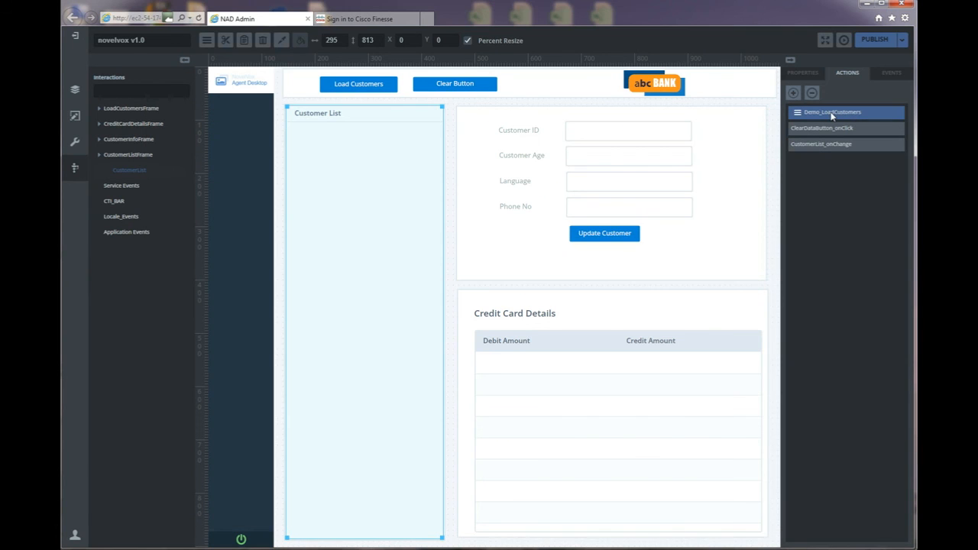
double_click(832, 114)
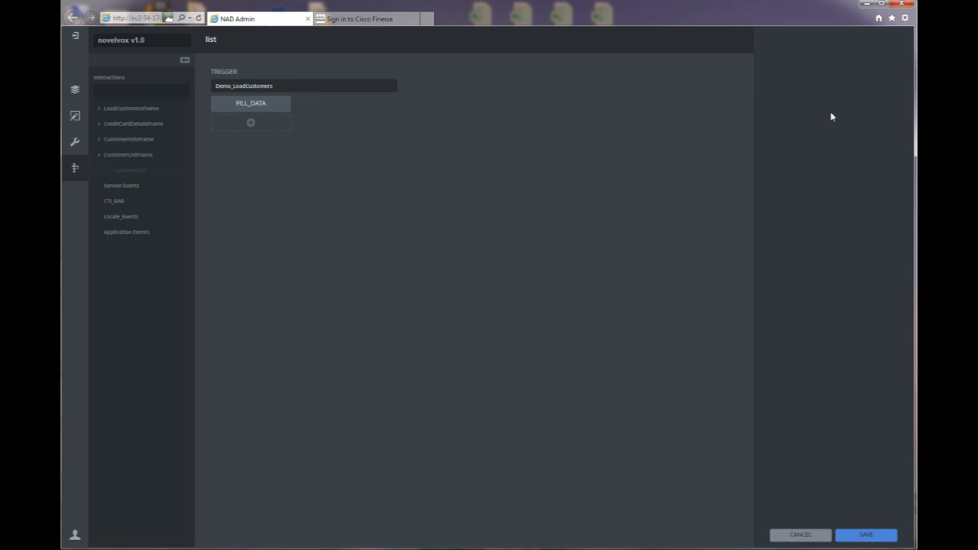
click(281, 107)
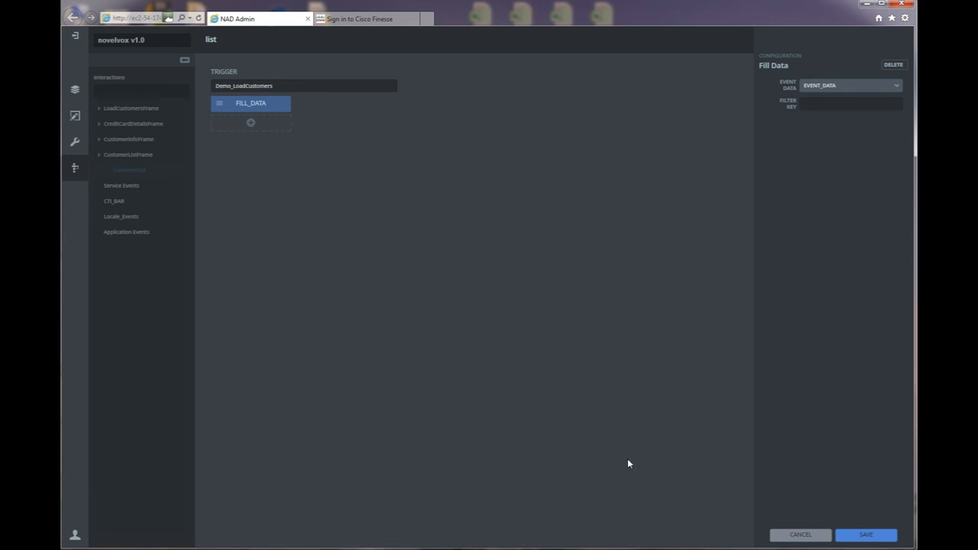
key(alt+Tab)
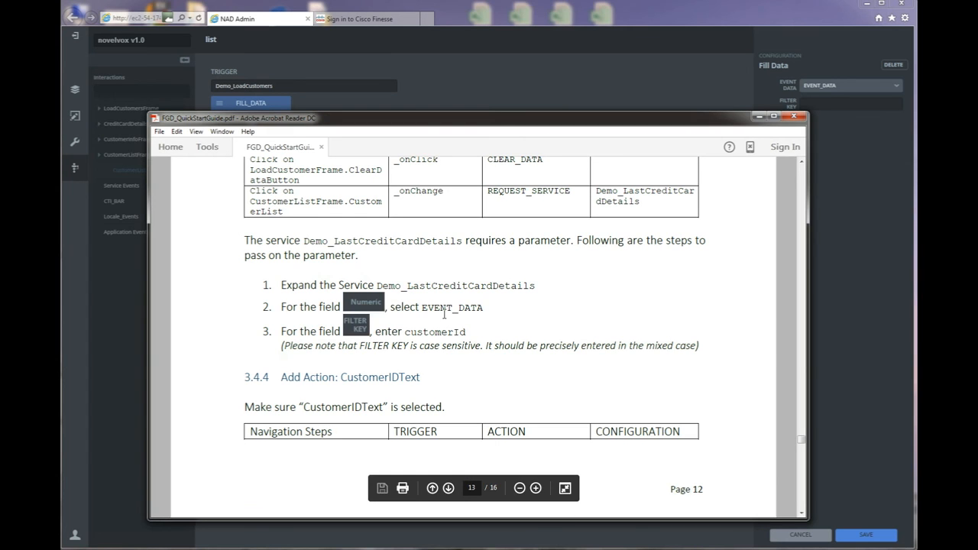
drag(405, 332, 487, 332)
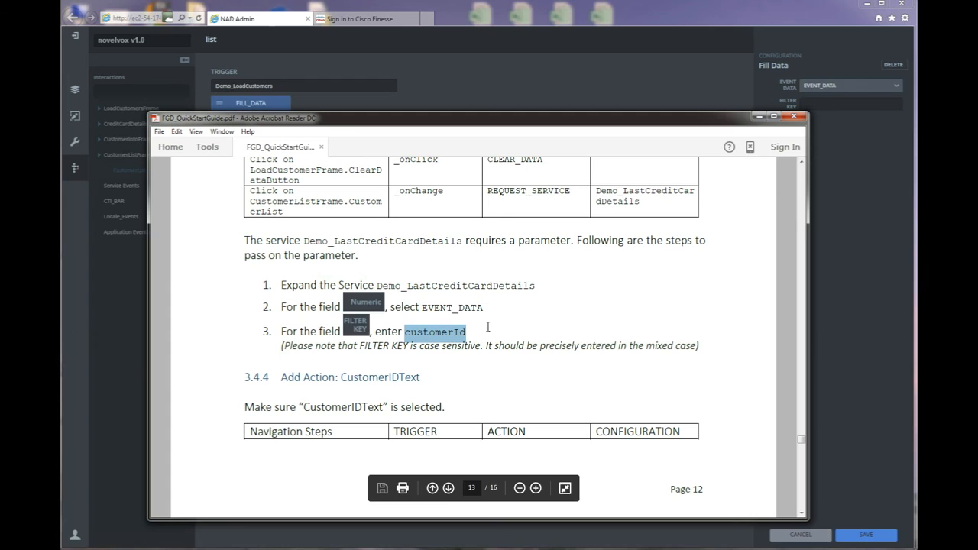
key(alt+Tab)
click(837, 107)
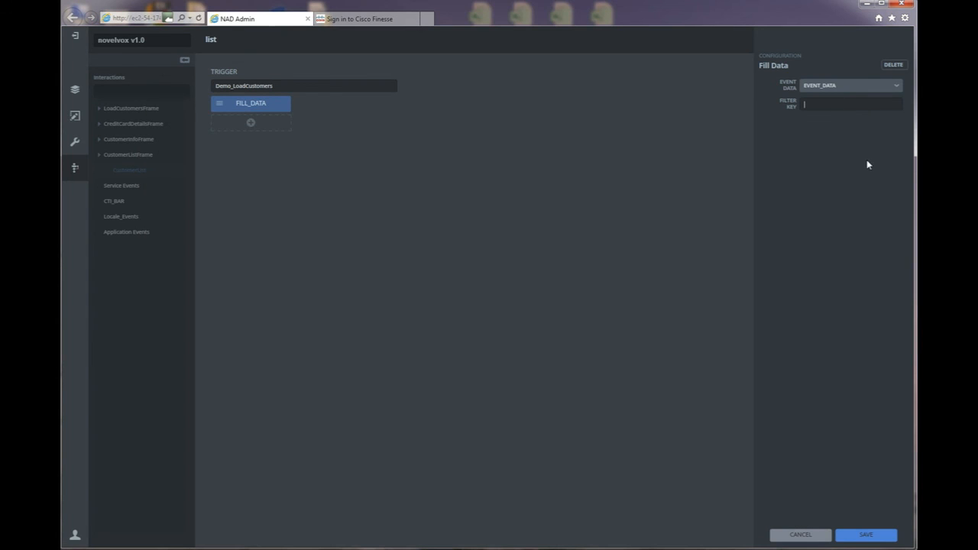
text(customerId)
click(863, 536)
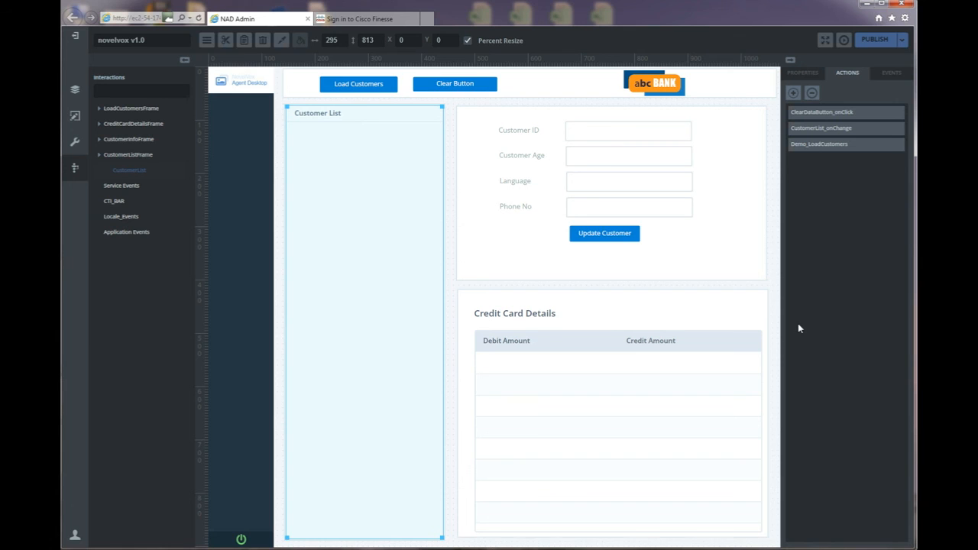
Add a Demo_UpdateCustomer service event interaction with Clear Data to the Customer ID field.
click(628, 135)
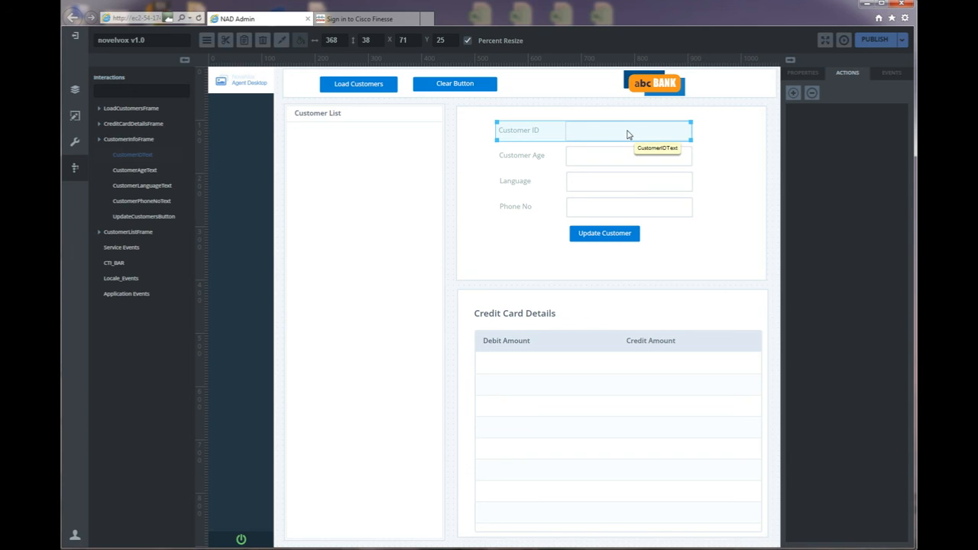
click(795, 95)
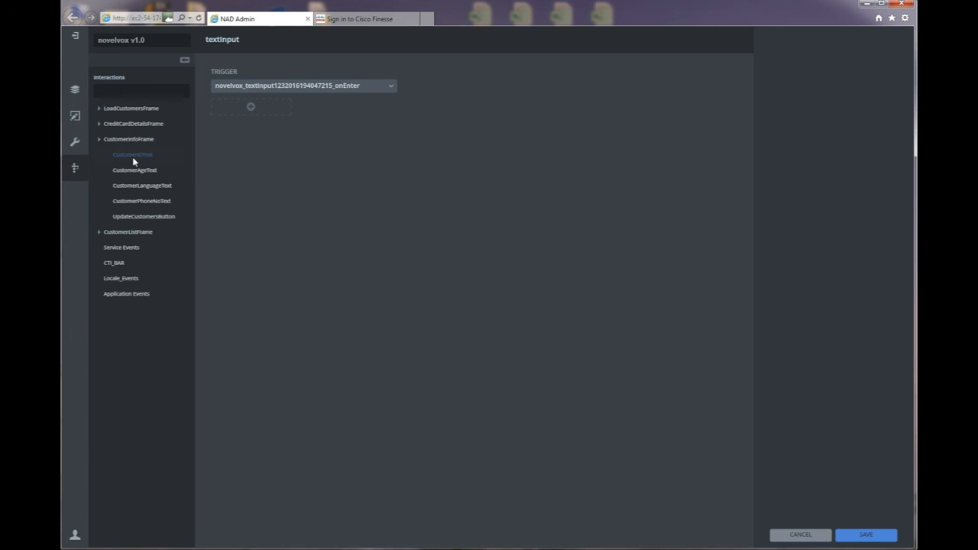
click(390, 86)
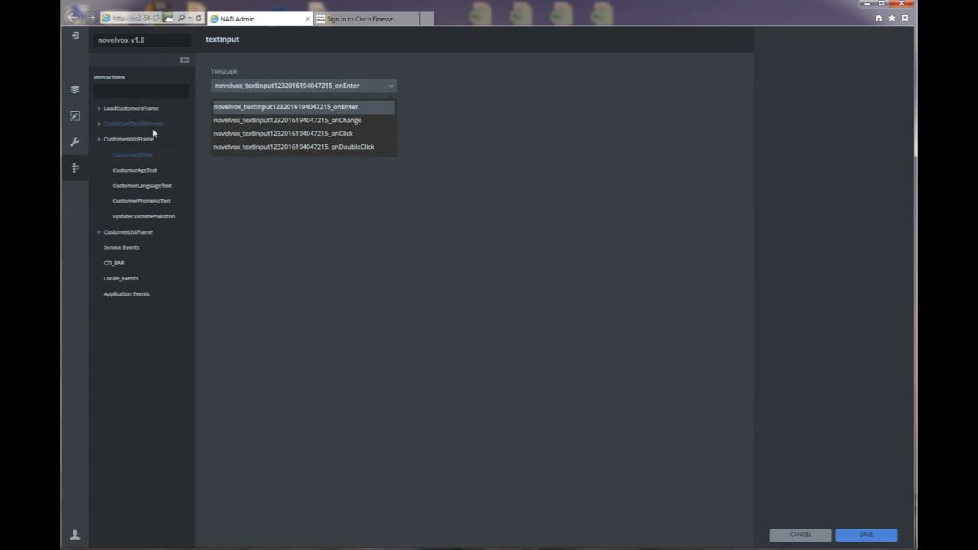
click(184, 178)
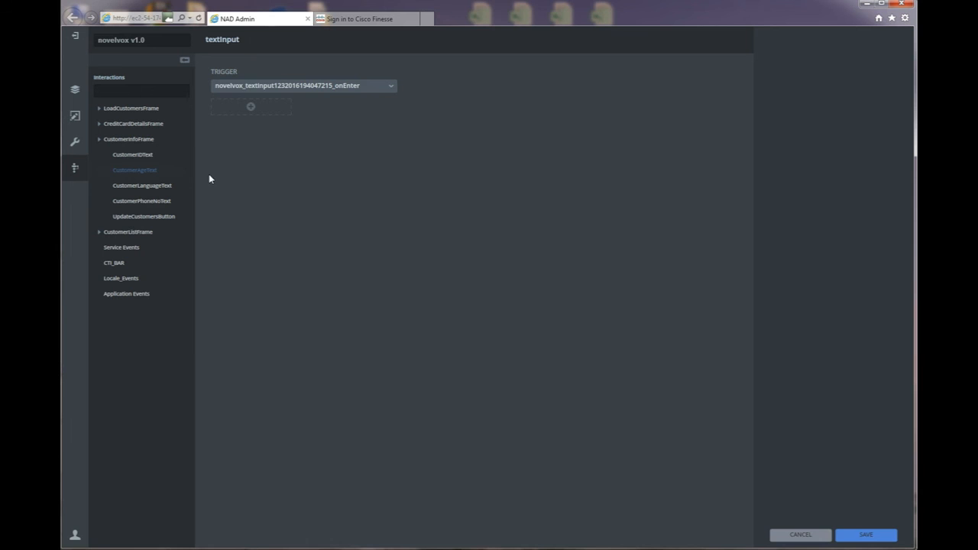
click(137, 248)
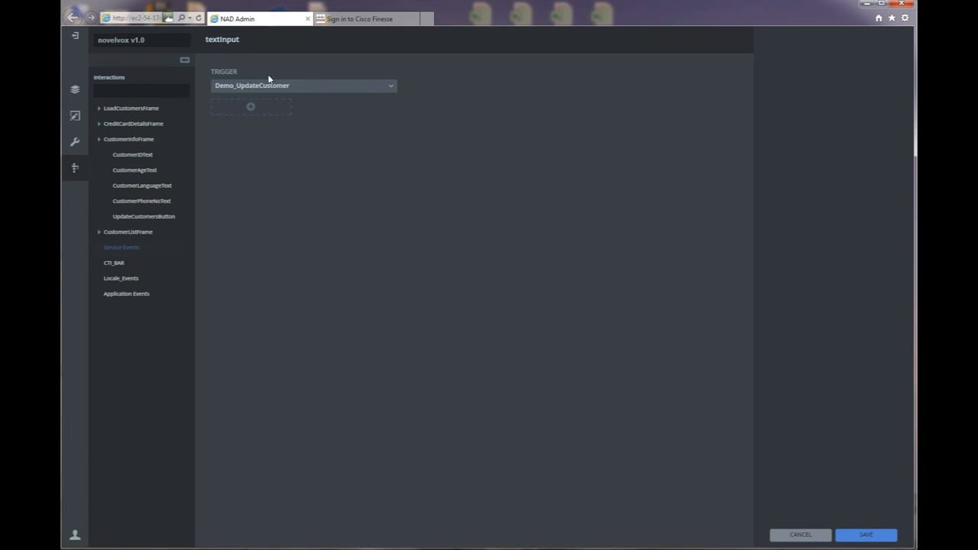
click(252, 110)
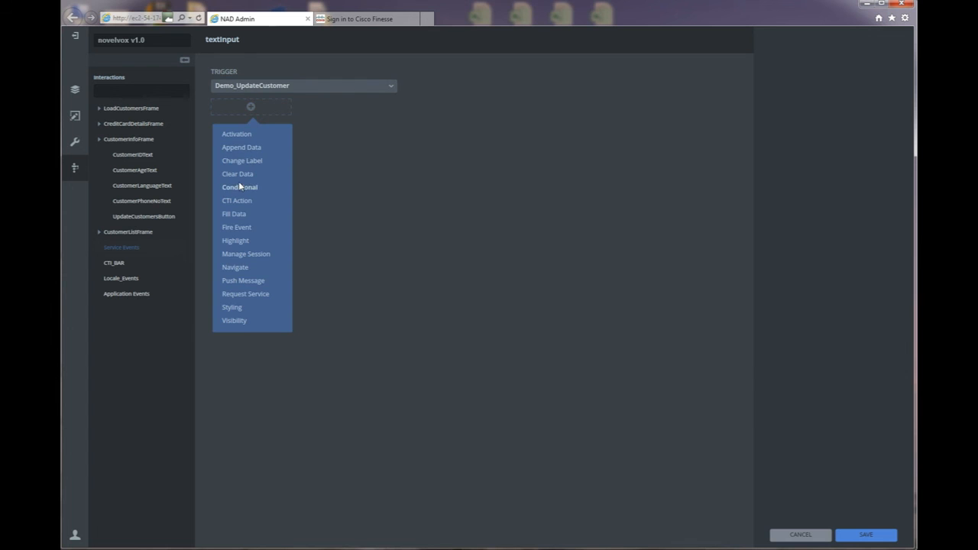
click(239, 176)
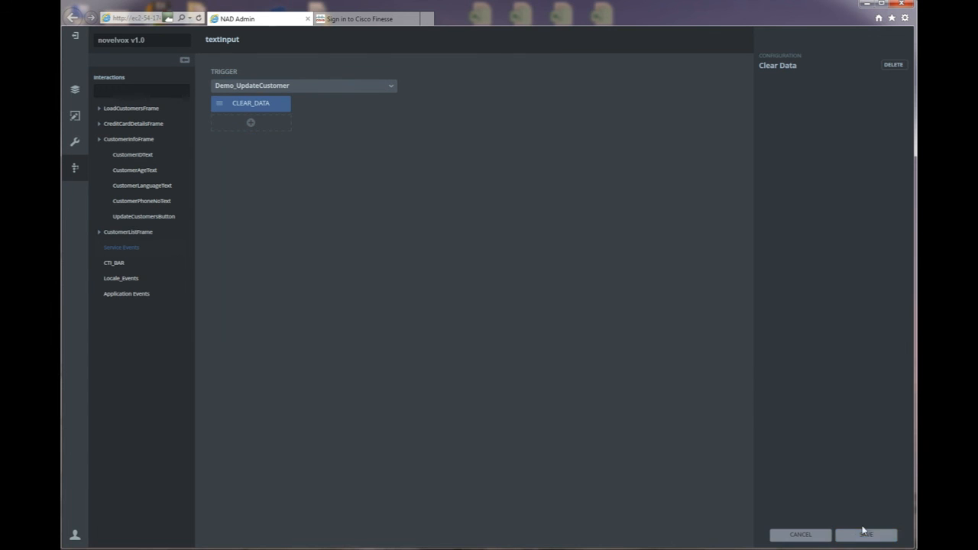
click(865, 534)
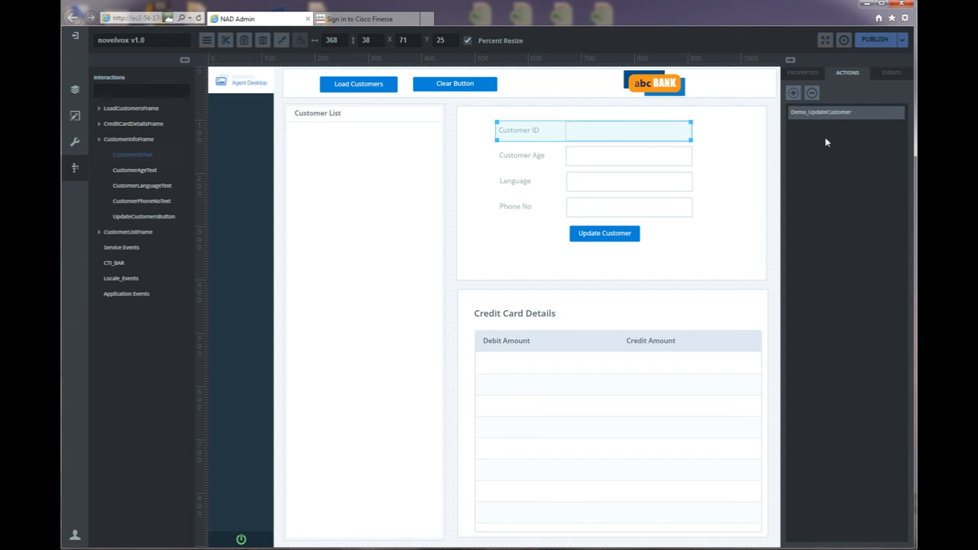
Add a Customer ID interaction that clears the field when ClearDataButton is clicked.
click(794, 93)
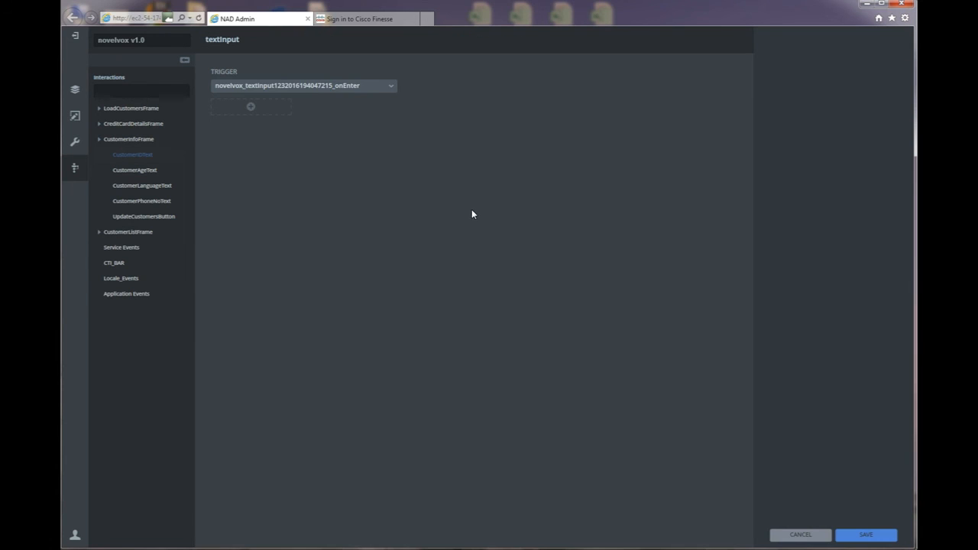
click(100, 108)
click(140, 139)
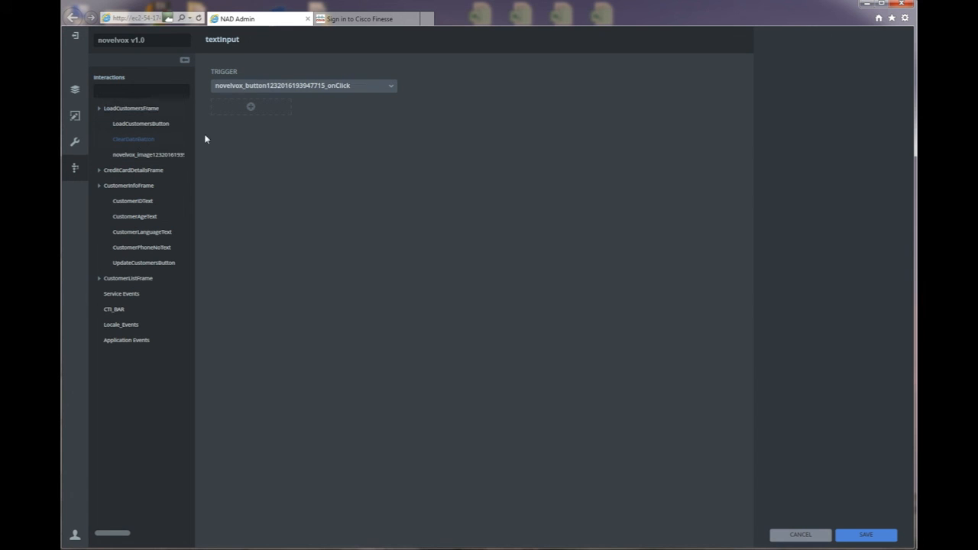
click(248, 107)
click(256, 177)
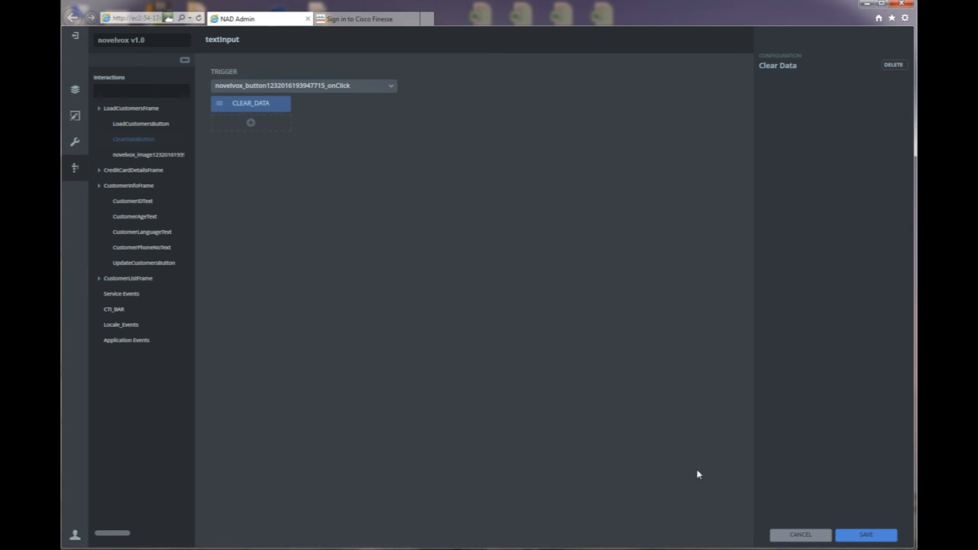
click(864, 536)
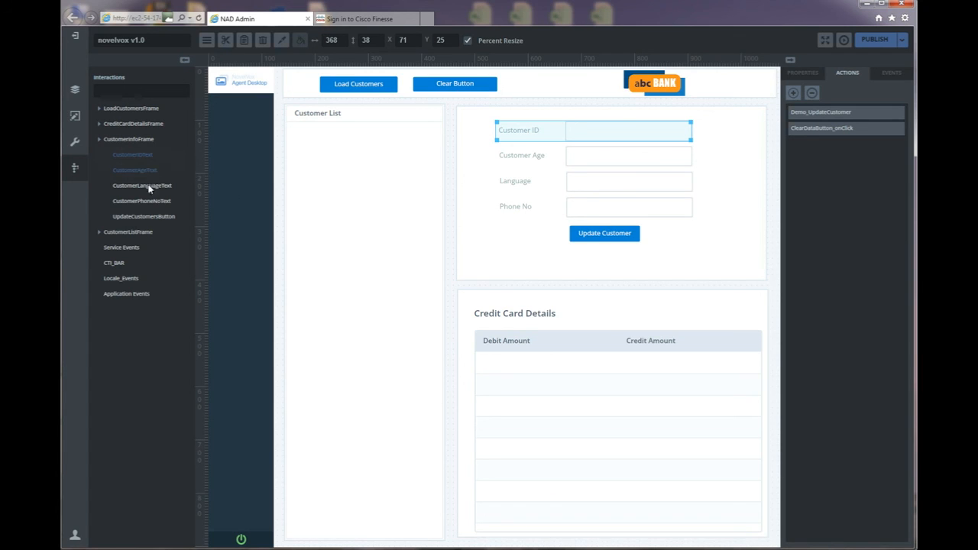
Add a CustomerList onChange interaction that fills Customer ID using filter key 'cust'.
click(794, 94)
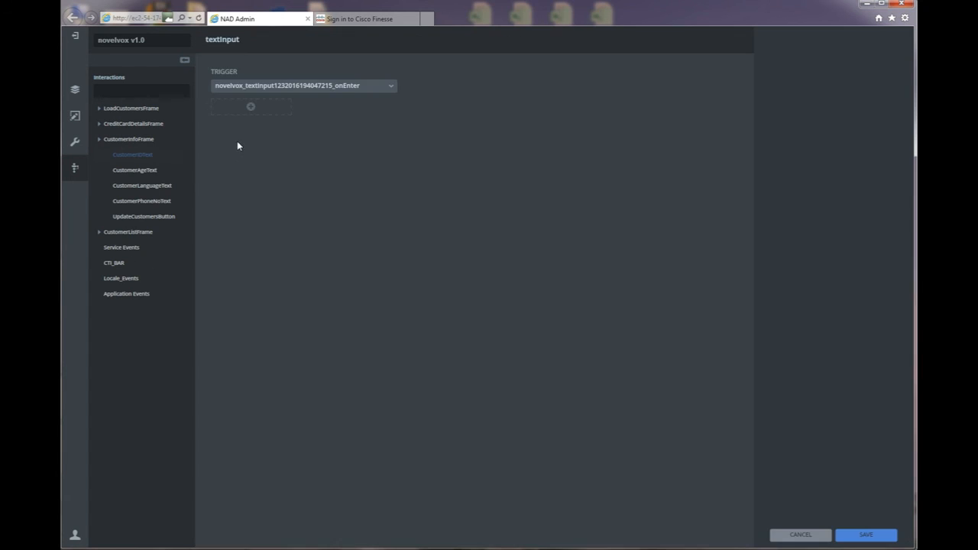
click(140, 230)
click(129, 248)
click(364, 88)
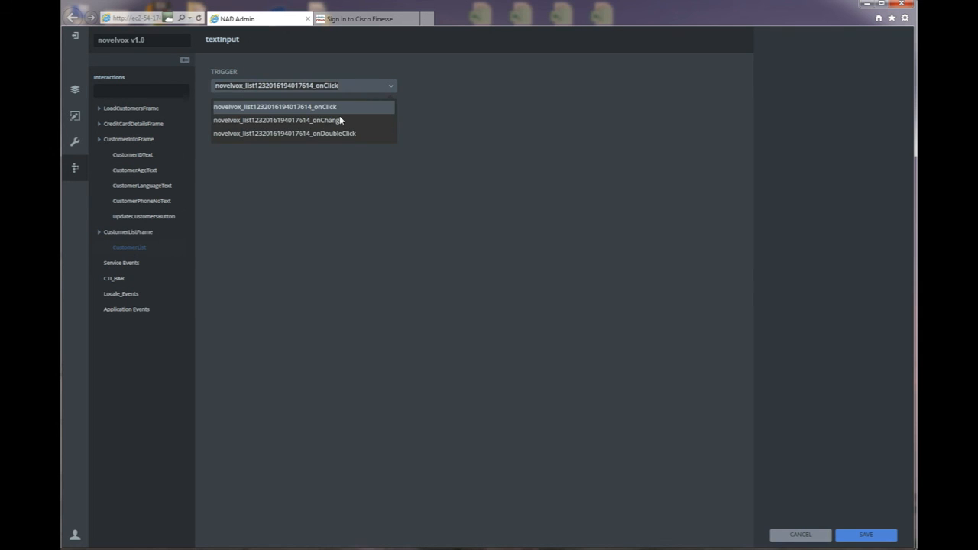
click(341, 120)
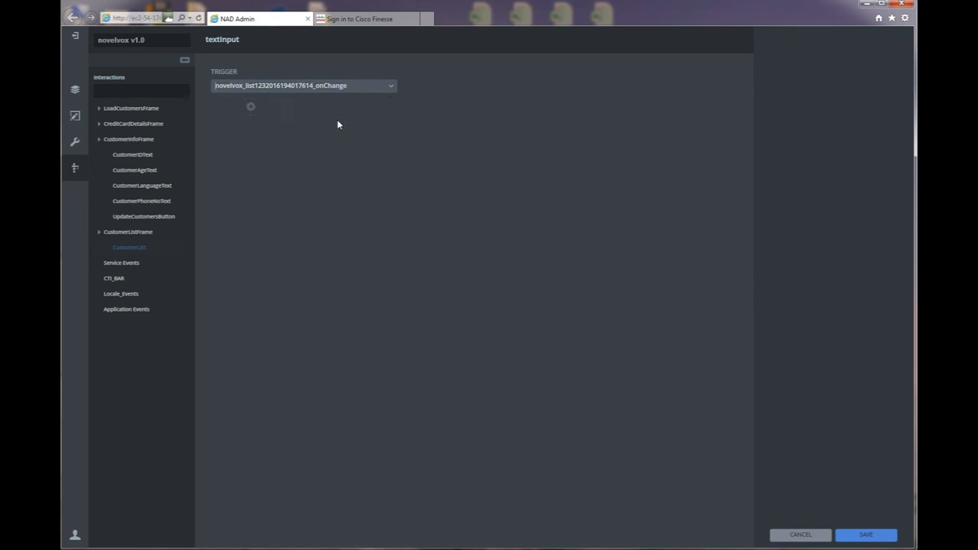
click(252, 111)
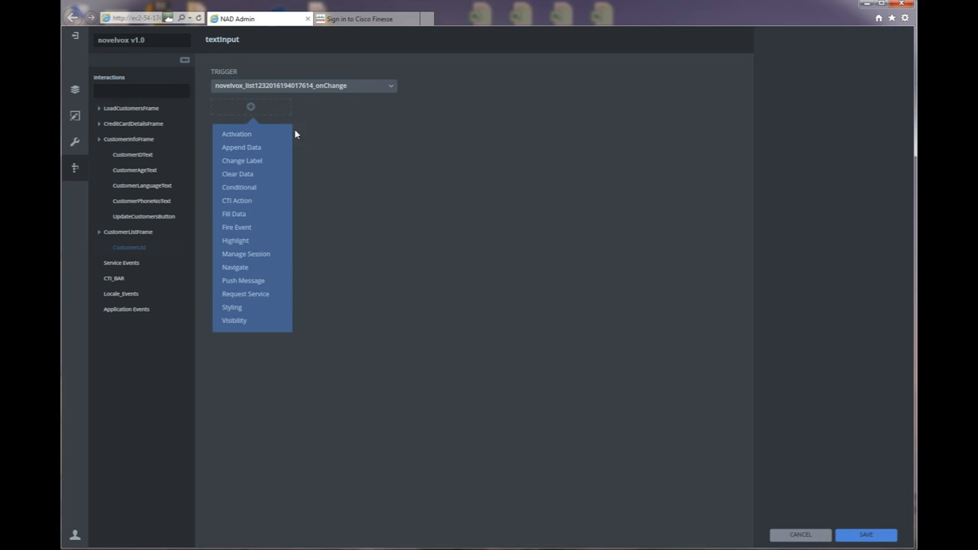
click(235, 214)
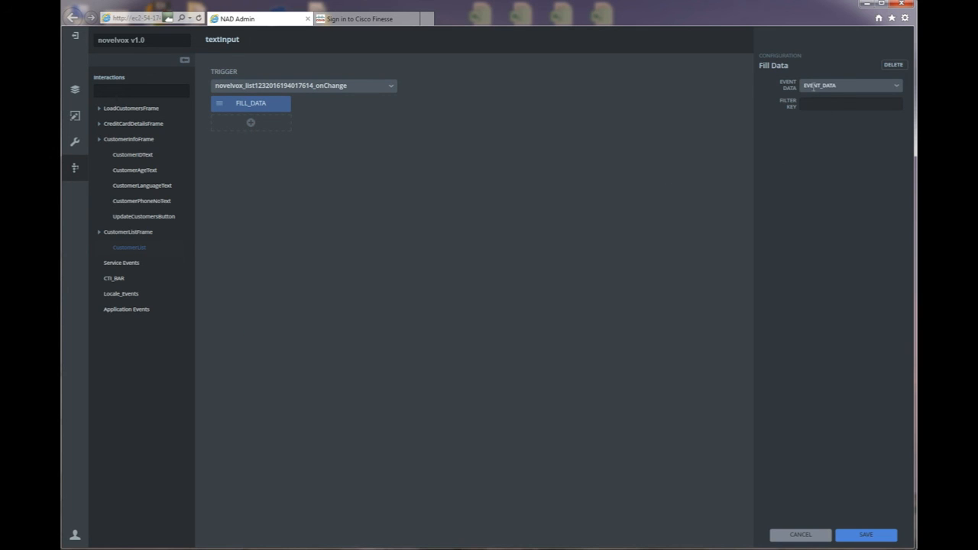
text(cust)
click(864, 532)
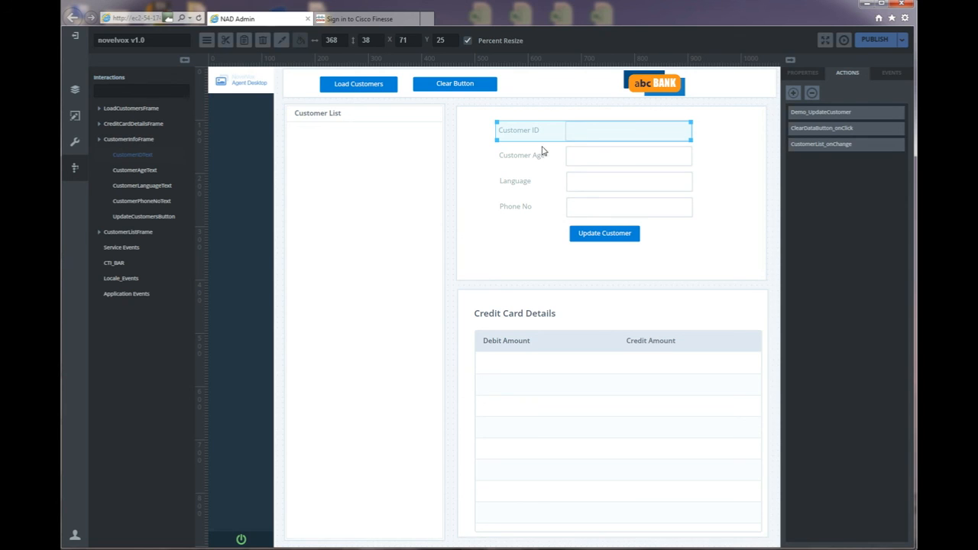
Select the customer info frame, then the Customer Age, Language and Phone No fields.
click(528, 215)
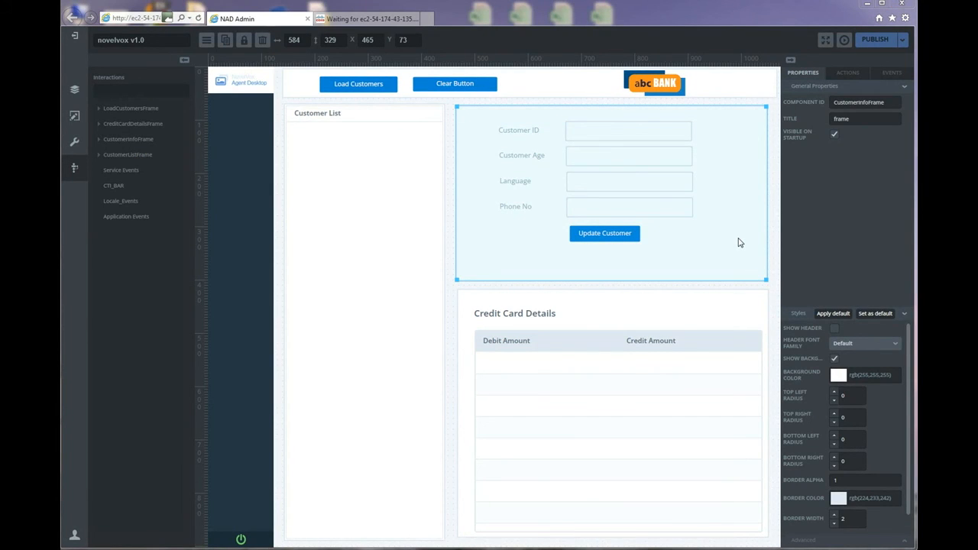
click(603, 161)
click(598, 186)
click(598, 211)
Scroll the quick start guide to section 3.4.8 CreditCardDetailsGrid actions and 3.5 Publish Project.
key(alt+Tab)
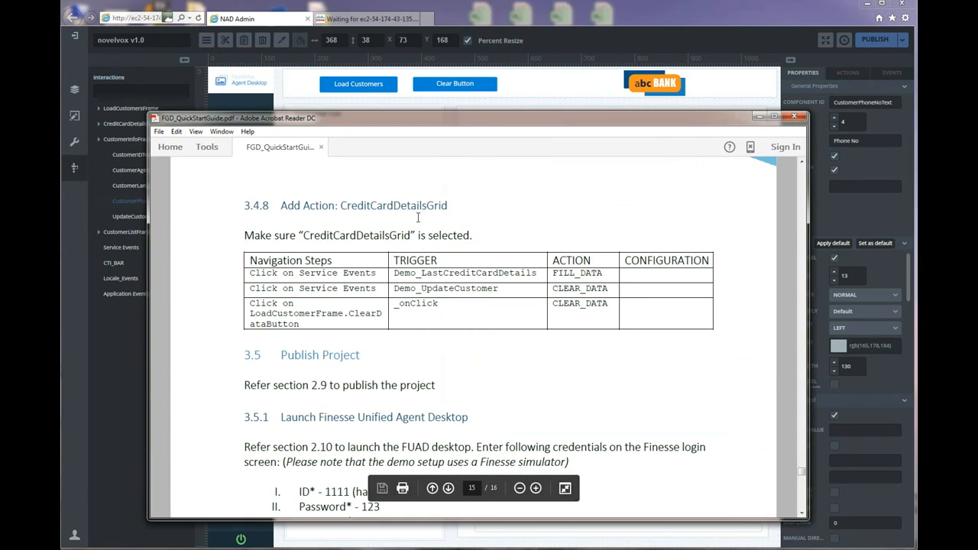
scroll(389, 284, up, 10)
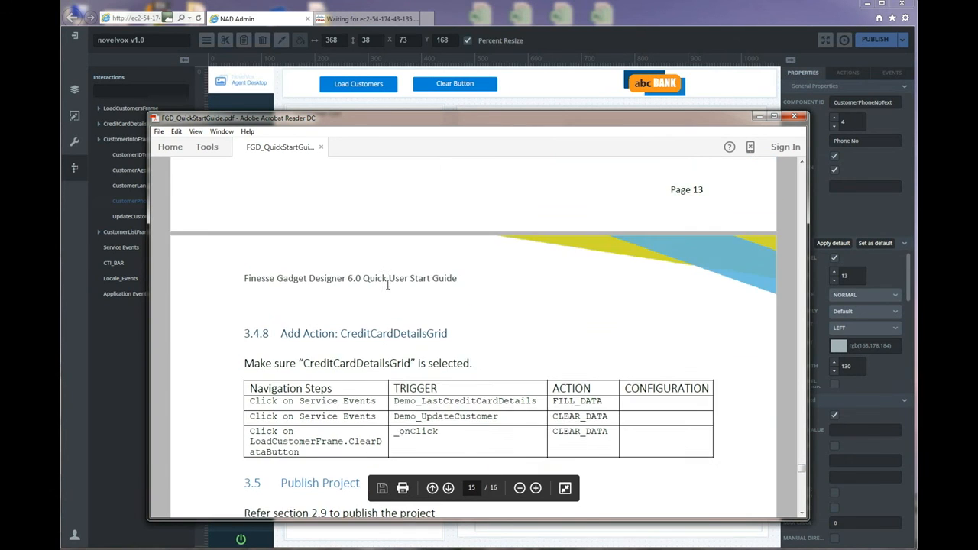
scroll(374, 288, up, 3)
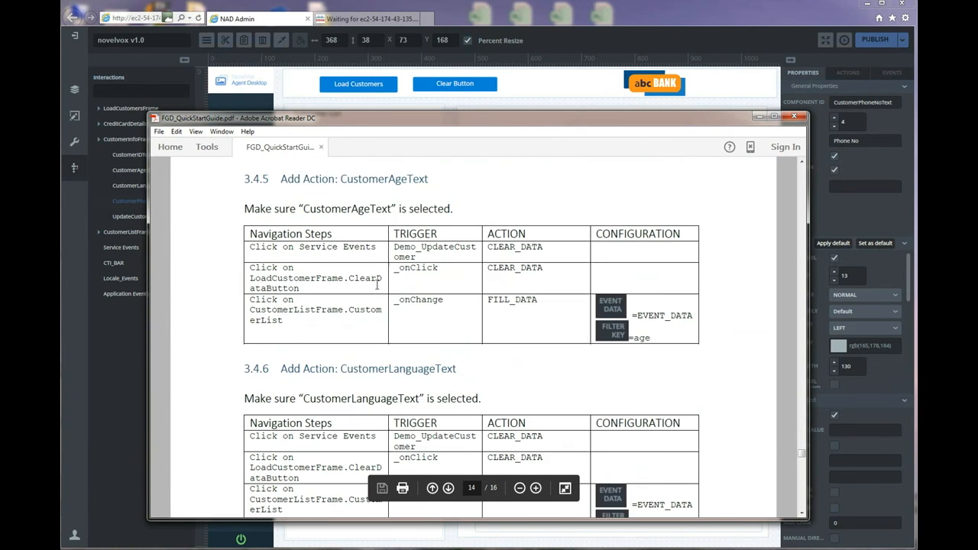
scroll(283, 252, down, 2)
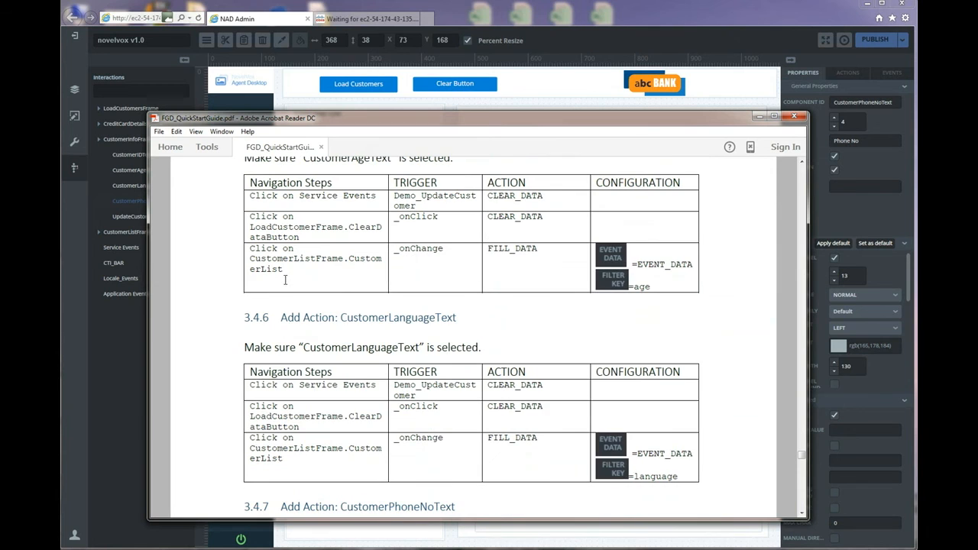
scroll(264, 327, down, 2)
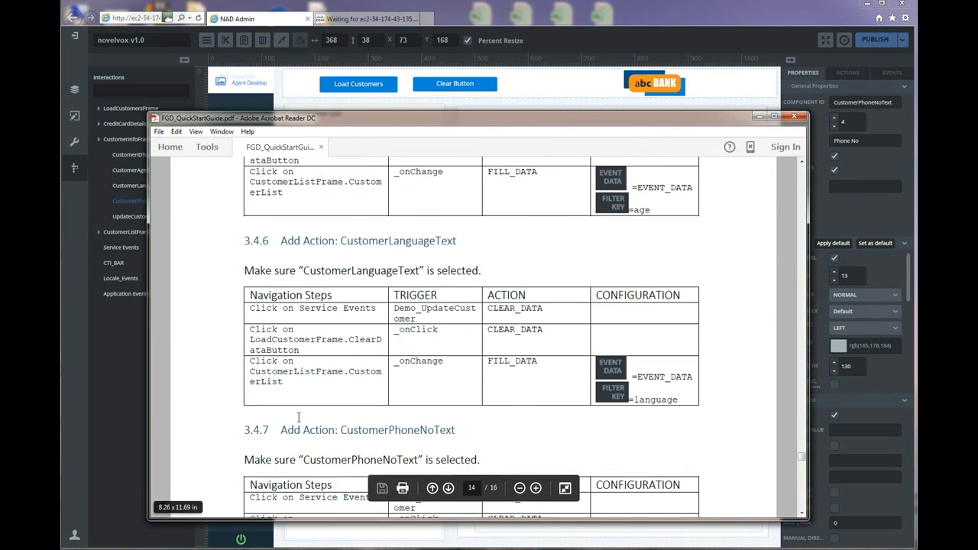
scroll(301, 413, down, 8)
scroll(342, 390, down, 4)
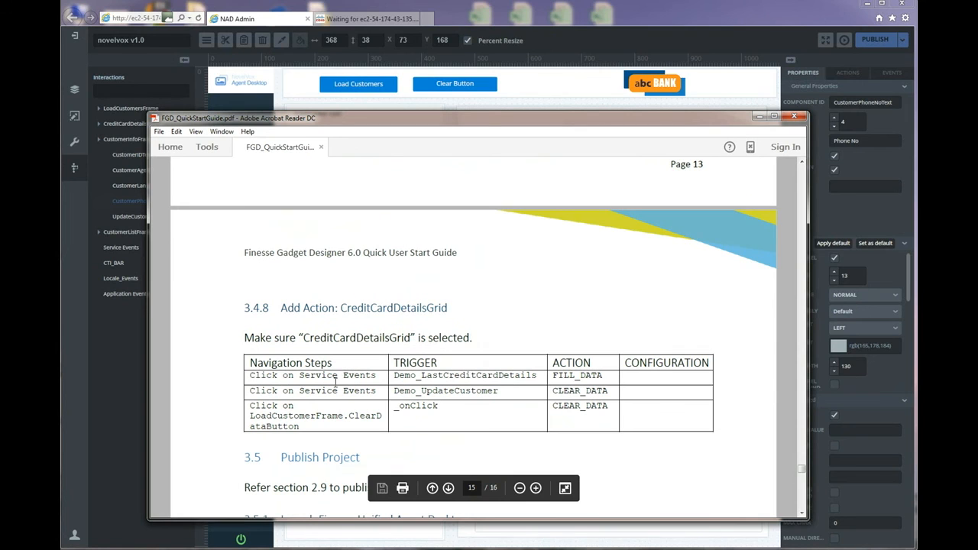
scroll(416, 372, down, 1)
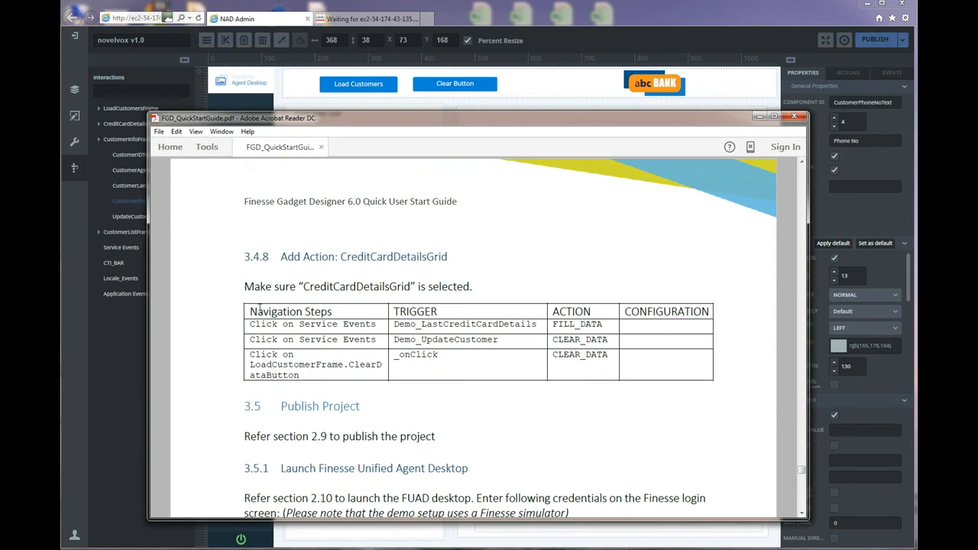
Give the credit card grid a FILL_DATA action triggered by Demo_LastCreditCardDetails.
click(519, 25)
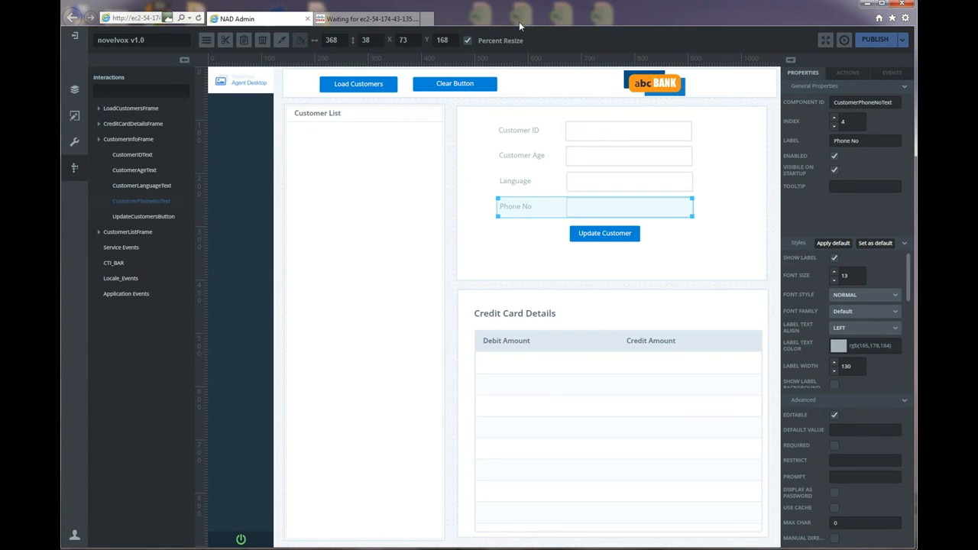
click(544, 400)
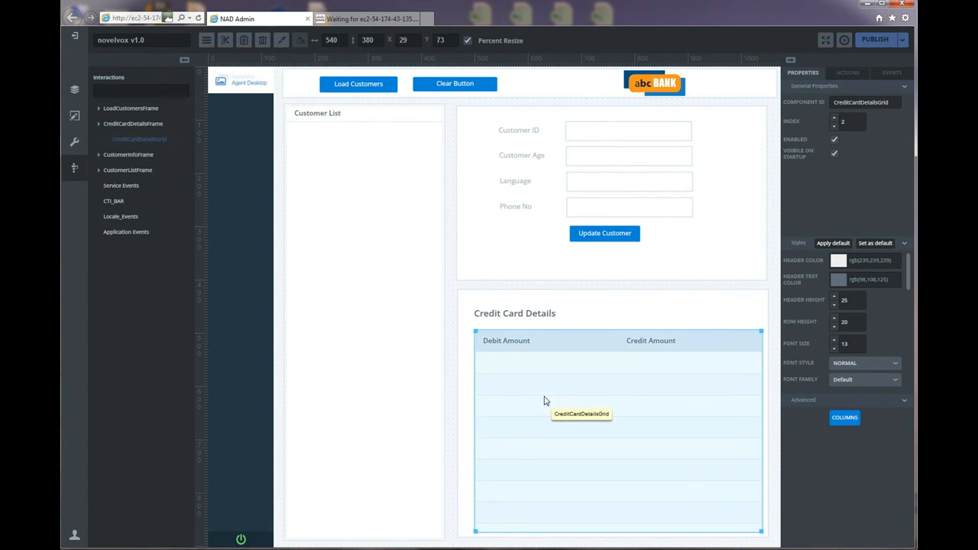
click(846, 75)
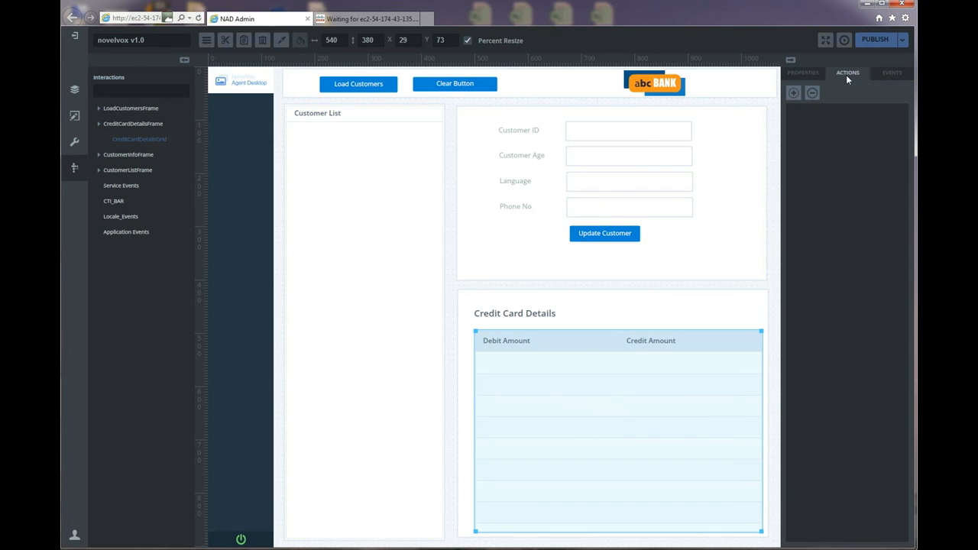
click(800, 94)
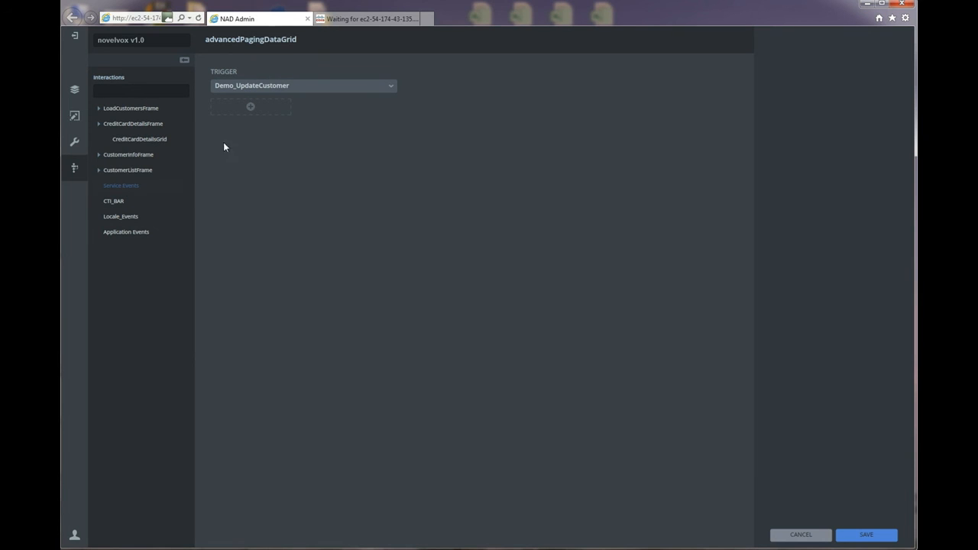
click(385, 87)
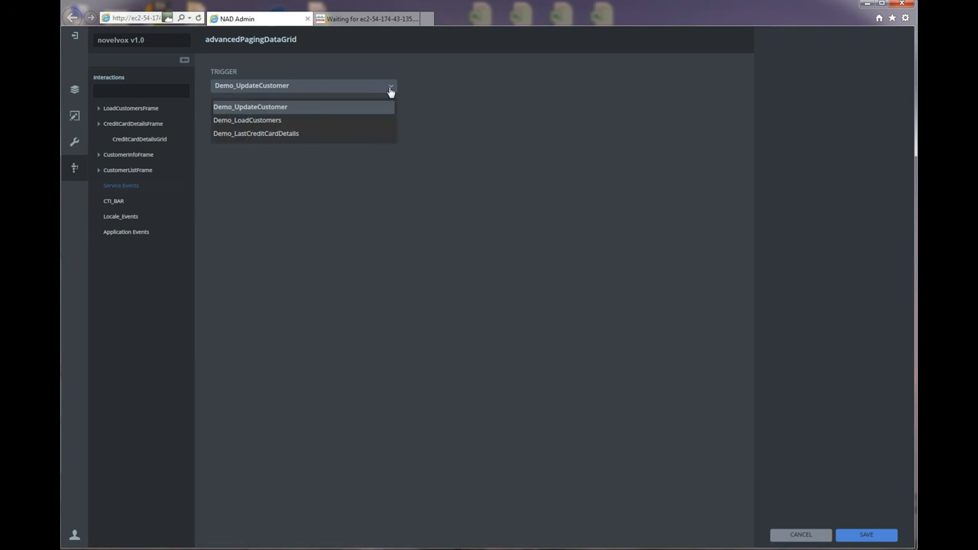
click(259, 133)
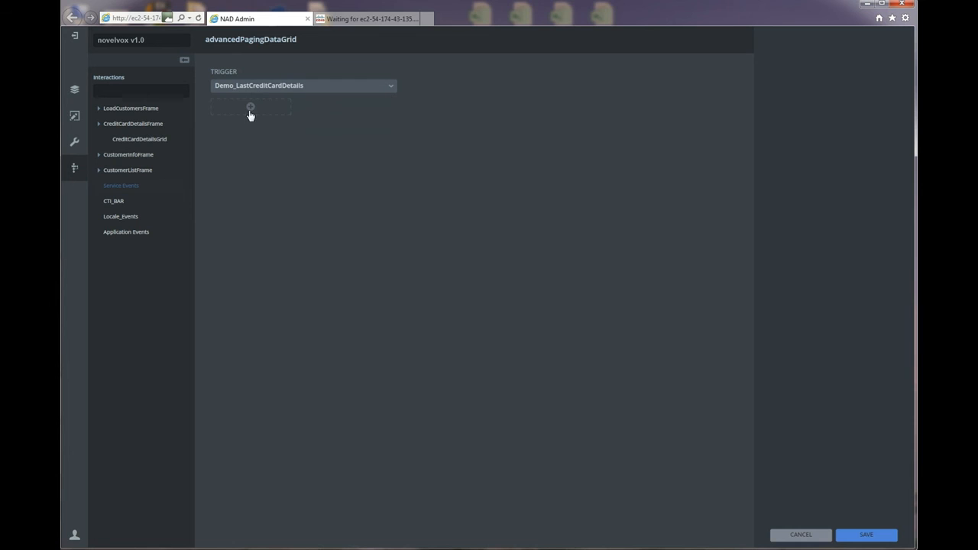
click(249, 107)
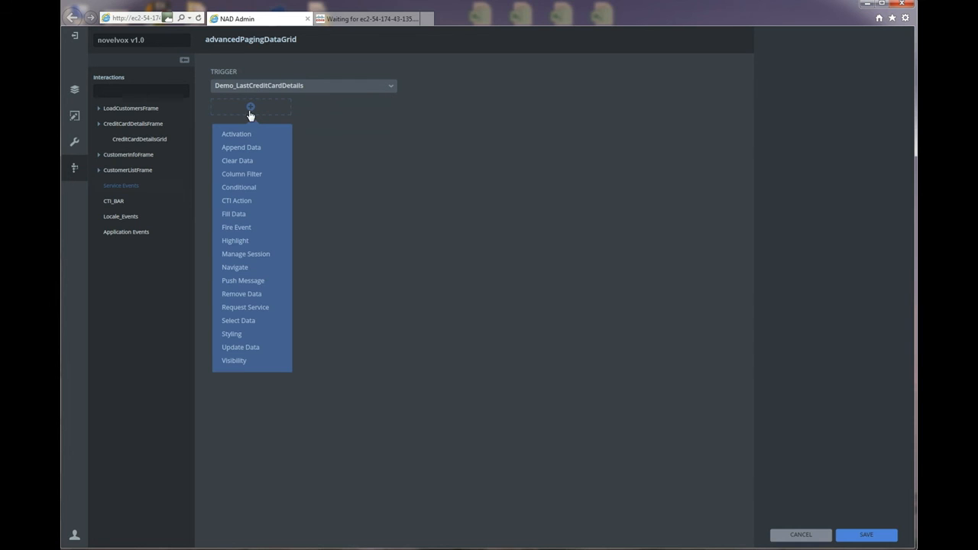
click(238, 216)
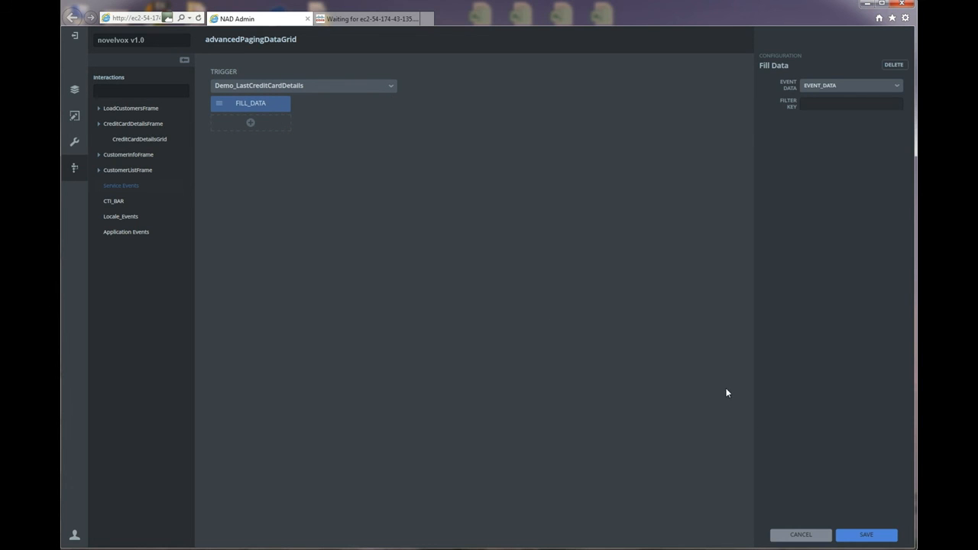
click(856, 535)
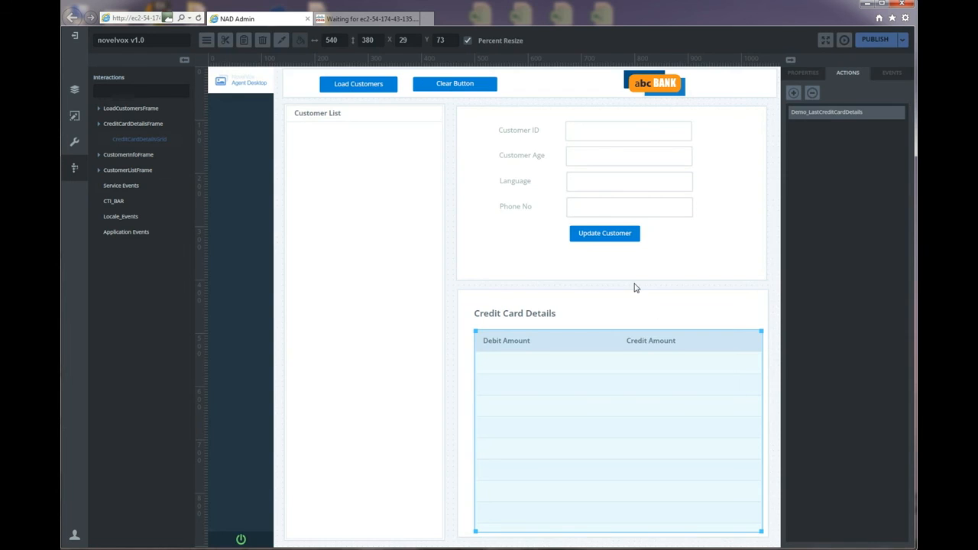
Add a CLEAR_DATA action on the grid triggered by Demo_UpdateCustomer.
click(794, 93)
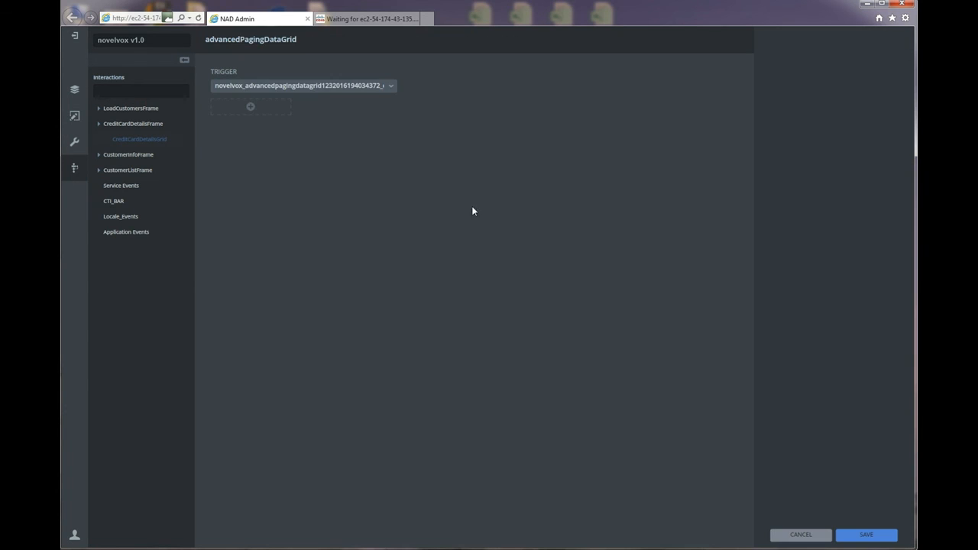
click(122, 186)
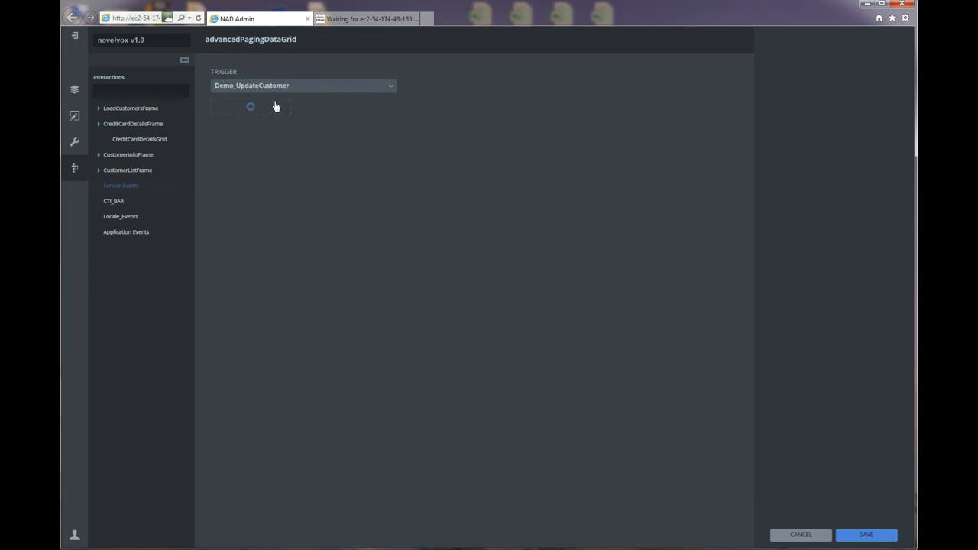
click(250, 111)
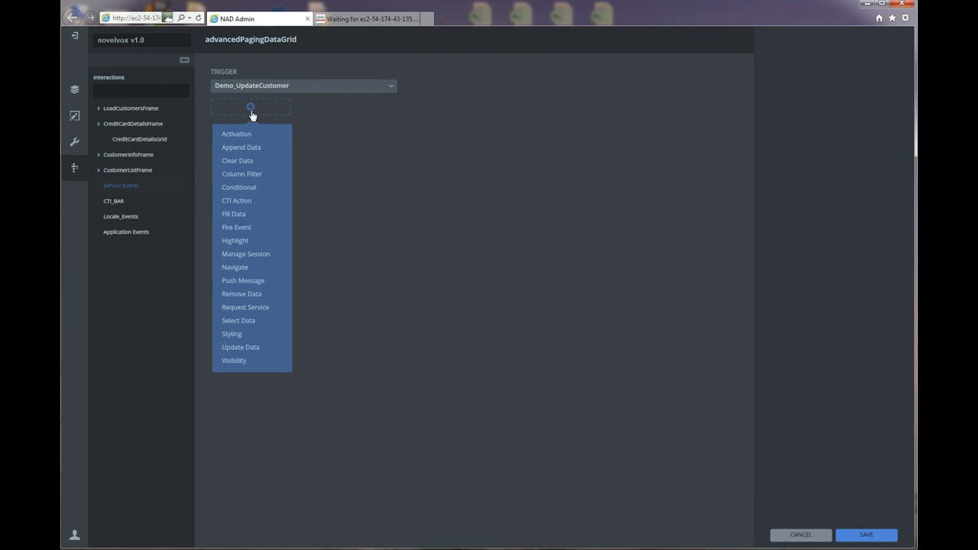
click(239, 161)
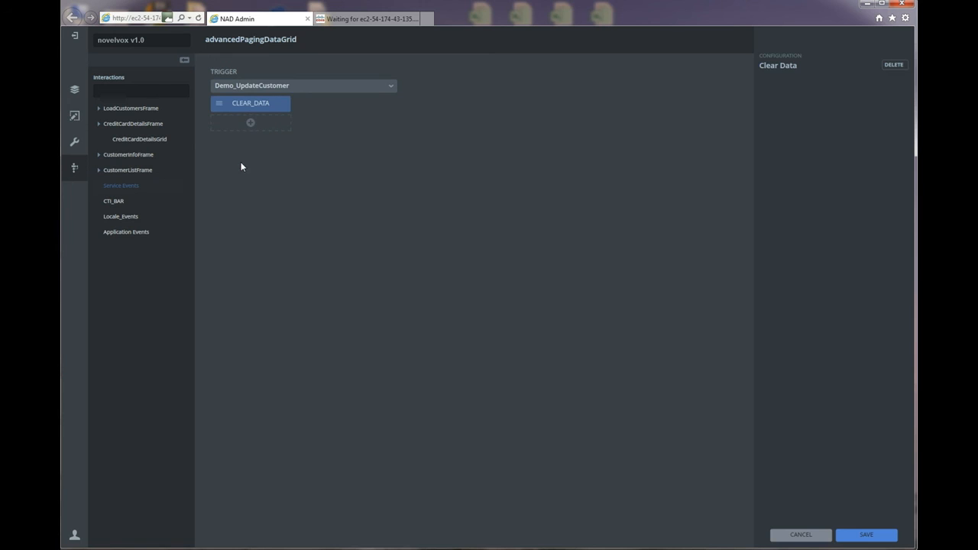
click(854, 535)
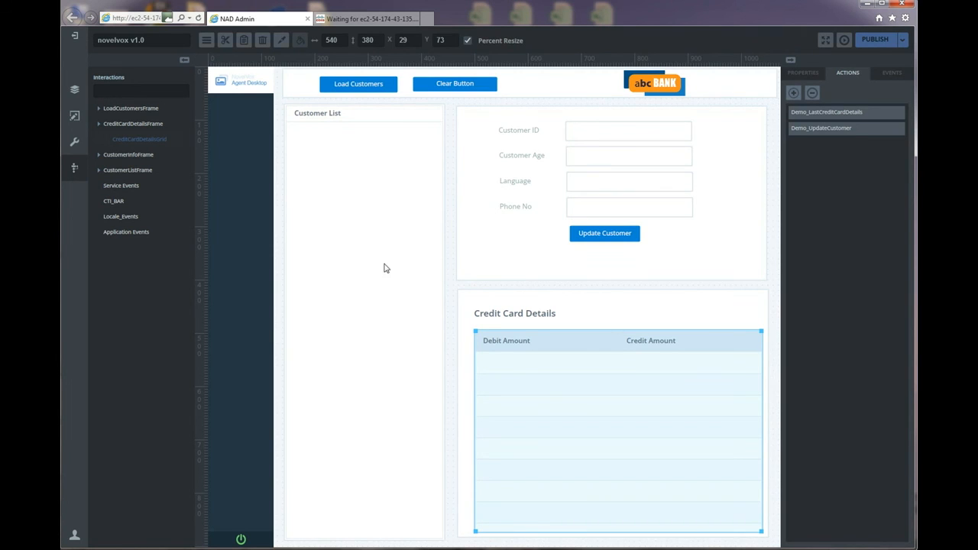
click(820, 112)
Add a CLEAR_DATA action on the grid triggered by ClearDataButton onClick.
click(795, 94)
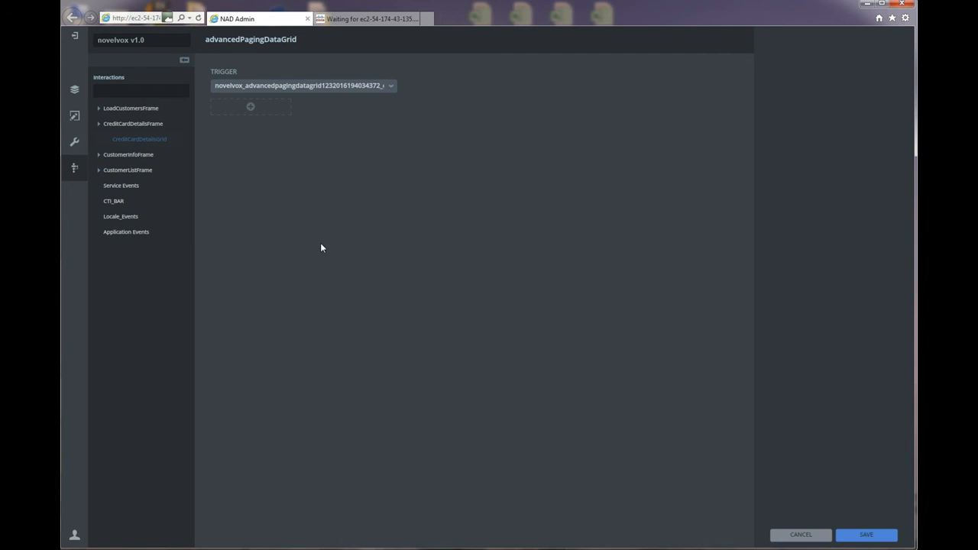
click(100, 109)
click(136, 141)
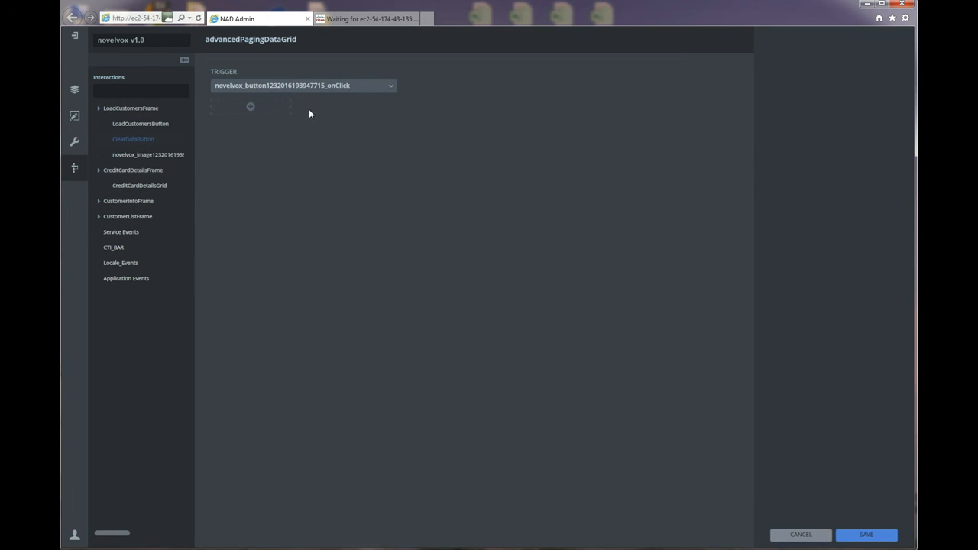
click(252, 107)
click(237, 161)
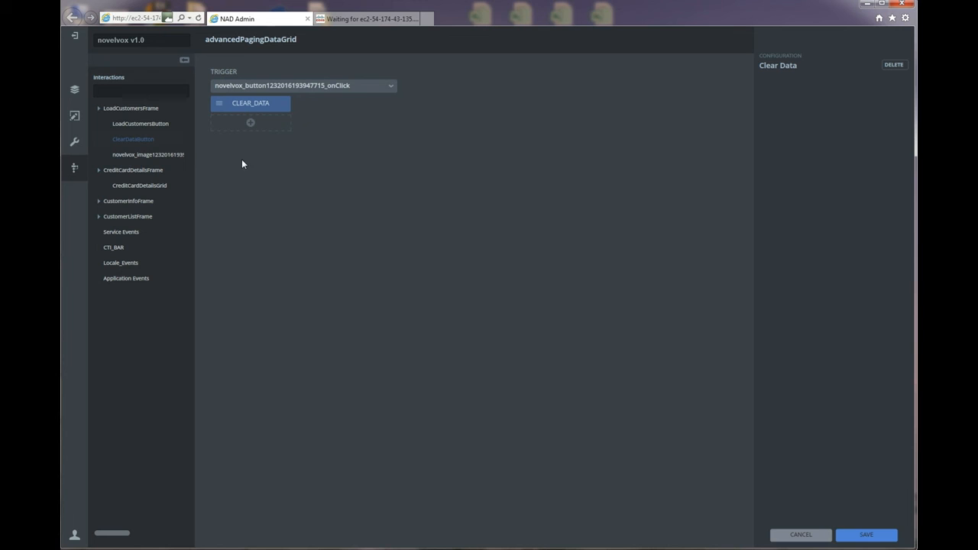
click(863, 535)
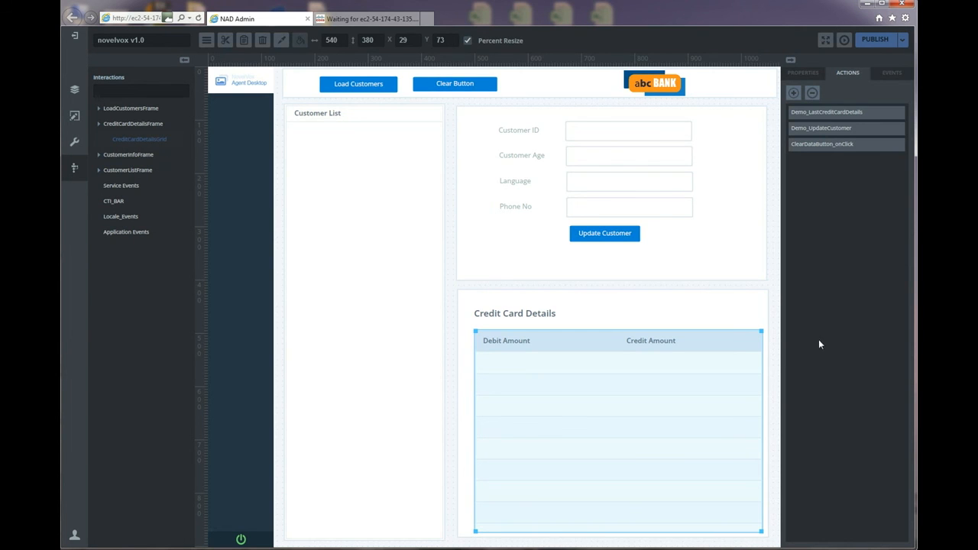
click(695, 312)
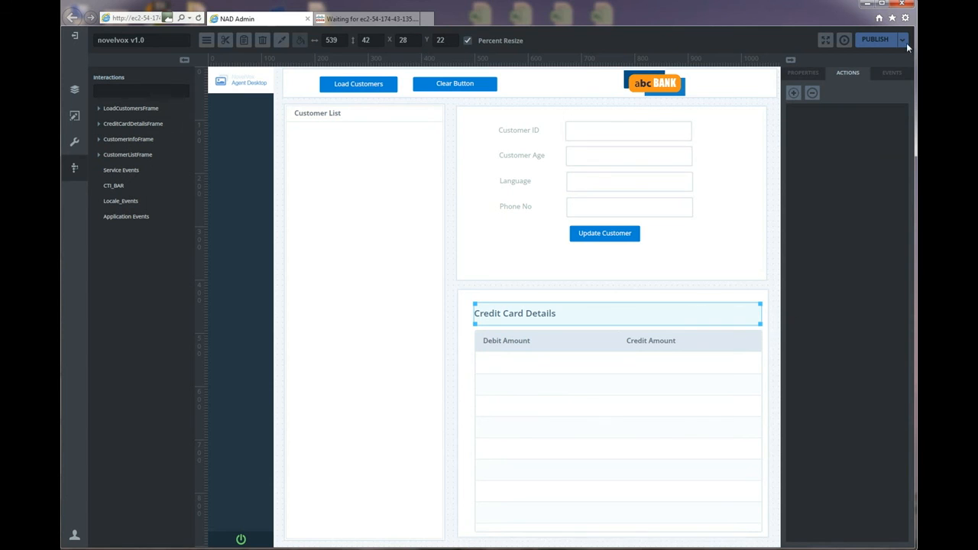
Publish the gadget project and sign in to Finesse with the agent's password.
click(878, 41)
click(349, 21)
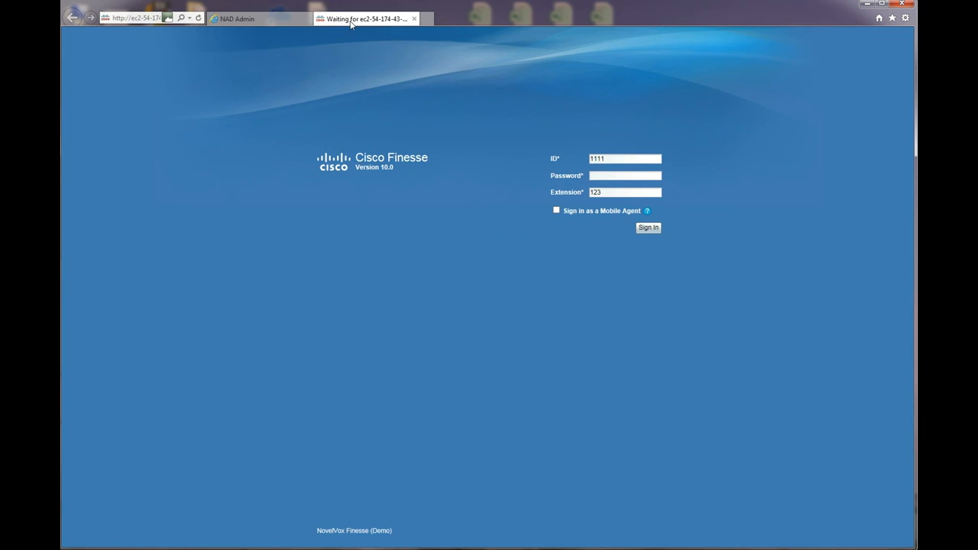
double_click(608, 159)
drag(602, 192, 591, 188)
click(598, 176)
text(123)
click(649, 227)
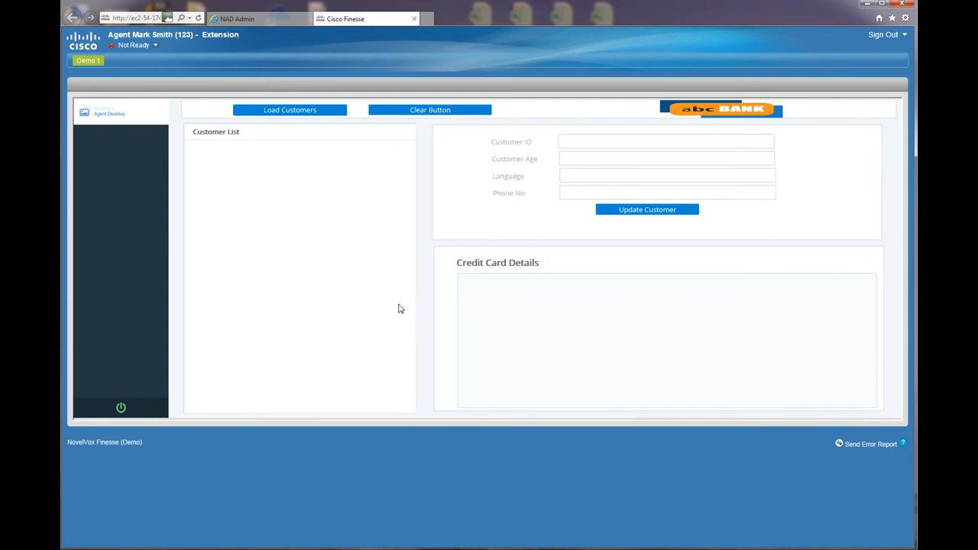
Load the customers and view the first, then the second customer's details.
click(264, 112)
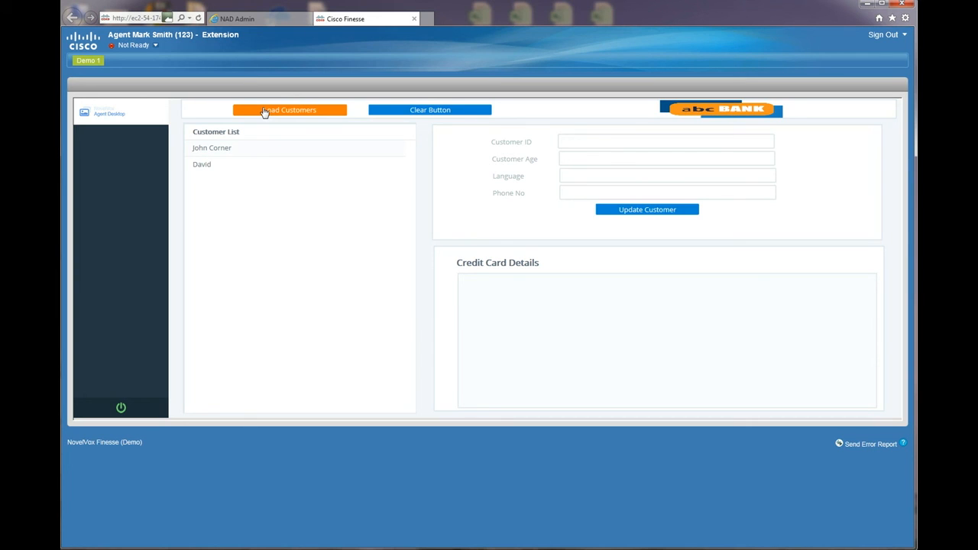
click(233, 147)
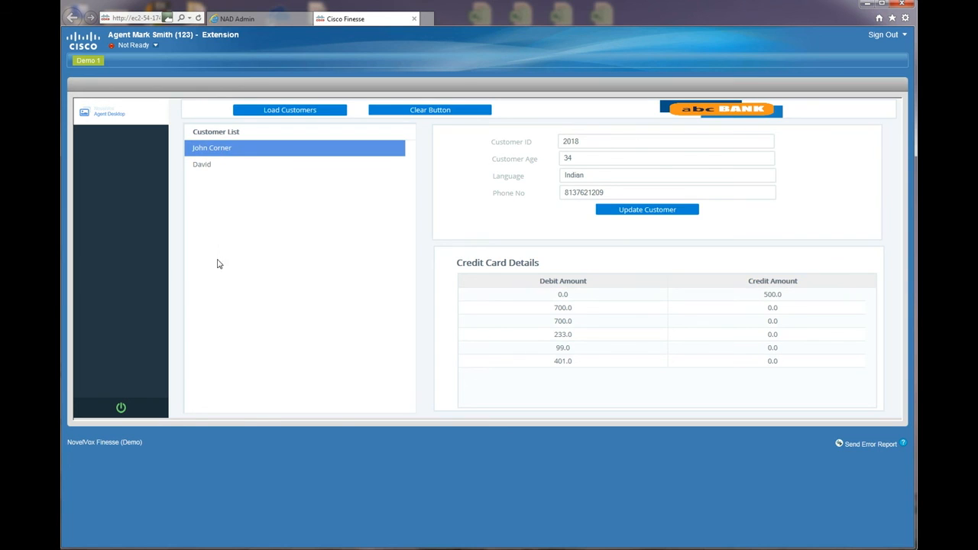
click(214, 163)
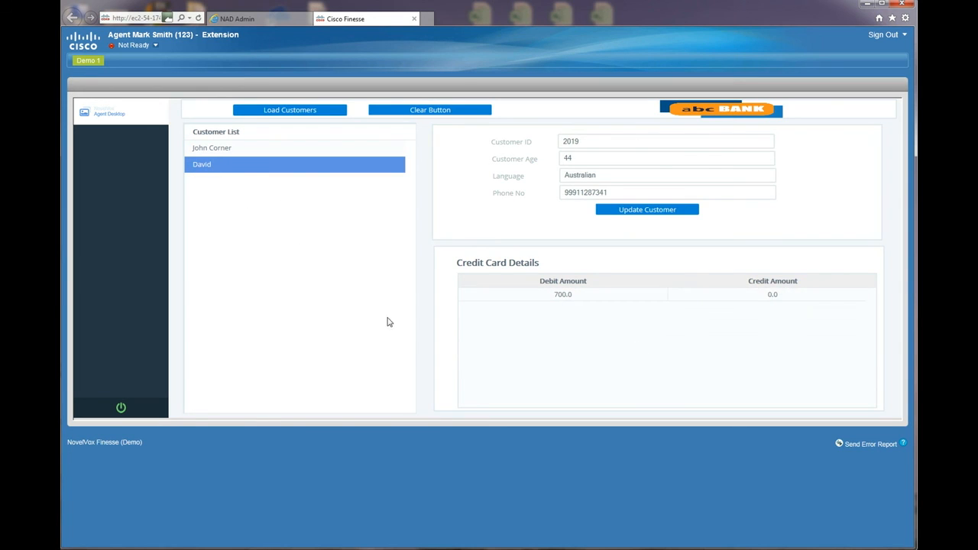
Change the second customer's age from 44 to 67, update, and confirm 67 reloads.
double_click(580, 159)
text(67)
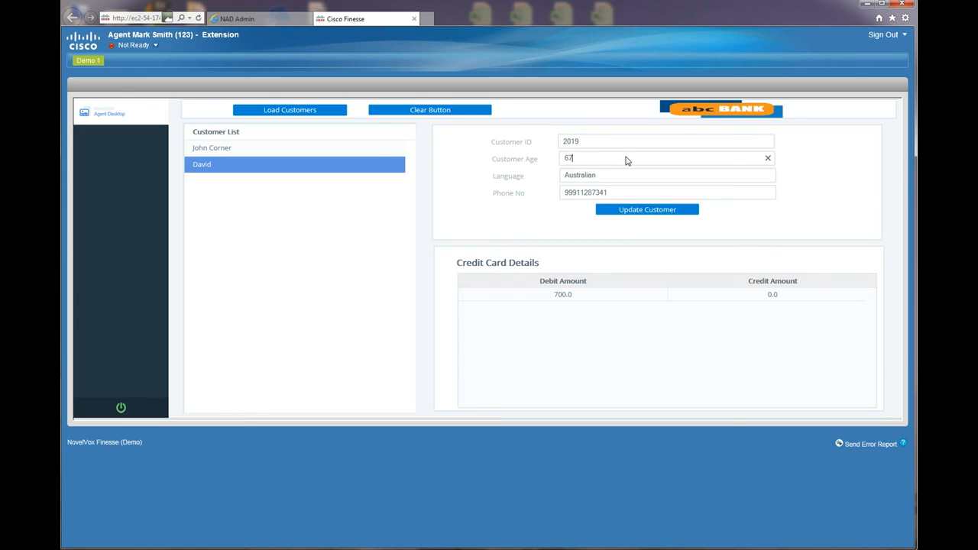
click(633, 213)
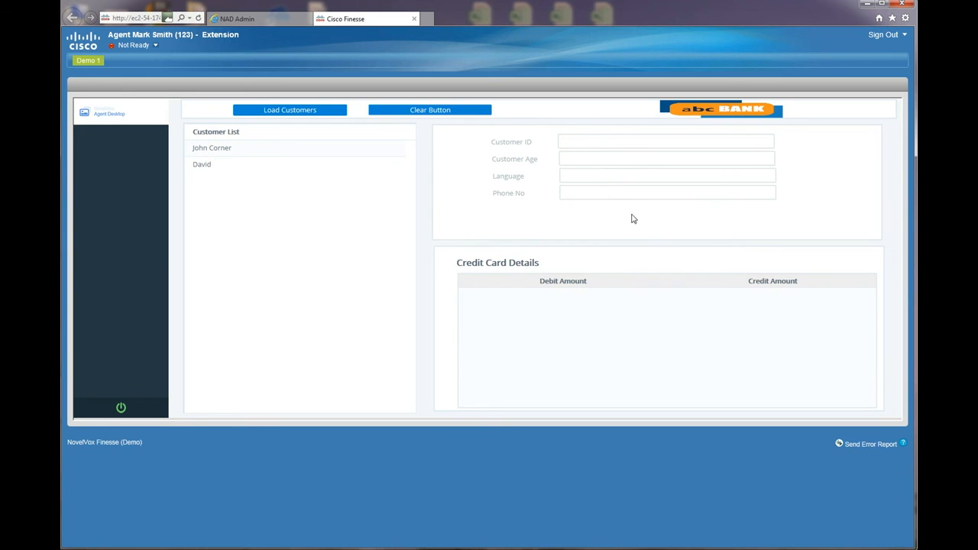
click(214, 164)
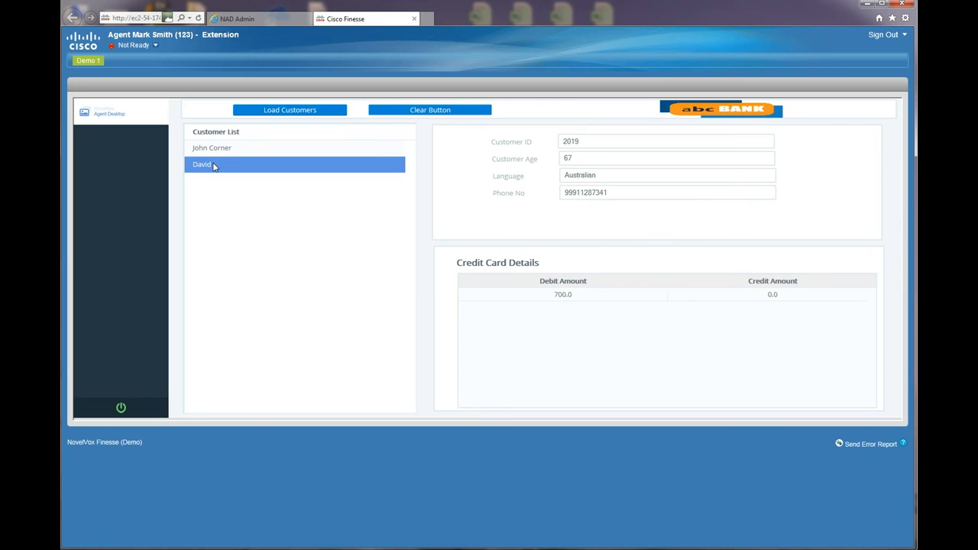
double_click(573, 158)
click(535, 249)
click(839, 445)
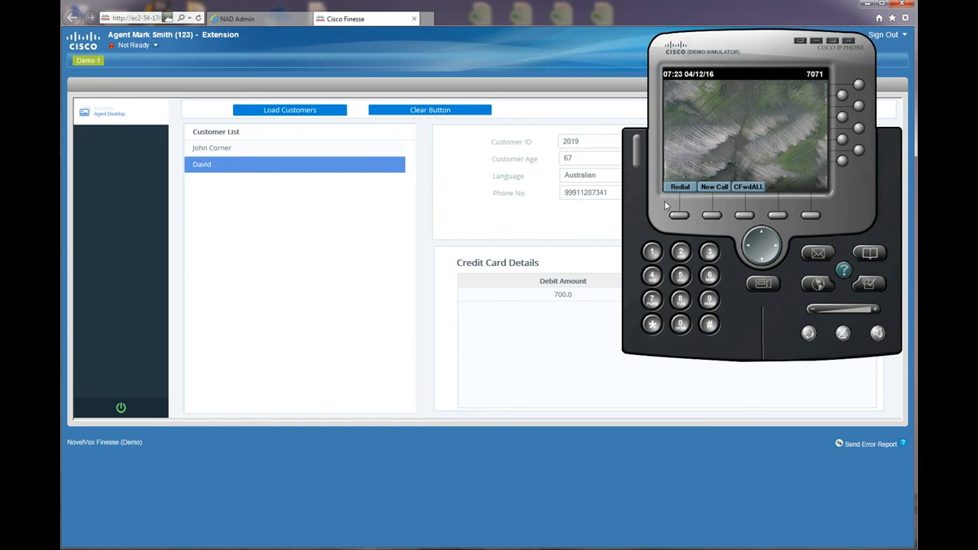
click(842, 98)
click(693, 92)
text(2045)
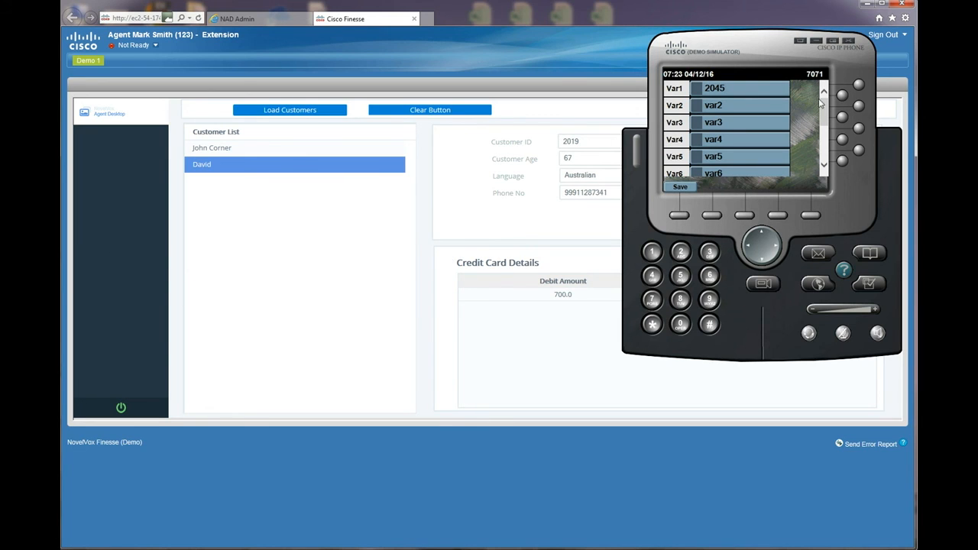
right_click(823, 103)
click(853, 48)
click(849, 41)
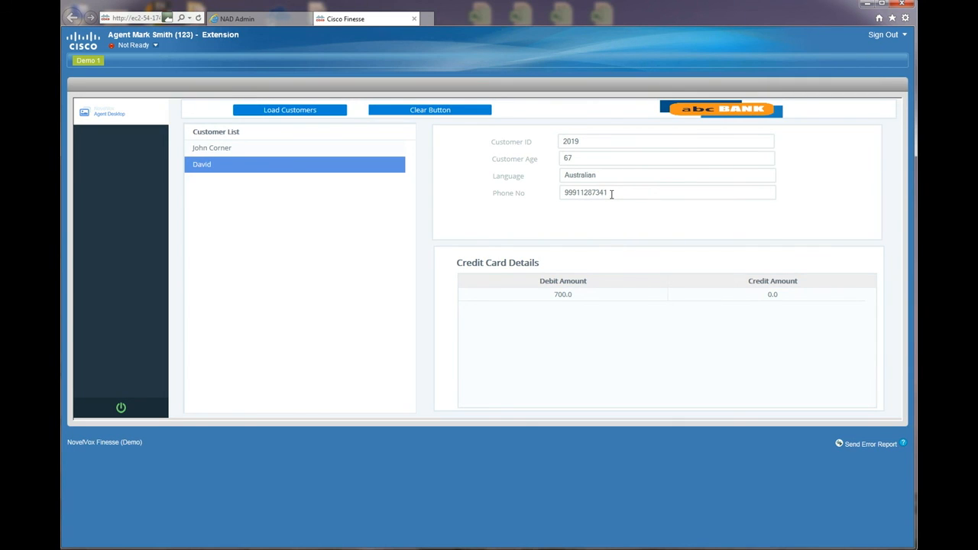